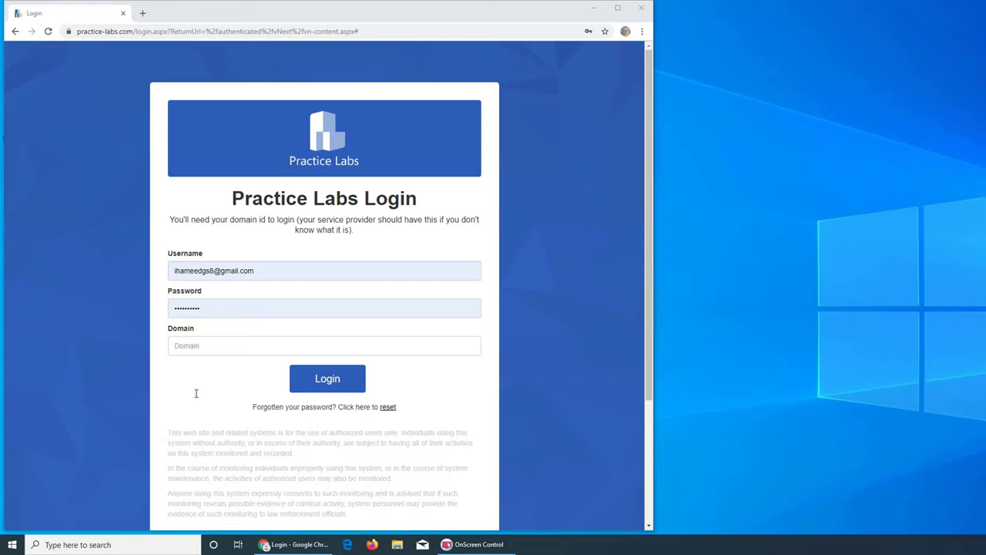
Fill in the domain piton01, log in to Practice Labs and dismiss the Exam Prep announcement.
left_click(200, 345)
left_click(197, 365)
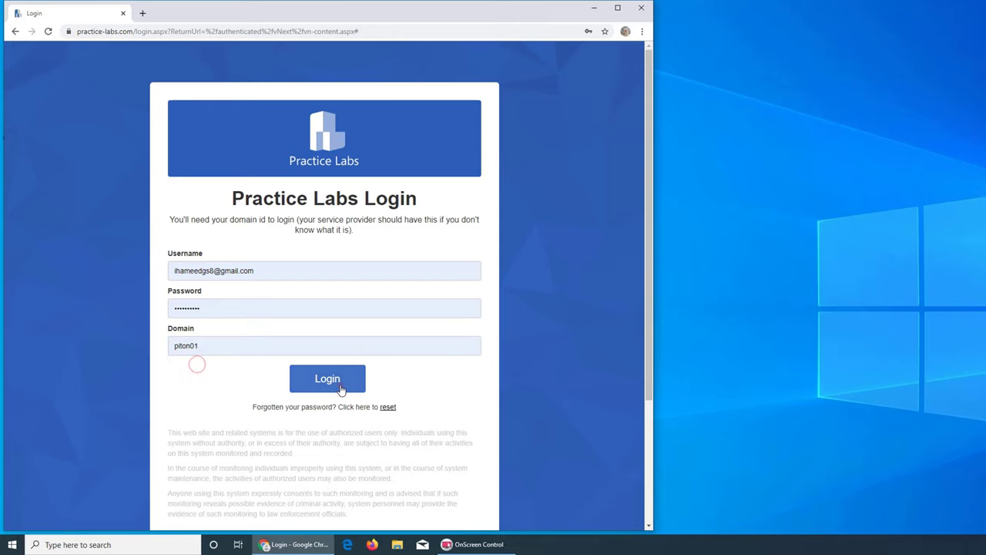
left_click(340, 389)
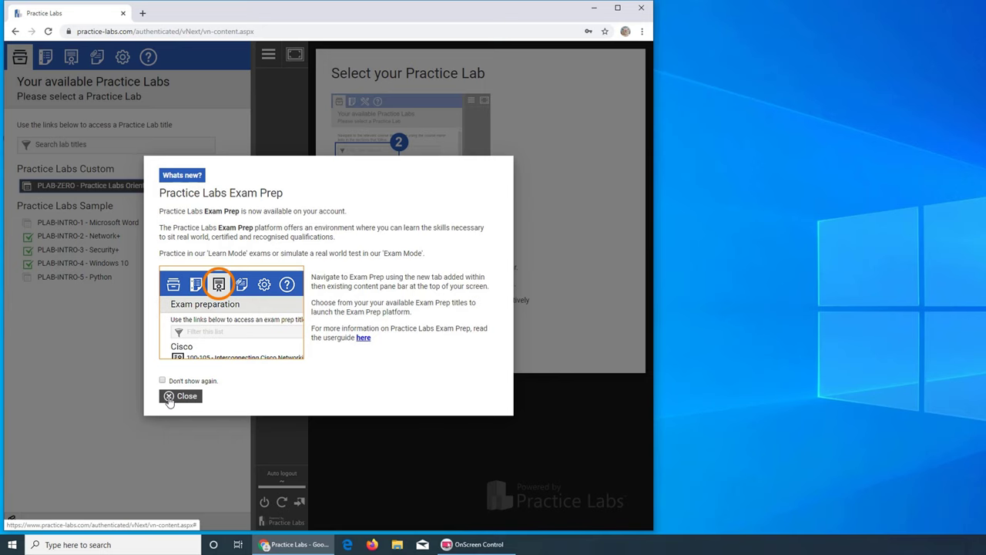
left_click(169, 398)
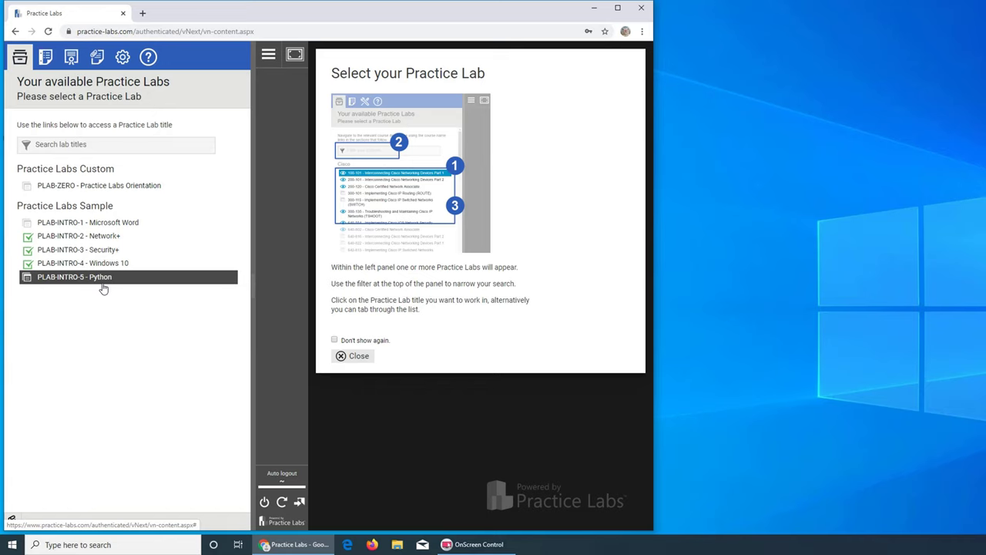
Choose the PLAB-INTRO-1 - Microsoft Word lab and start its Create and Manage Documents lab guide.
left_click(112, 225)
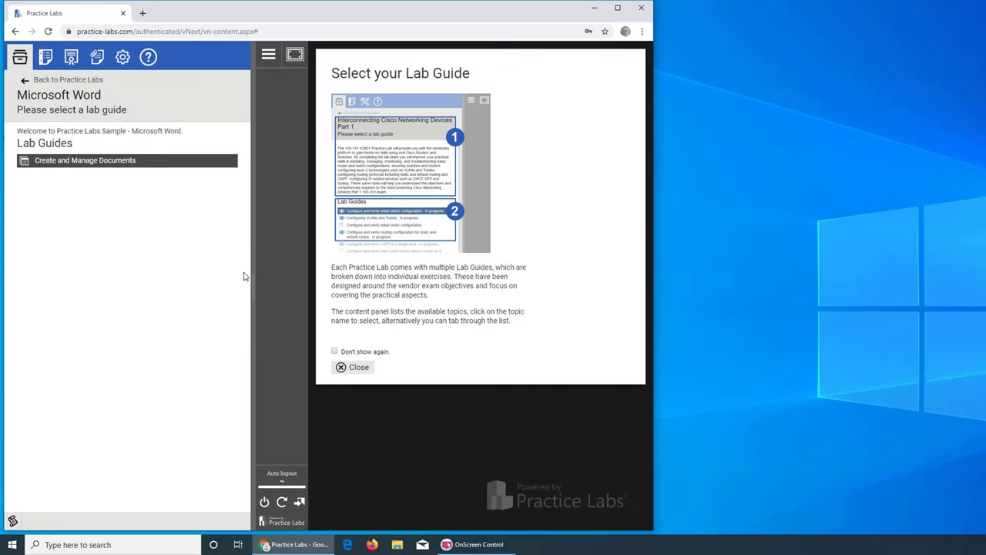
left_click(347, 368)
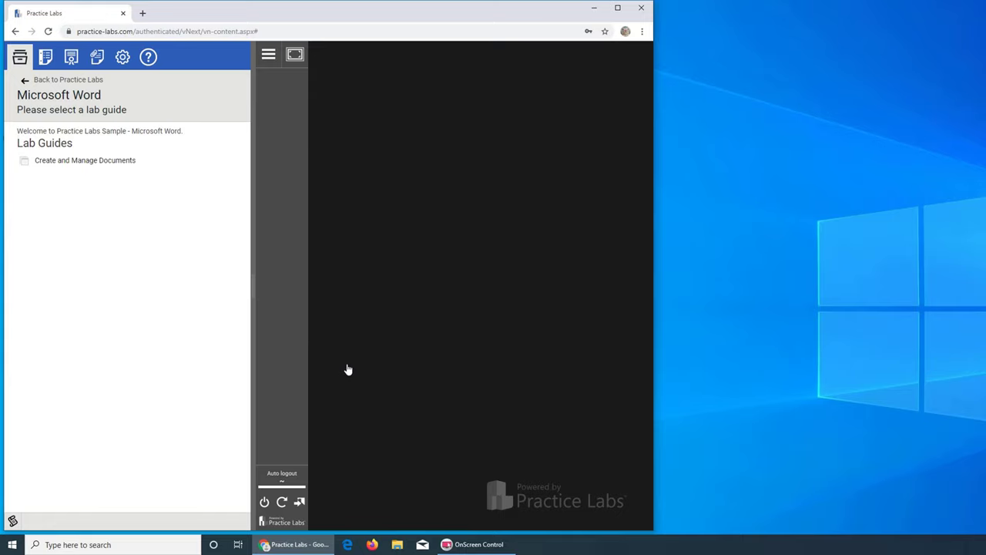
left_click(99, 159)
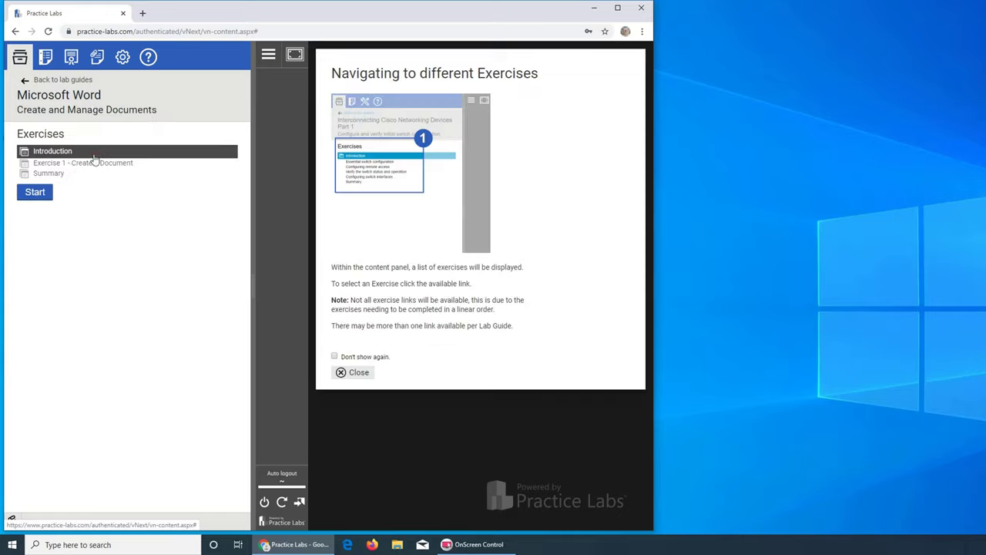
left_click(46, 194)
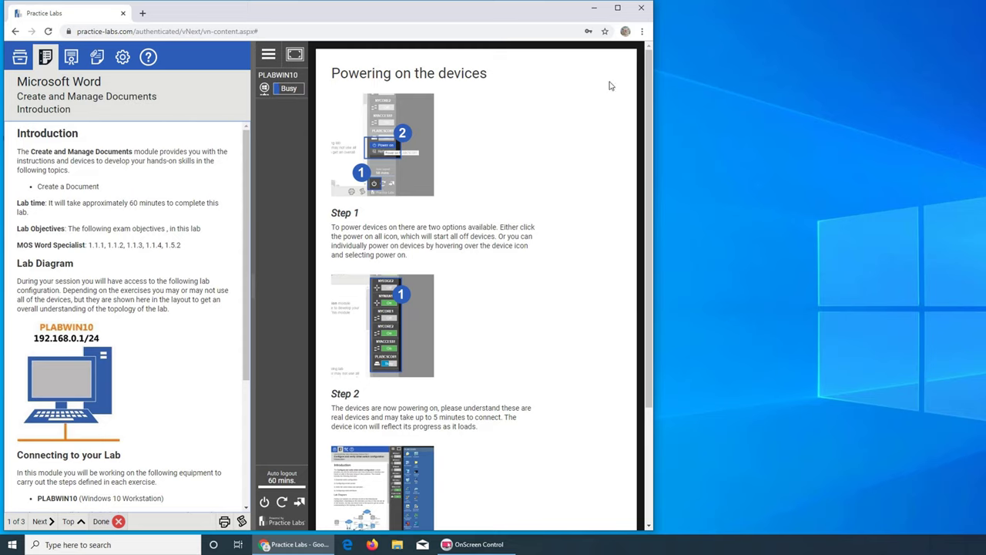
Widen the browser window across the whole screen and dismiss the instructions on powering on the devices.
scroll(434, 421, "down", 2)
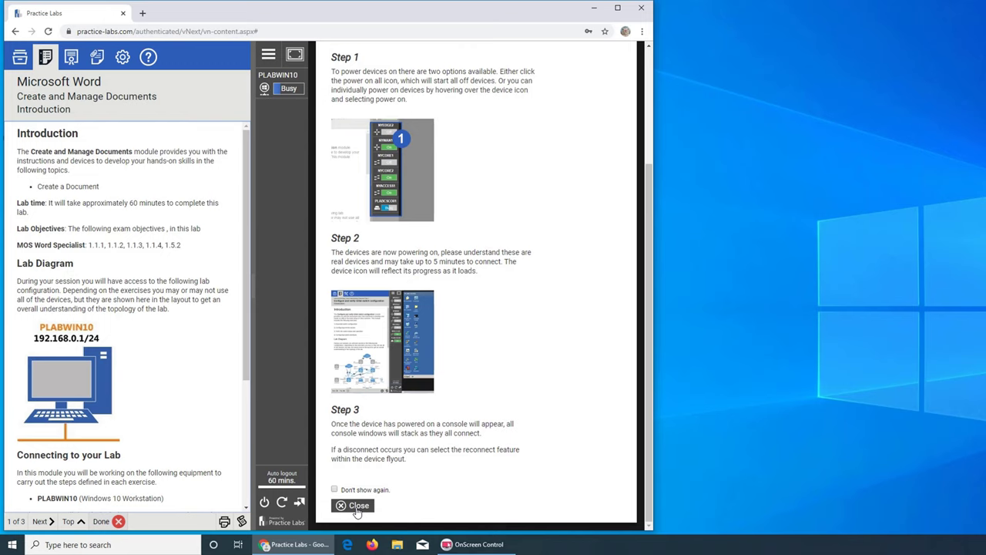
left_click_drag(654, 231, 927, 231)
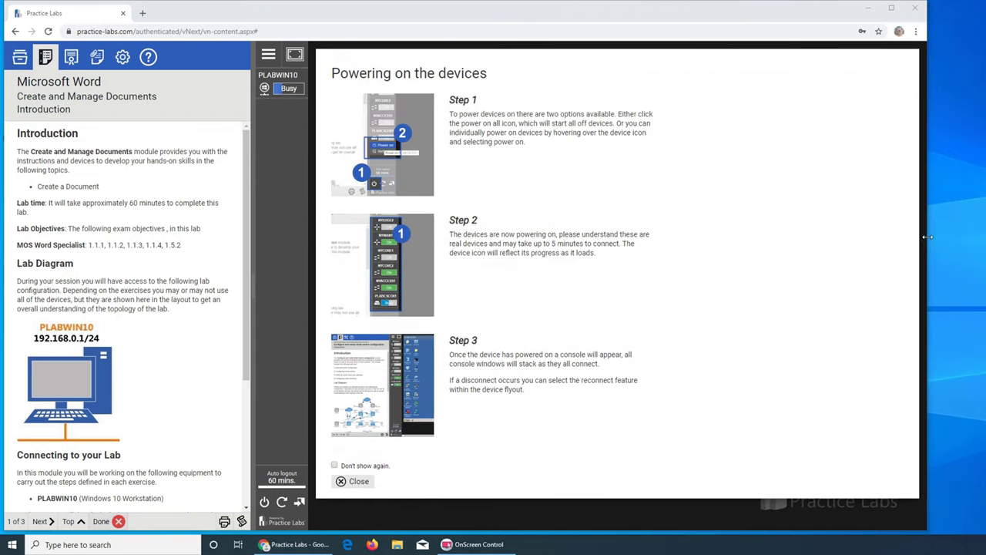
left_click_drag(929, 237, 983, 242)
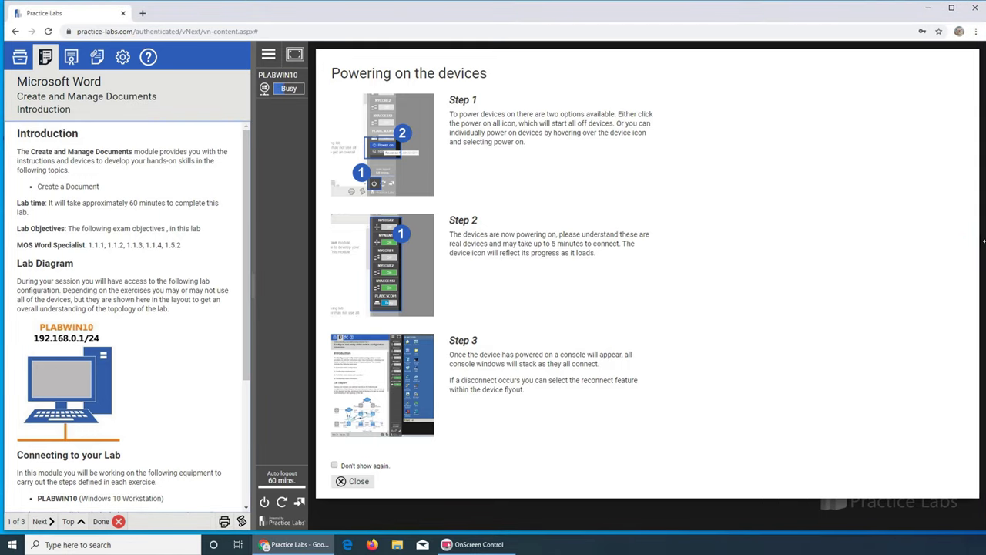
left_click(353, 486)
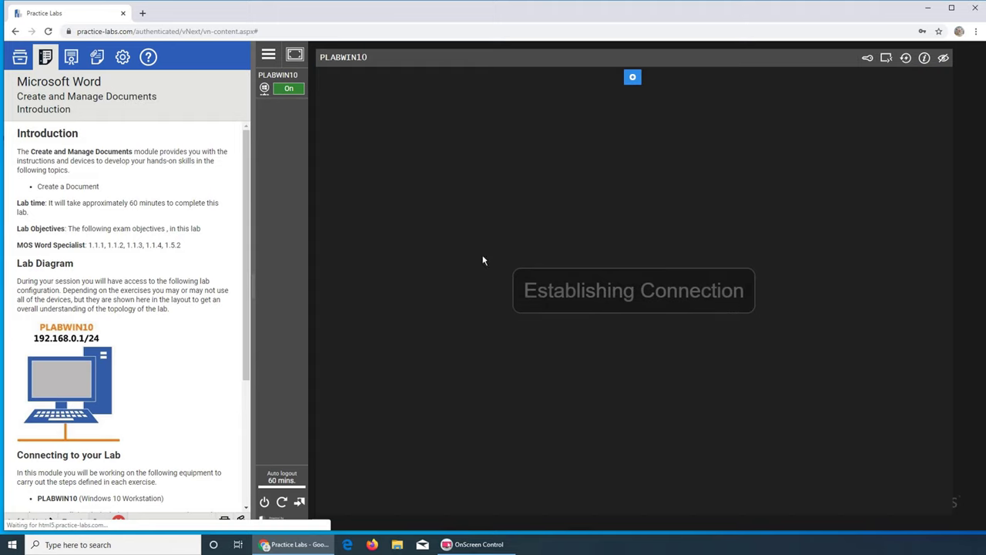
Advance the lab guide to Exercise 1 - Create a Document and launch Word 2016 on the PLABWIN10 desktop.
scroll(194, 275, "down", 3)
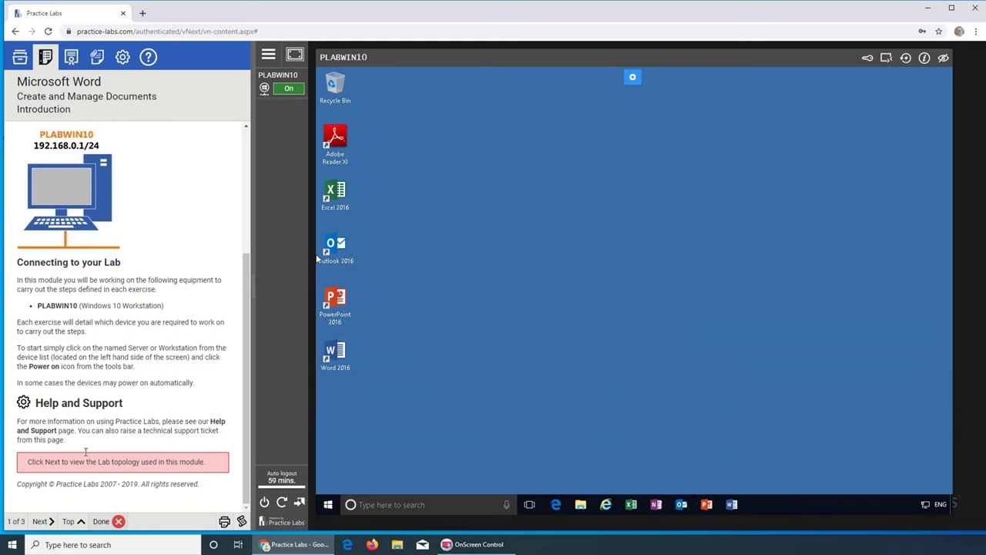
left_click(42, 521)
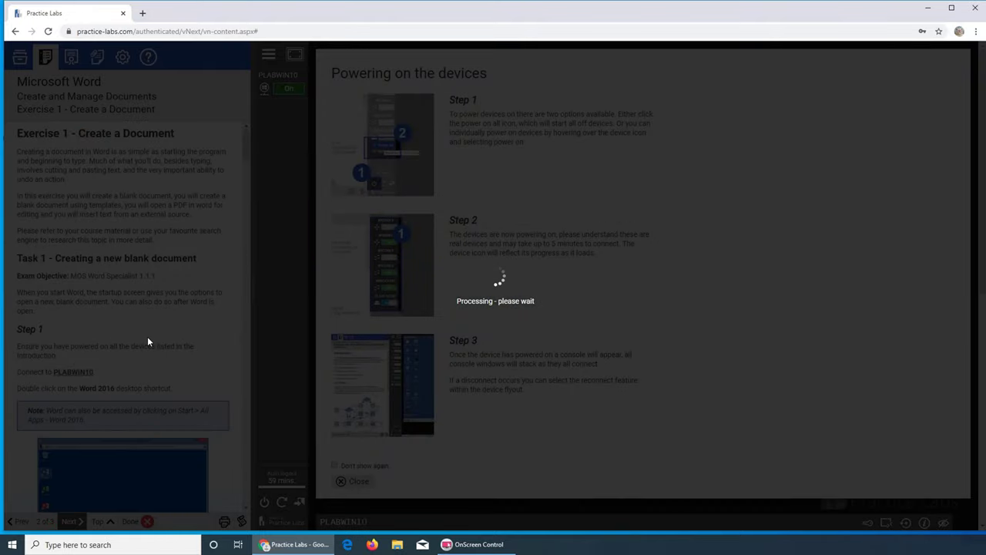
left_click(343, 485)
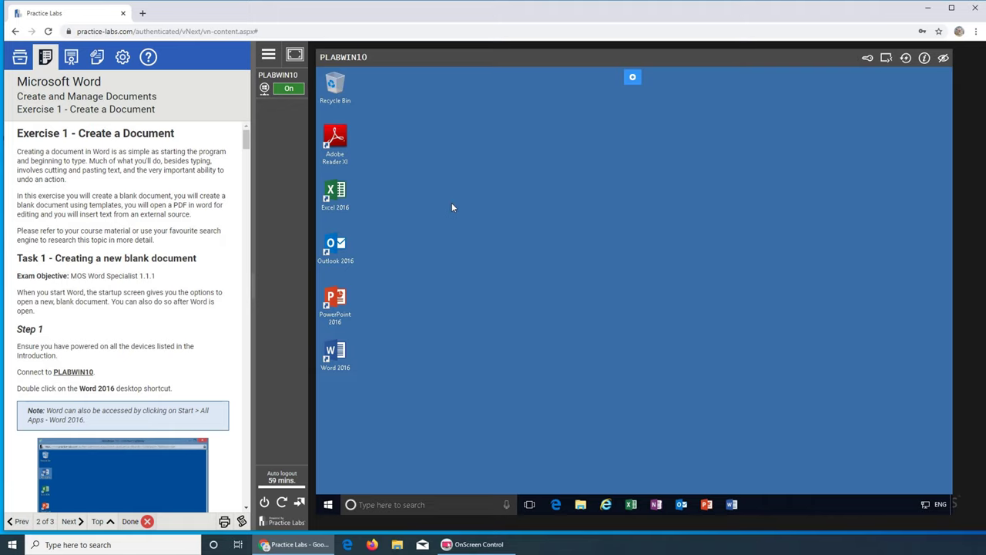
double_click(336, 355)
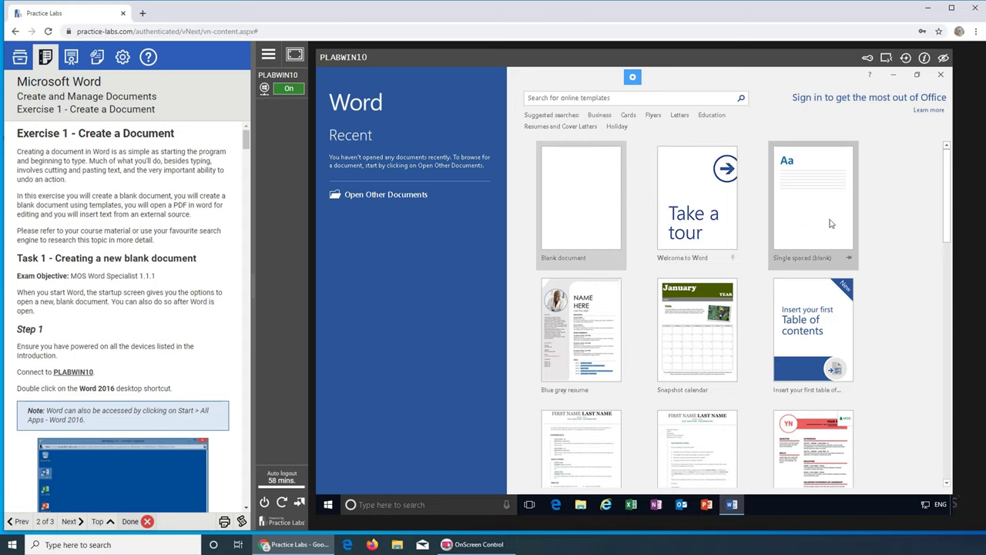
Browse the document templates offered on the Word start screen, from the blank document to the party invitation flyer.
scroll(880, 213, "down", 1)
scroll(880, 214, "down", 1)
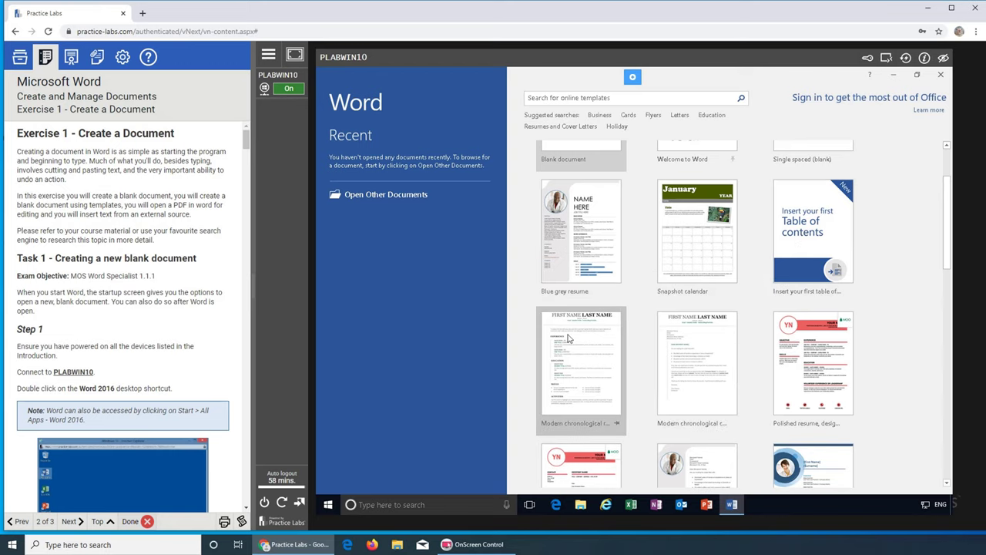
scroll(569, 339, "down", 2)
scroll(568, 339, "down", 4)
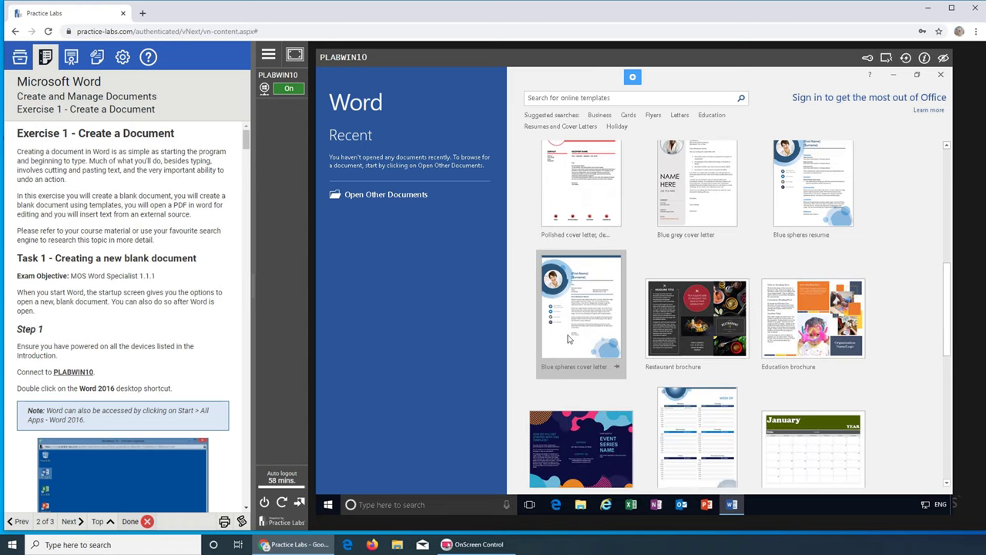
scroll(569, 339, "down", 4)
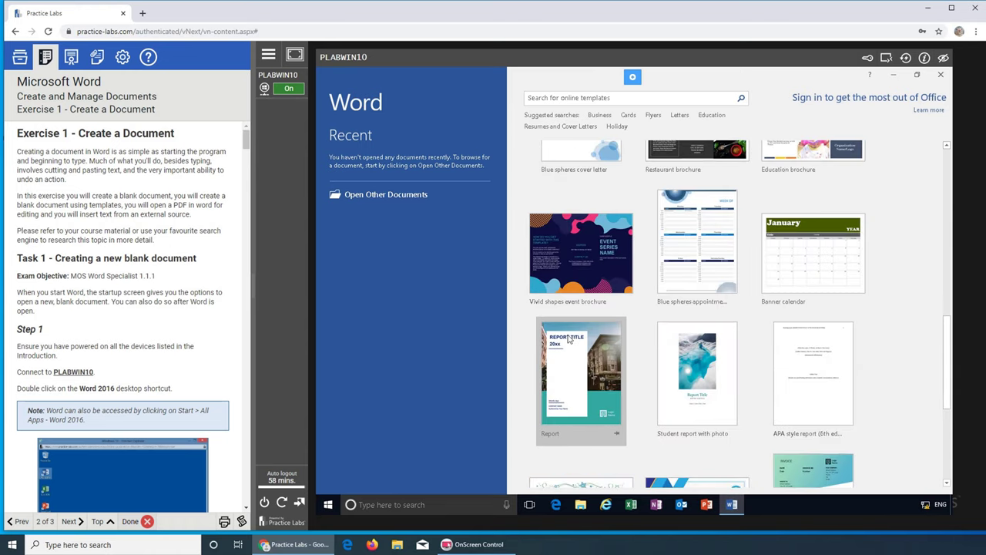
scroll(568, 340, "up", 1)
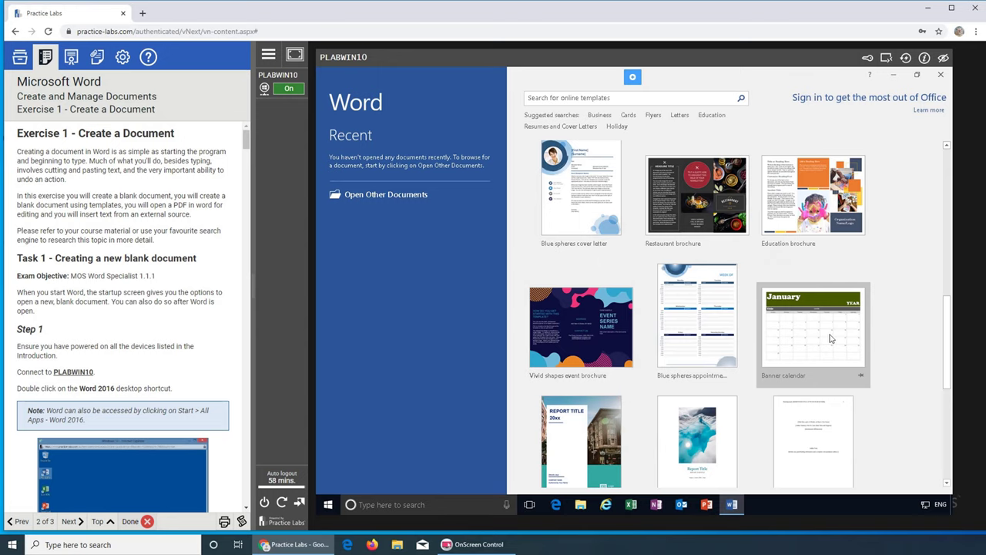
scroll(792, 224, "up", 2)
scroll(792, 224, "up", 5)
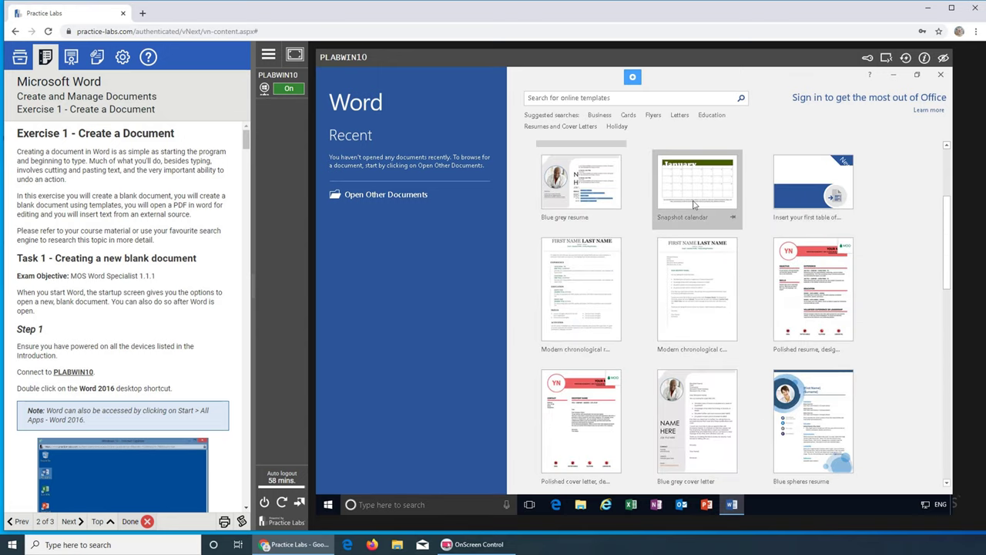
scroll(706, 264, "up", 2)
scroll(706, 267, "down", 7)
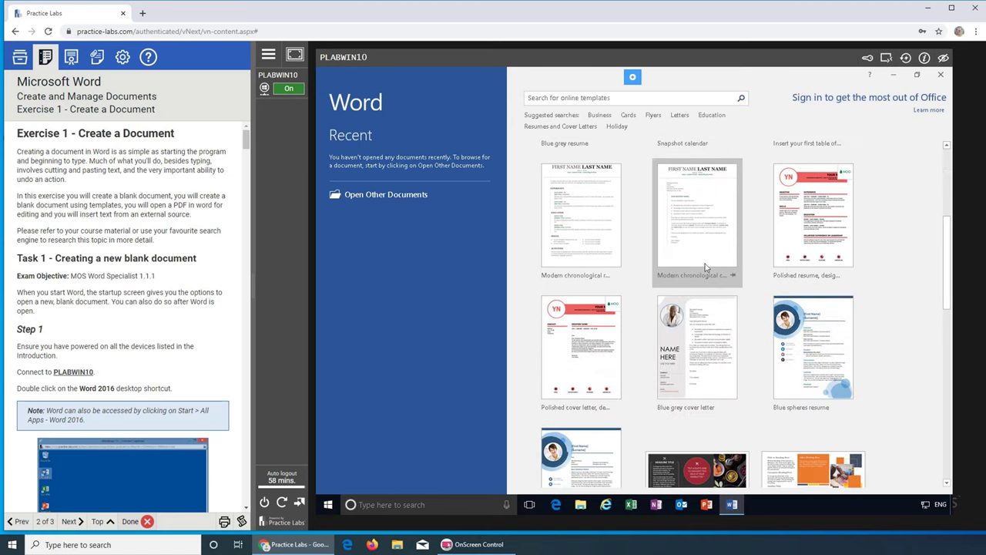
scroll(705, 267, "down", 10)
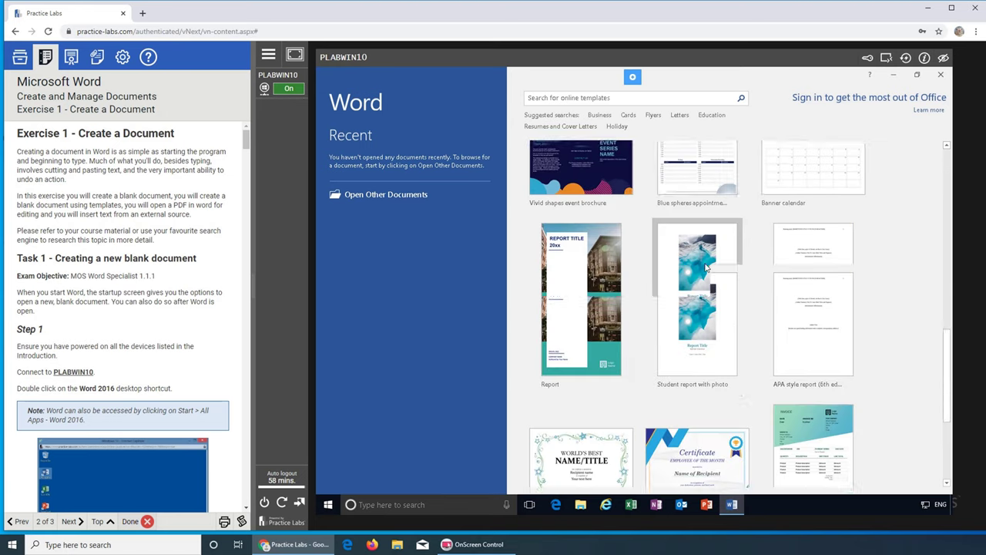
scroll(707, 267, "down", 2)
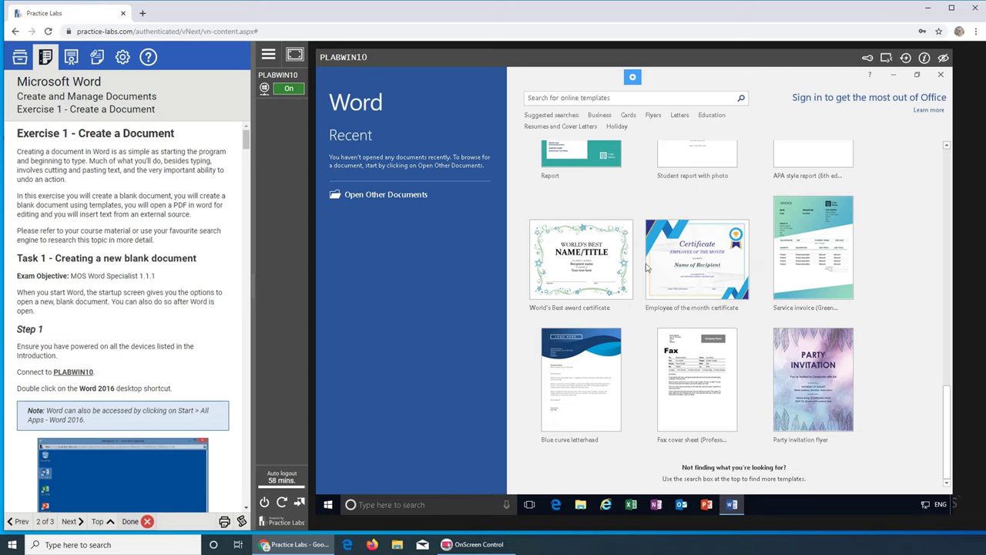
scroll(646, 265, "up", 10)
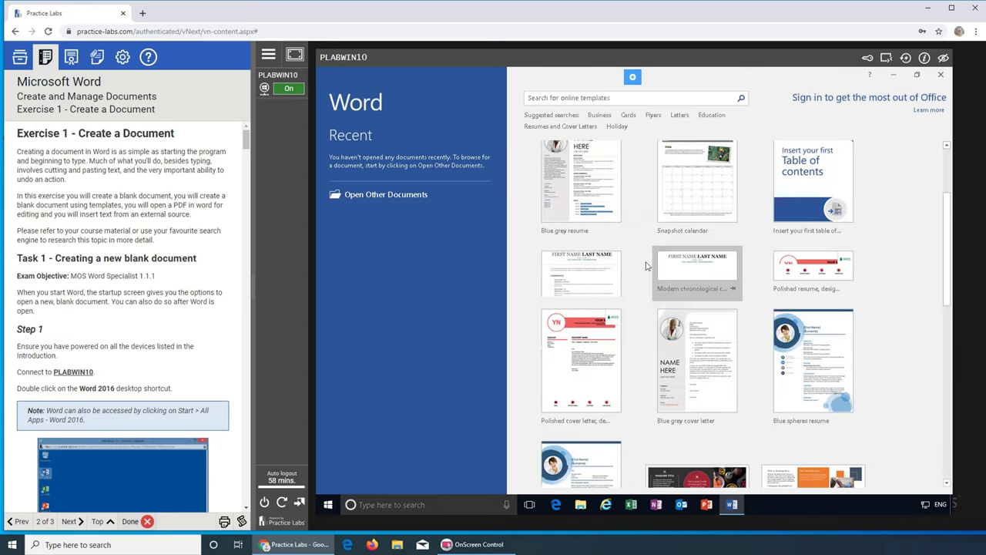
scroll(646, 265, "up", 2)
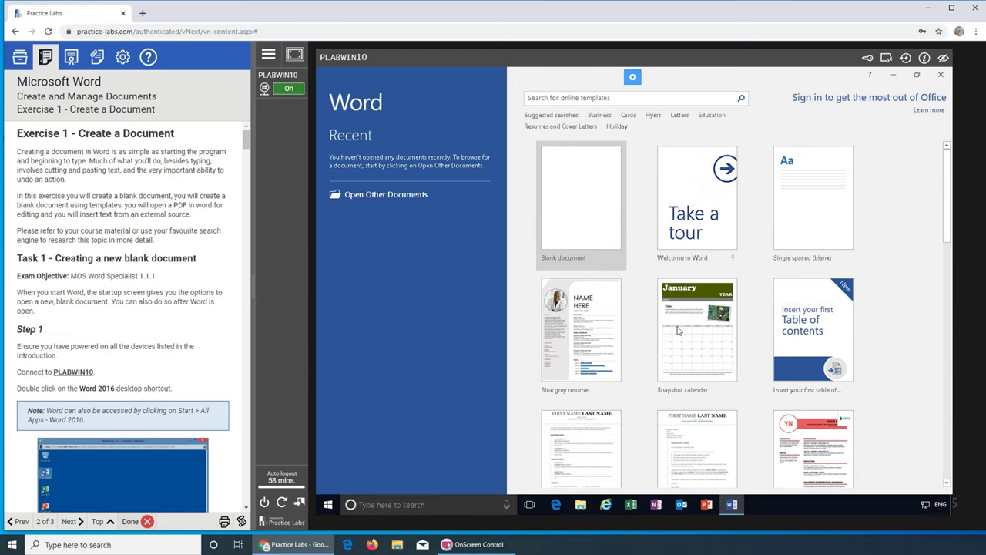
Read Steps 1 and 2 of the lab guide and create a new blank document in Word.
scroll(123, 316, "down", 2)
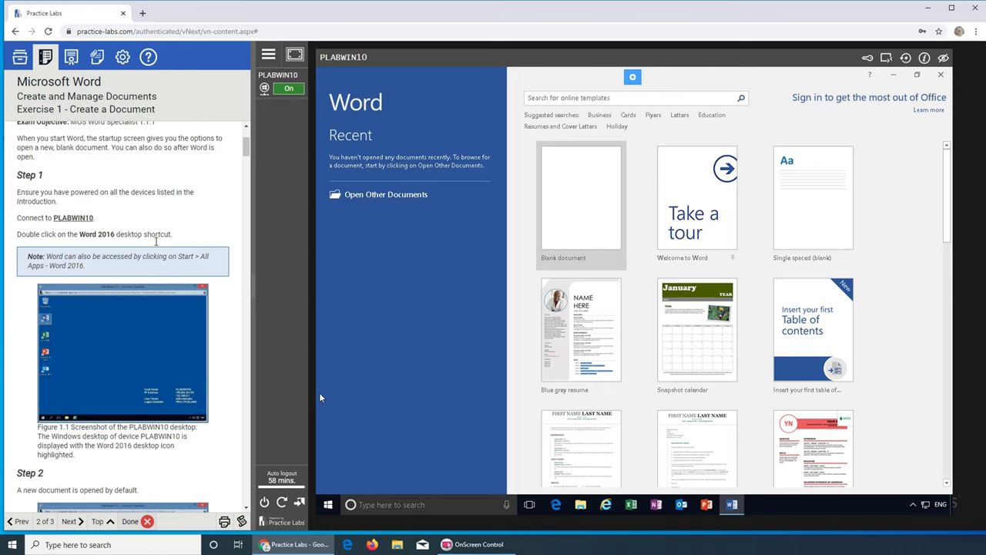
scroll(165, 245, "down", 2)
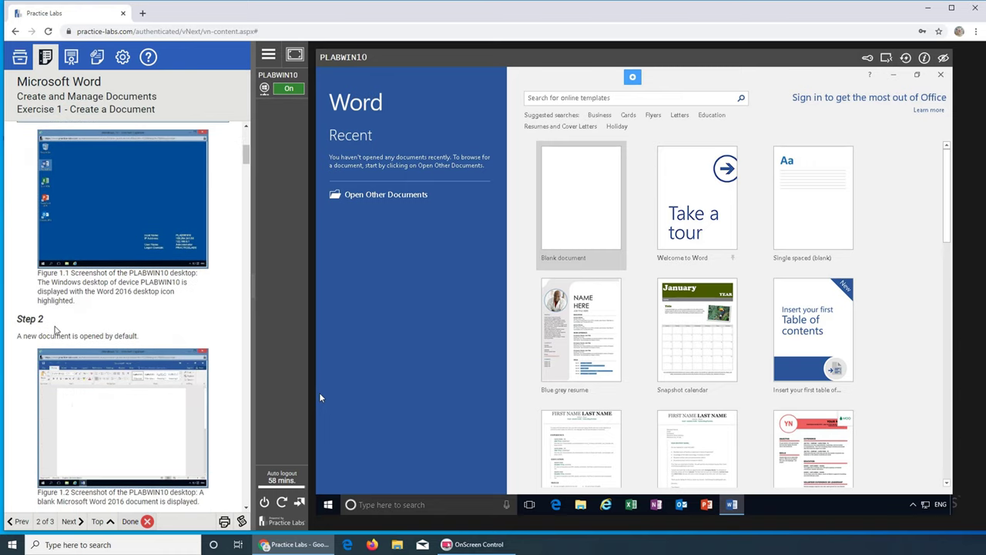
scroll(117, 351, "up", 1)
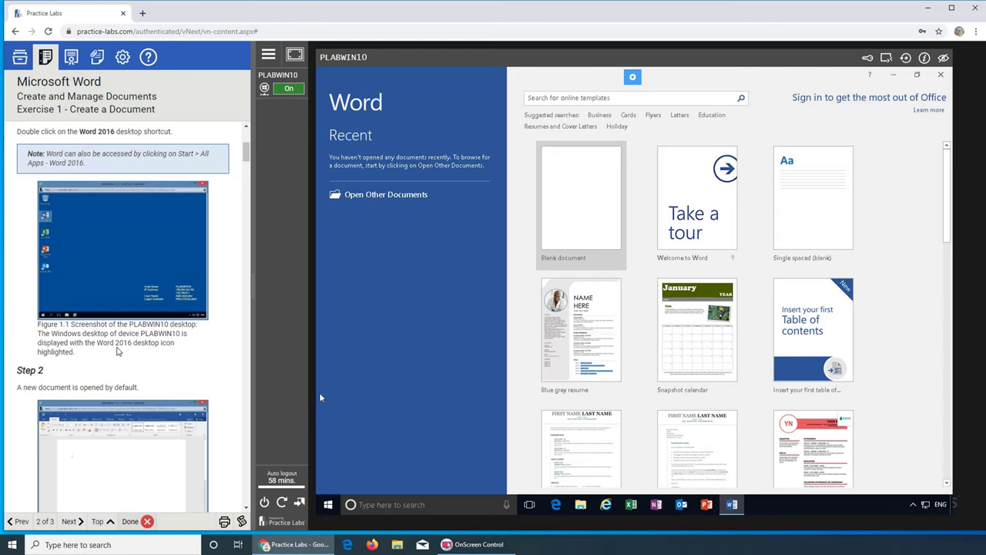
scroll(117, 352, "up", 2)
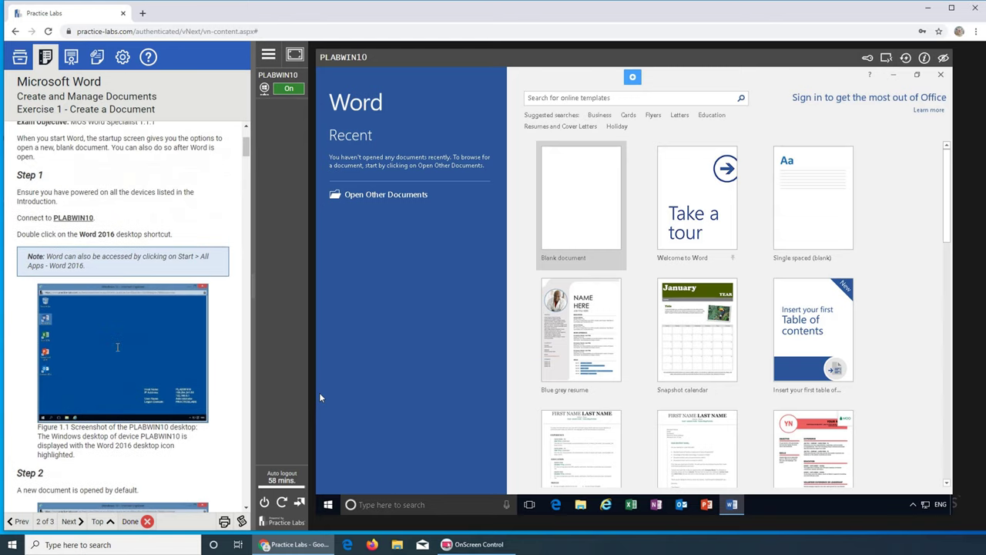
scroll(117, 346, "down", 1)
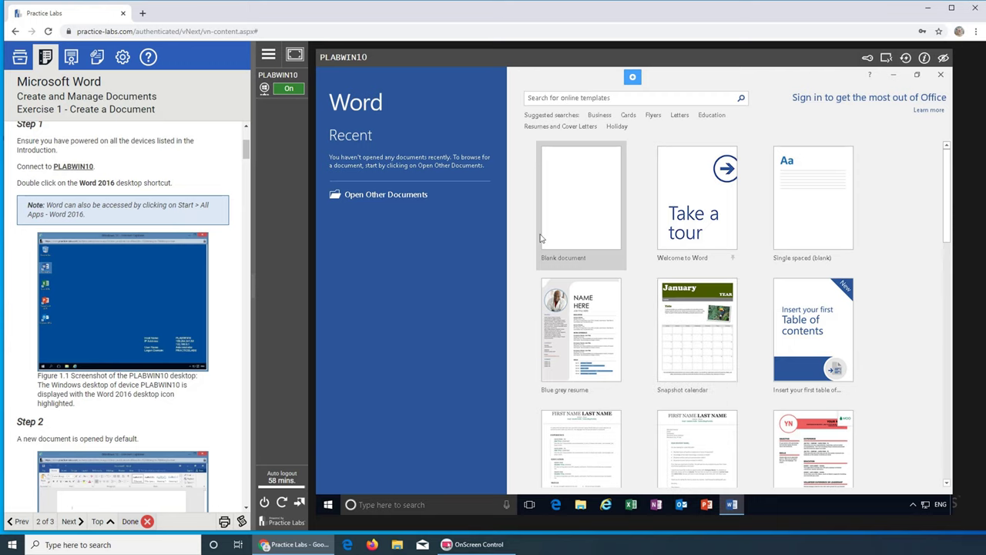
scroll(123, 355, "down", 3)
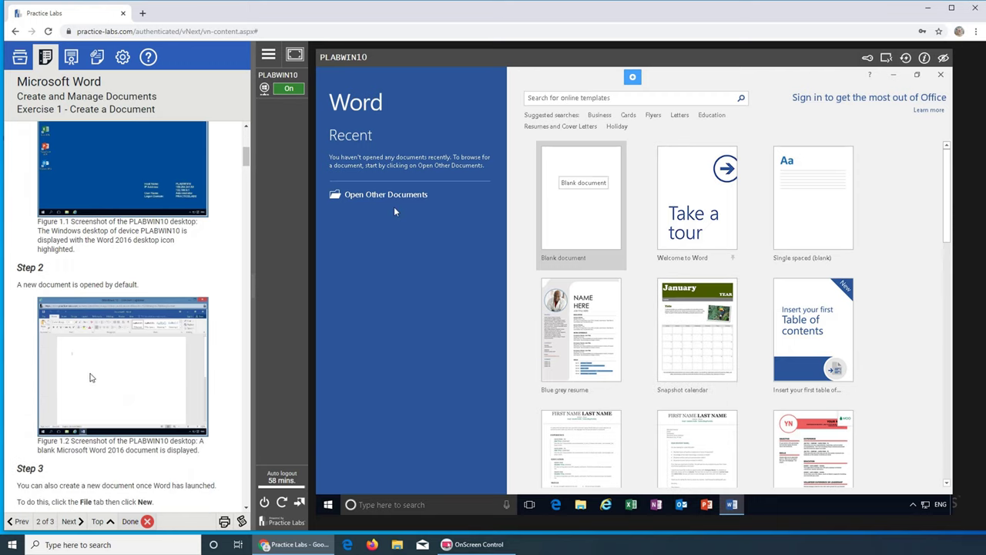
left_click(580, 183)
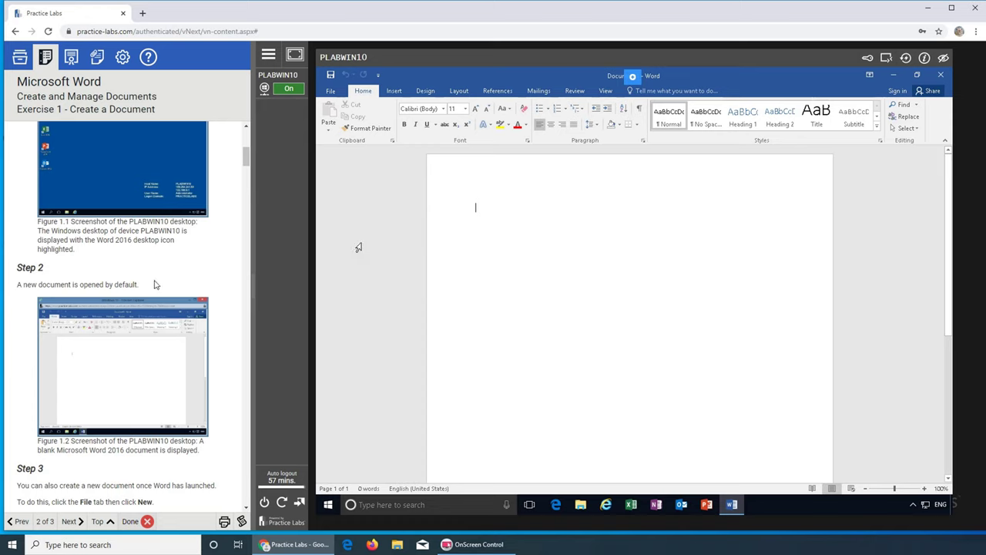
Bring up Step 3 of the lab guide and enter the sample text "asd" in the blank document.
scroll(153, 286, "down", 3)
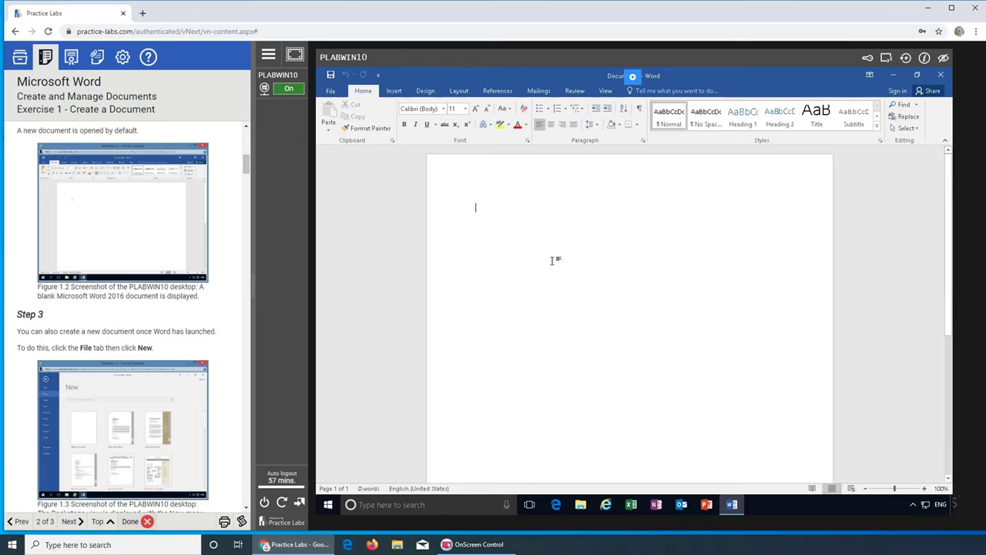
type("asdf")
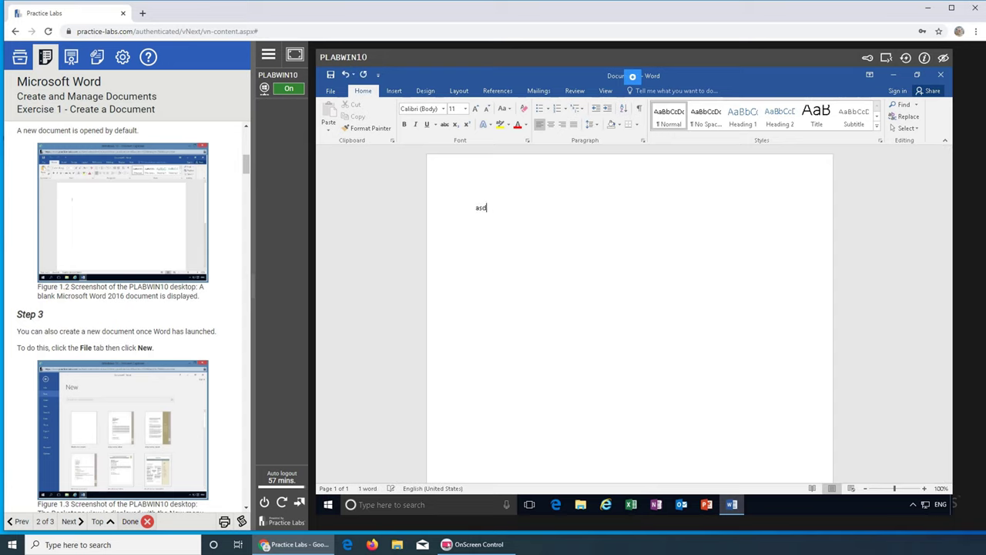
Create a second blank document from the new-document page, following Step 3 of the lab guide.
left_click(330, 91)
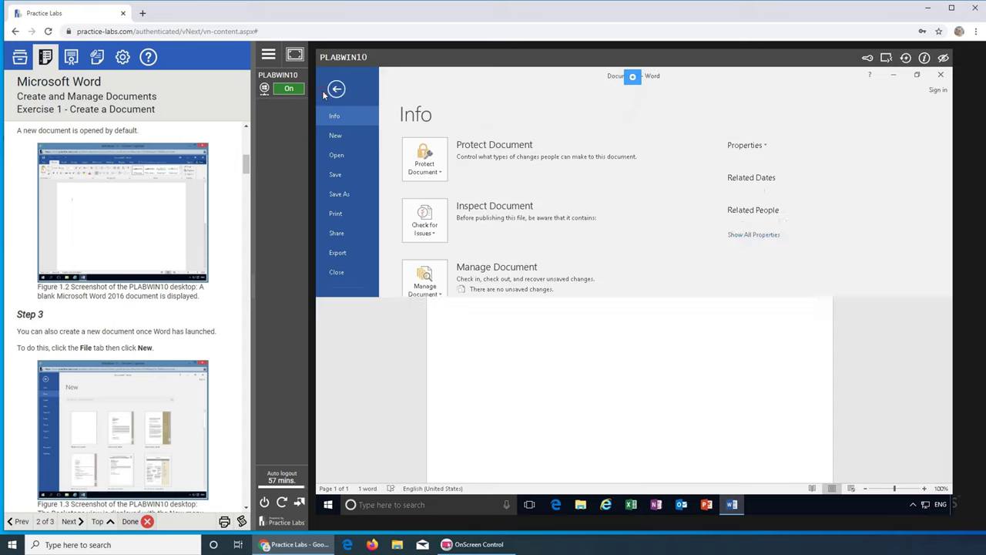
left_click(340, 137)
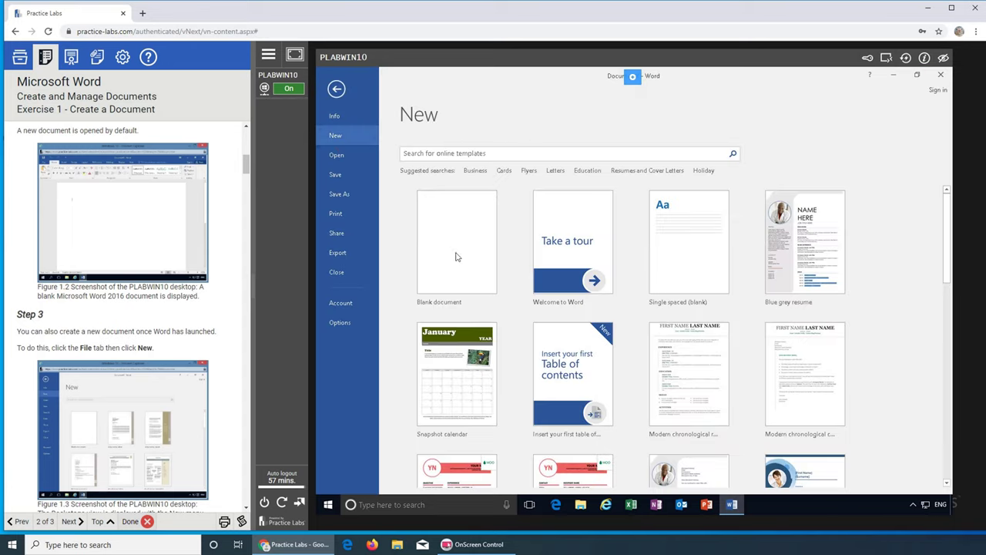
left_click(455, 253)
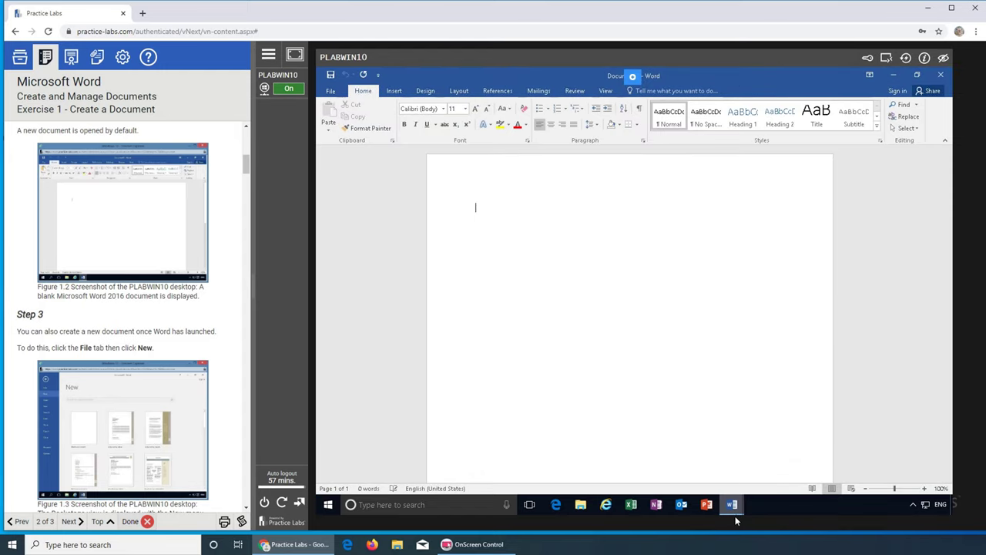
Switch between the Document1 and Document2 windows to compare the two open documents.
mouse_move(736, 511)
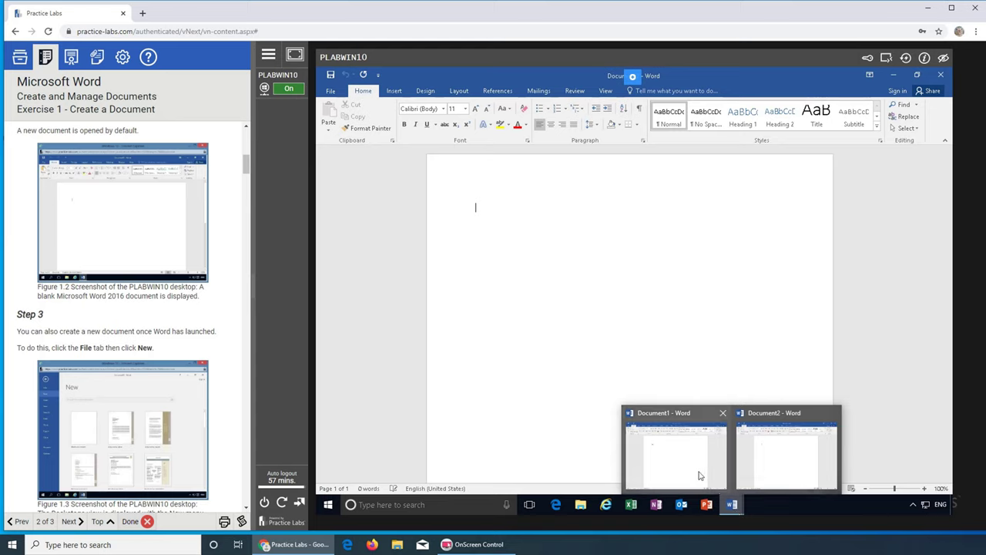
left_click(760, 460)
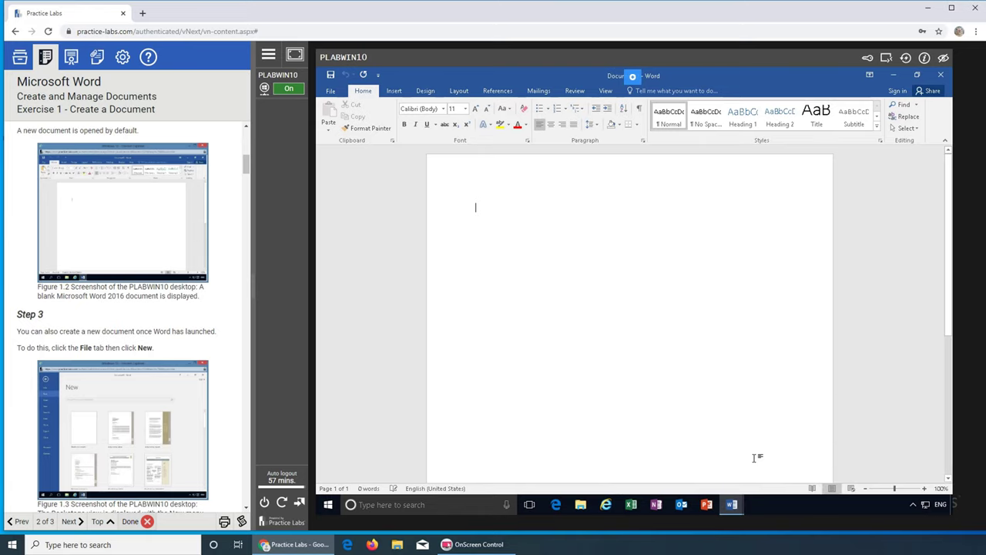
left_click(697, 458)
mouse_move(724, 511)
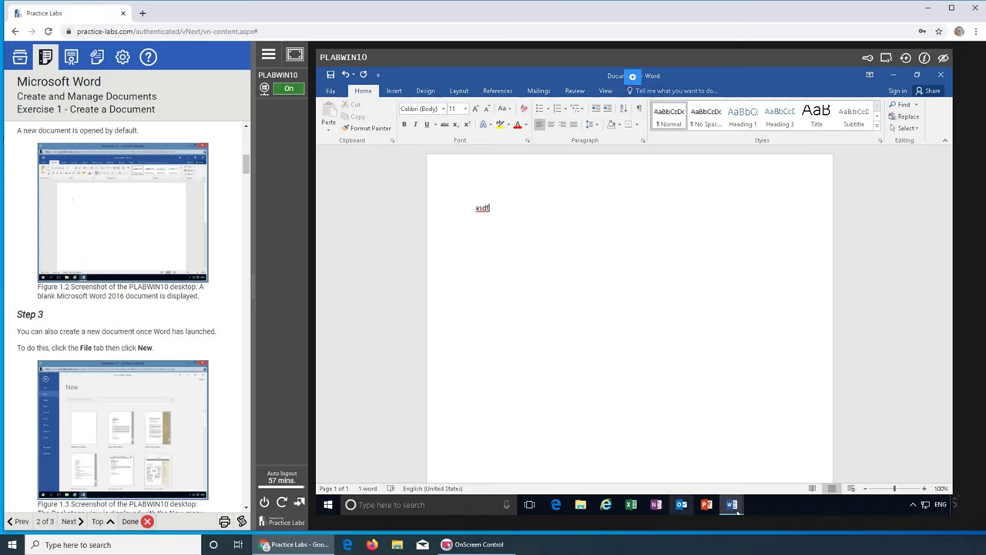
mouse_move(732, 505)
left_click(781, 464)
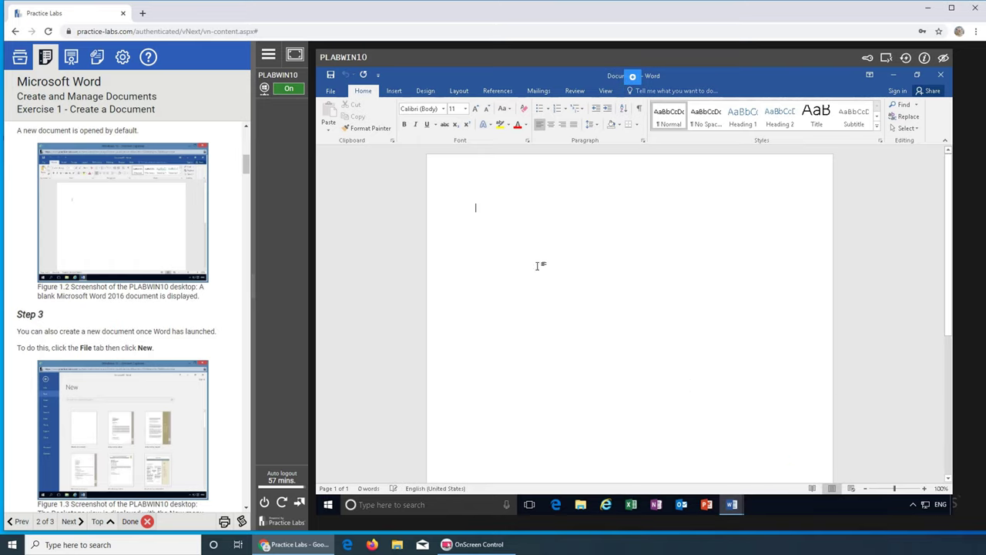
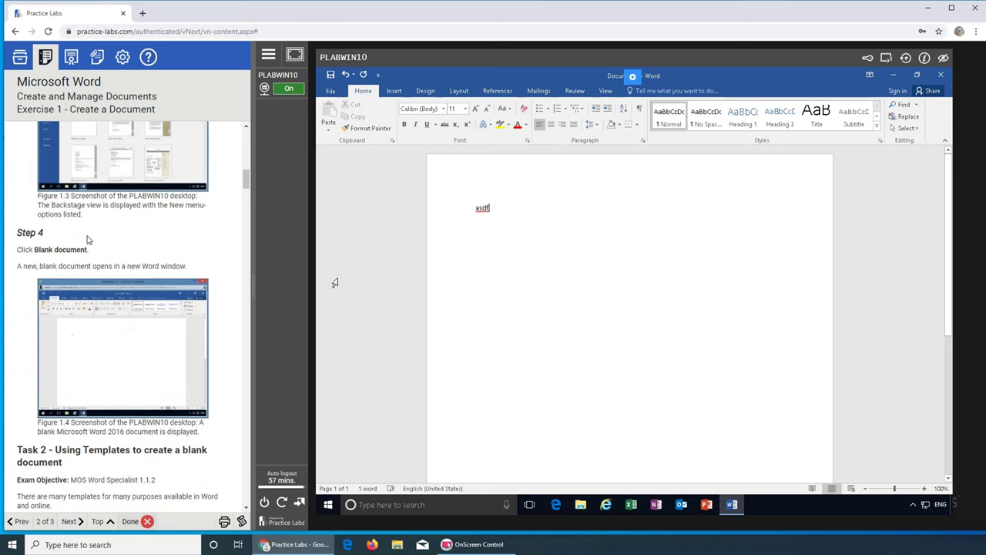
Advance the lab guide to Step 1 of Task 2 on templates and create another blank document.
scroll(72, 303, "down", 3)
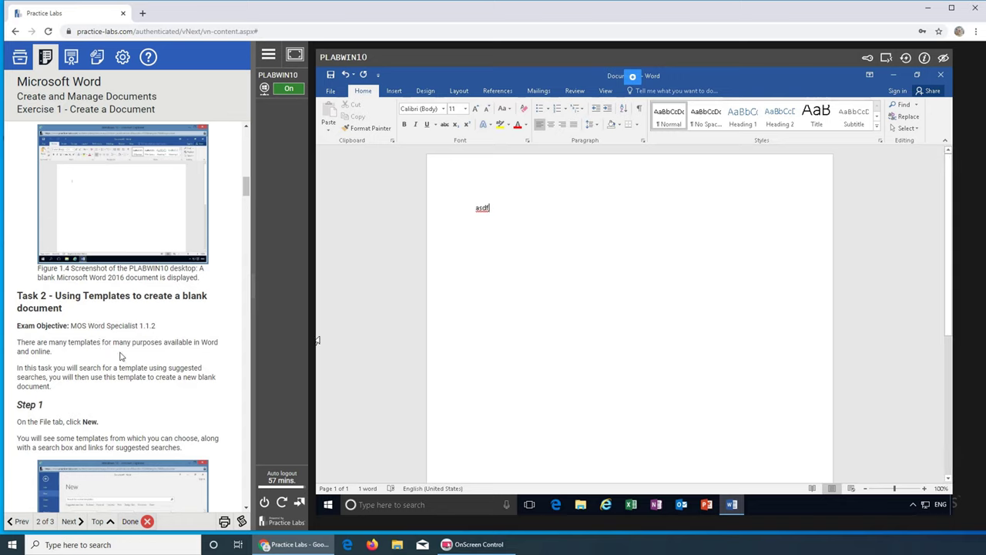
scroll(120, 356, "down", 3)
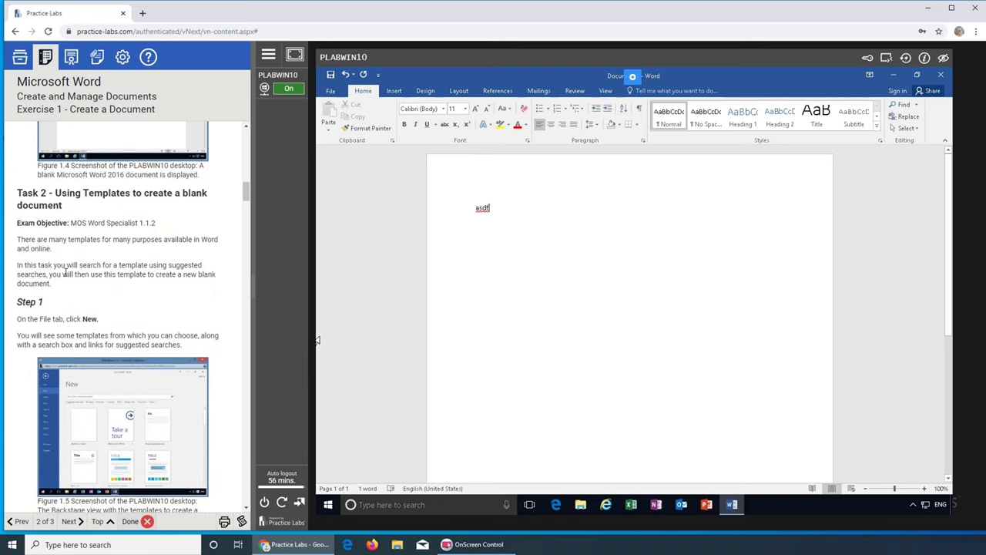
scroll(142, 319, "down", 3)
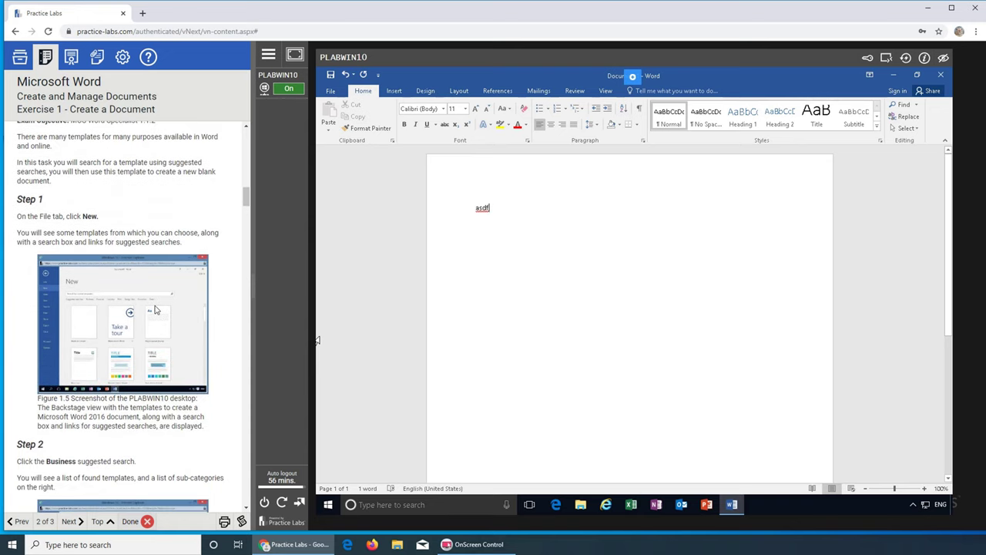
left_click(329, 92)
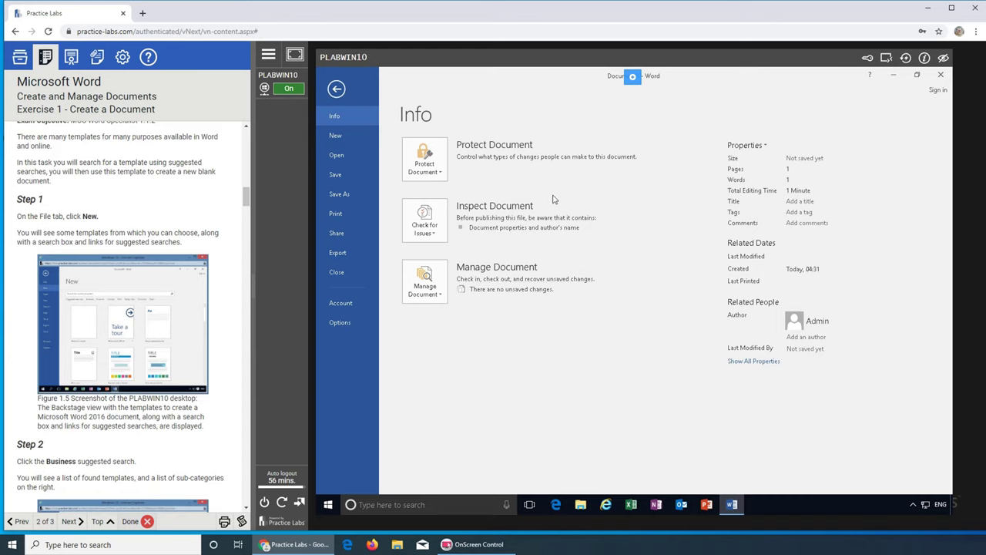
left_click(333, 136)
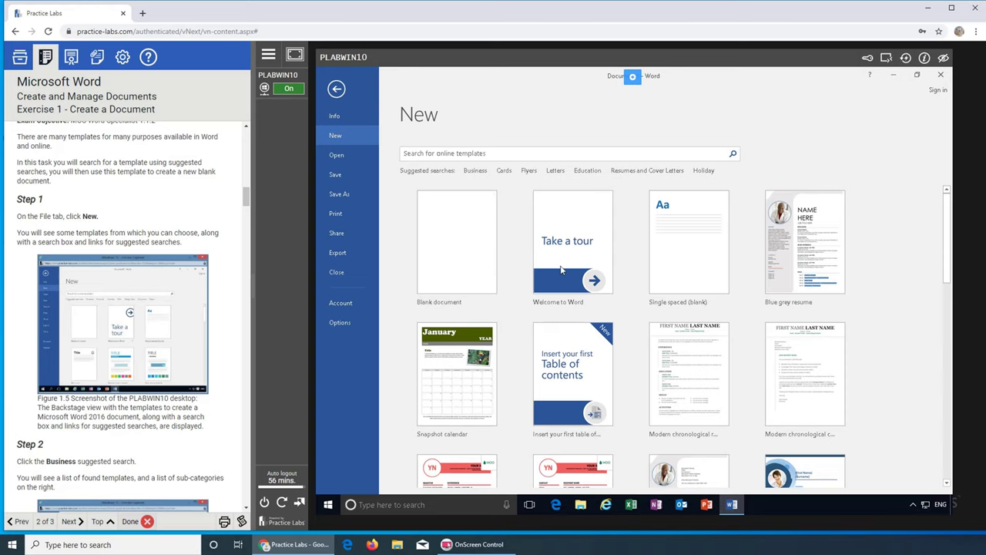
left_click(441, 245)
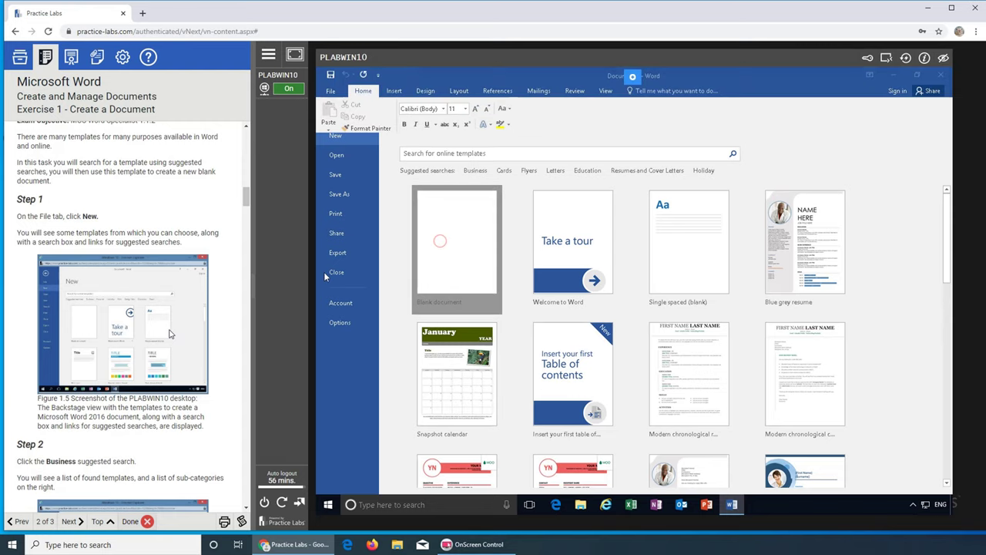
Check Steps 1 and 2 of Task 2 in the lab guide and enter the sample text "asdf" in the new document.
scroll(224, 292, "down", 2)
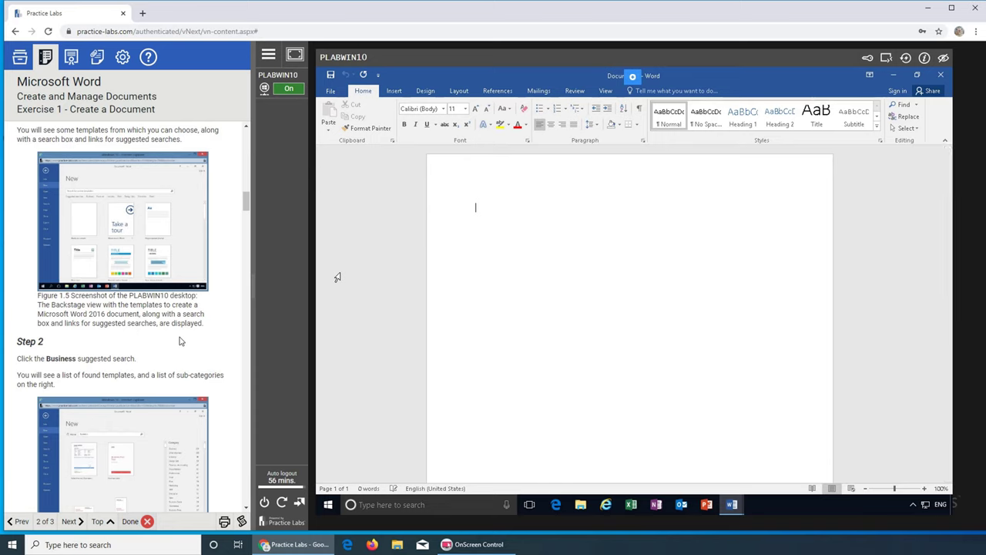
scroll(182, 340, "up", 3)
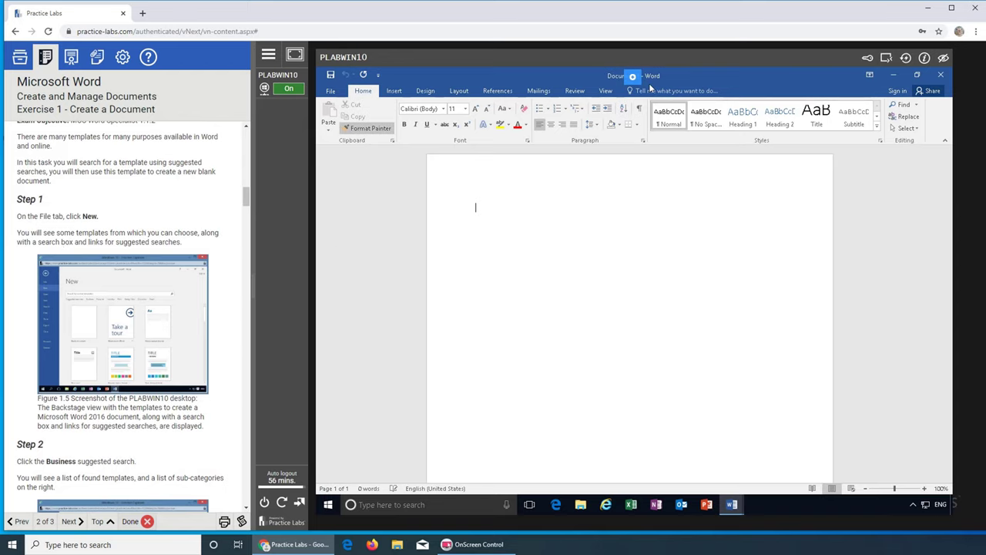
type("asdf")
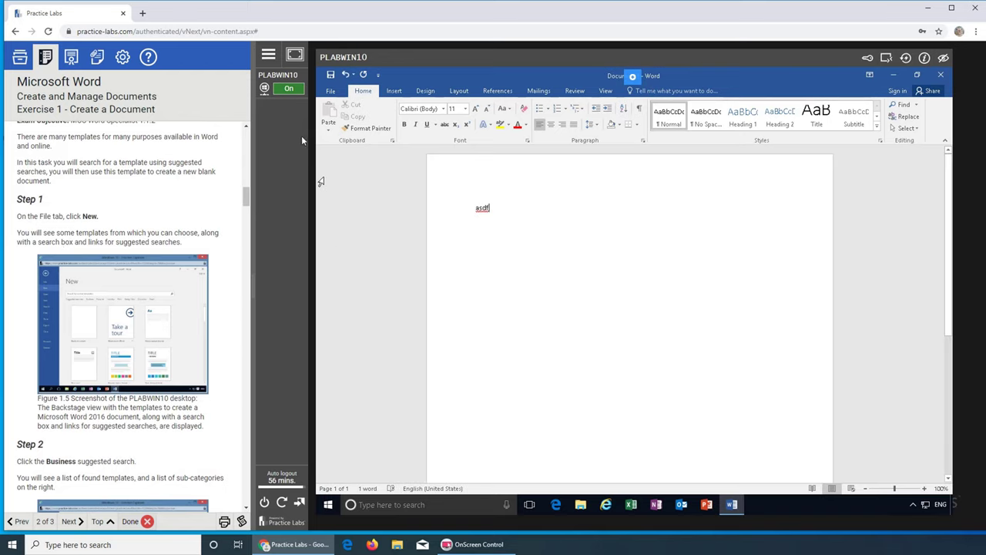
Open the new-document page with its templates and put the cursor in the online template search.
left_click(336, 93)
left_click(338, 93)
left_click(331, 91)
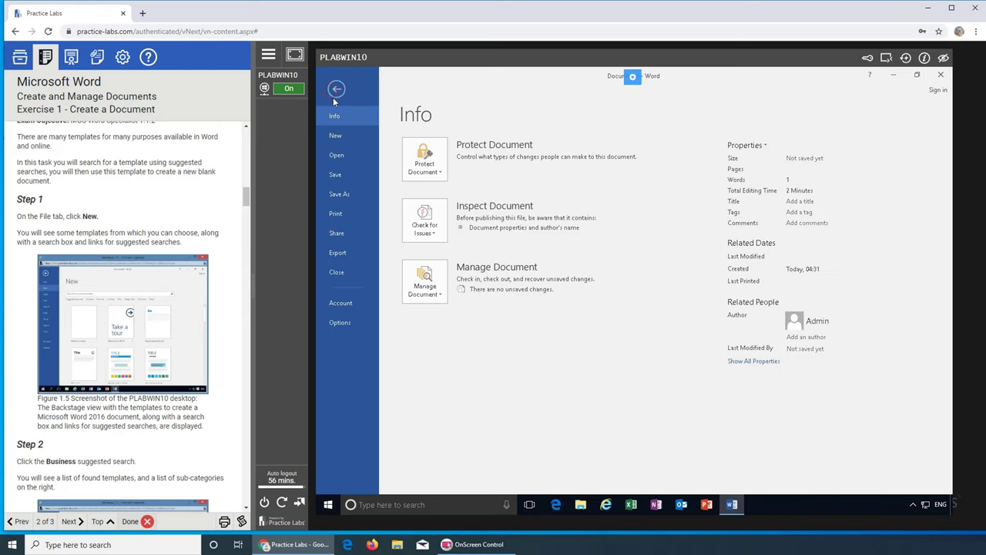
left_click(346, 139)
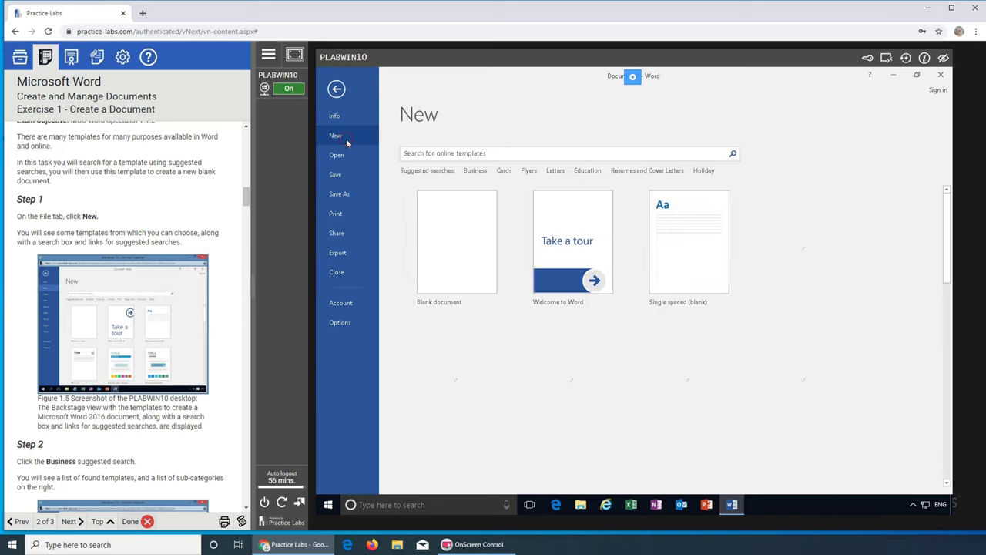
left_click(475, 155)
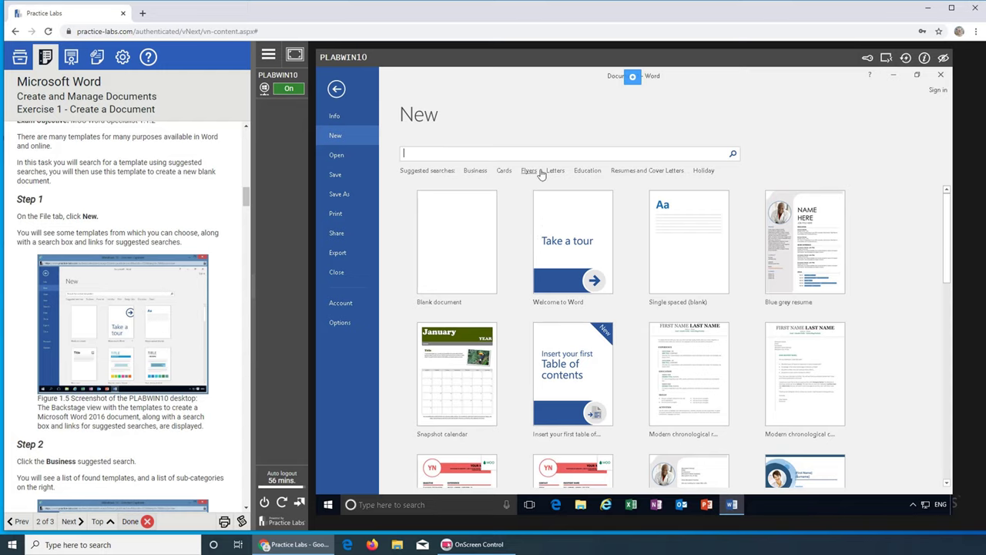
Browse the templates of the Holiday suggested search and return to the template home page.
left_click(704, 170)
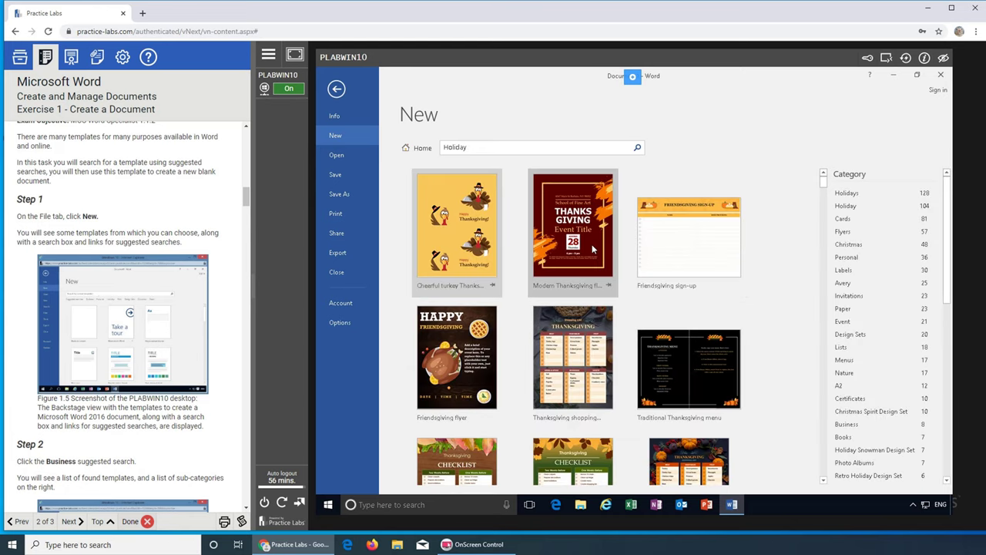
scroll(553, 345, "down", 3)
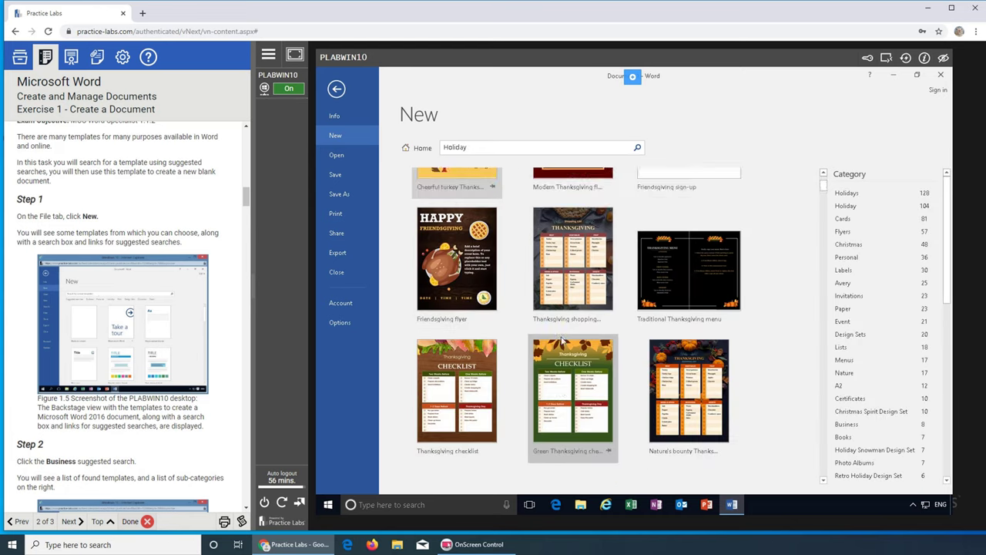
scroll(562, 341, "down", 5)
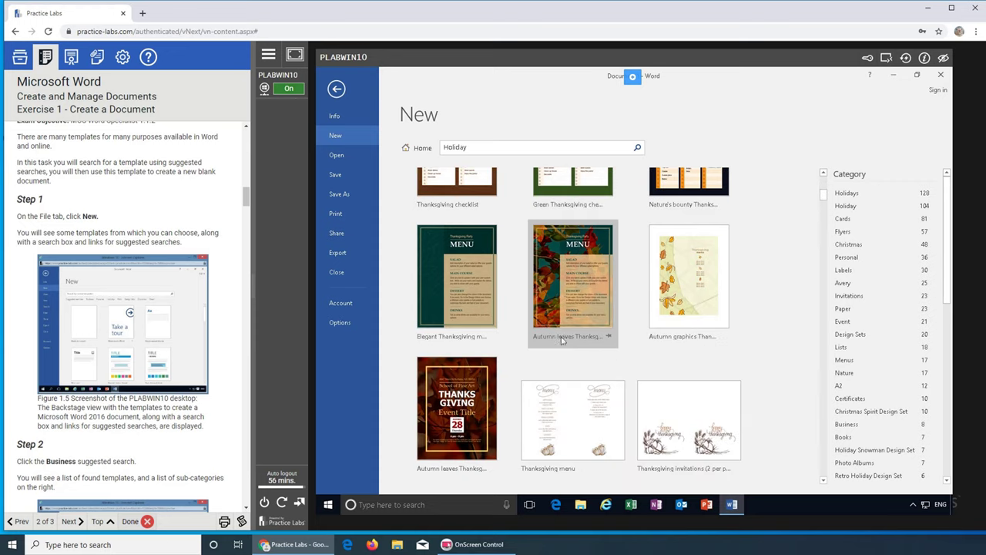
scroll(586, 333, "down", 4)
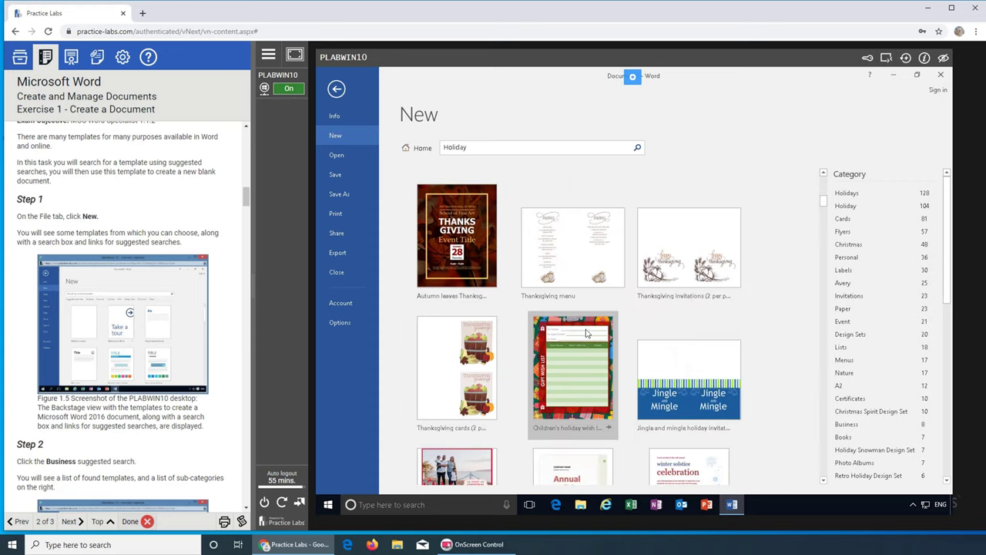
scroll(586, 333, "up", 5)
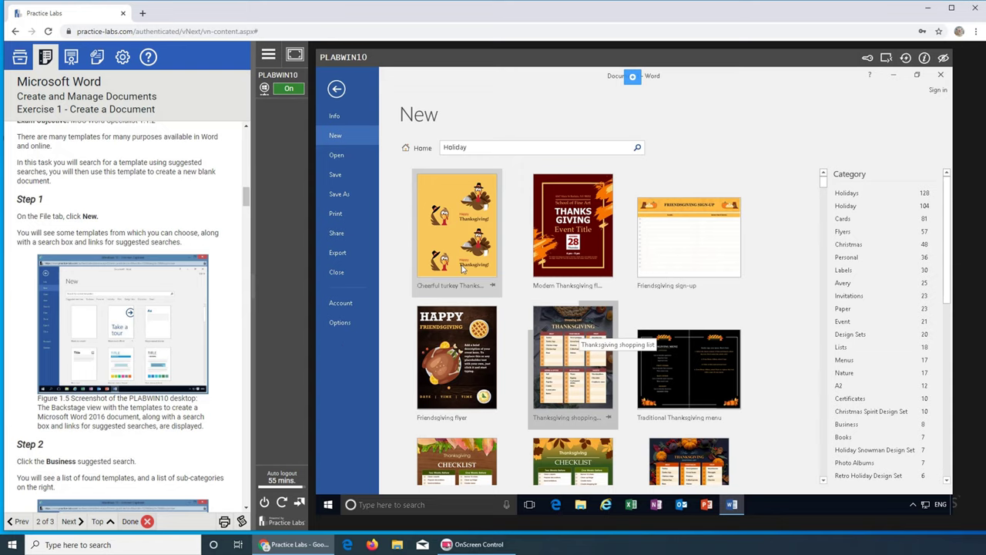
left_click(406, 147)
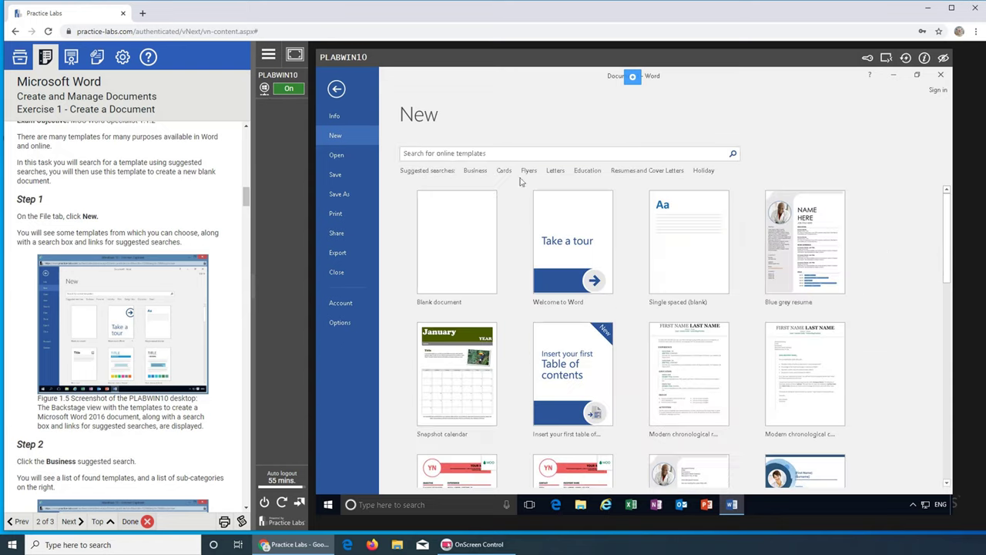
Run the Business suggested search for templates and advance the lab guide to Step 3.
left_click(475, 170)
scroll(185, 280, "down", 2)
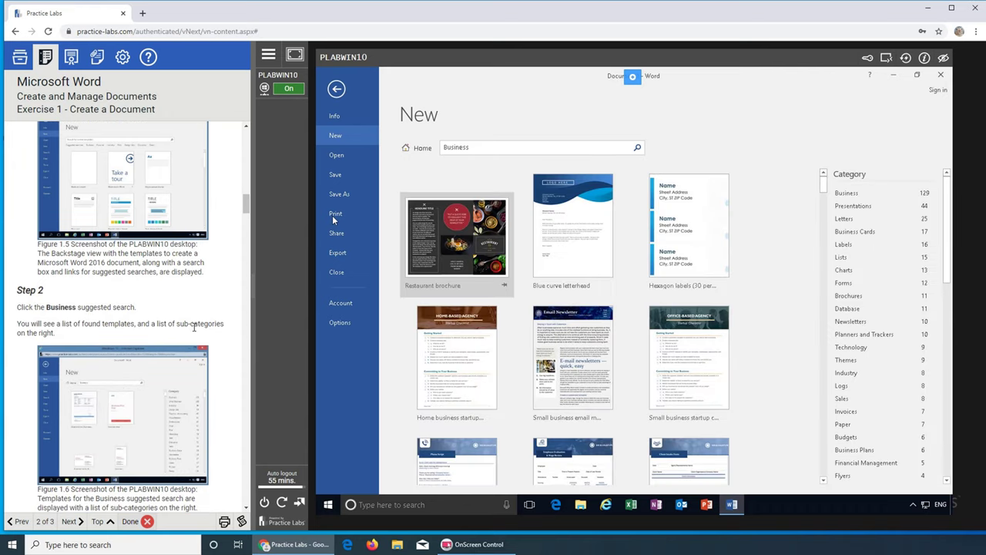
scroll(194, 328, "down", 2)
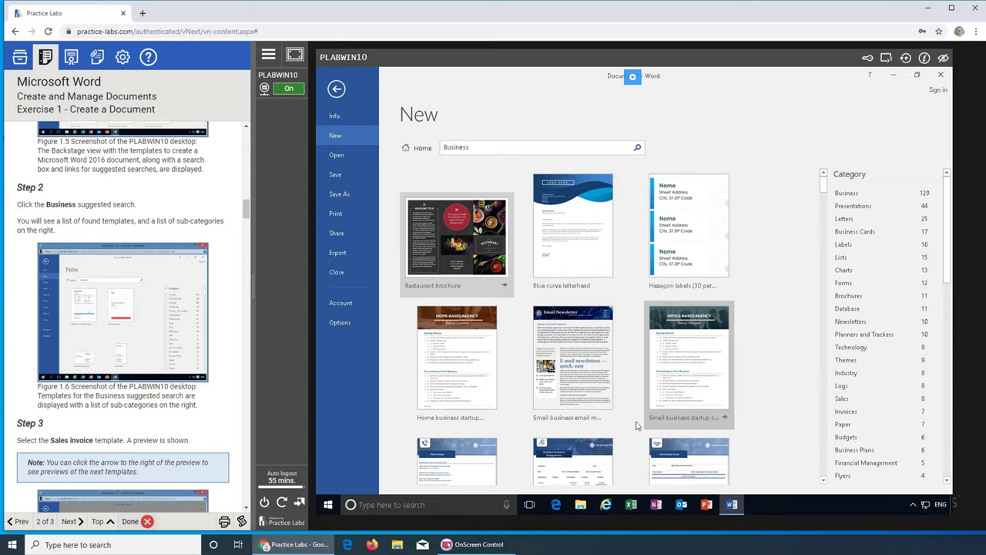
Browse the Business templates to the end of the list and read Step 3 about the Sales invoice template.
scroll(633, 409, "down", 5)
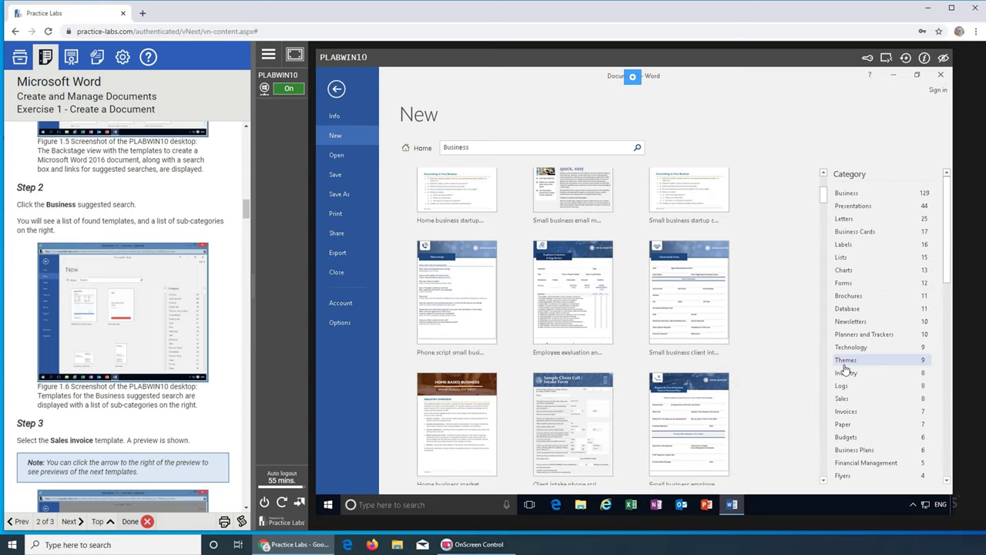
scroll(775, 348, "down", 10)
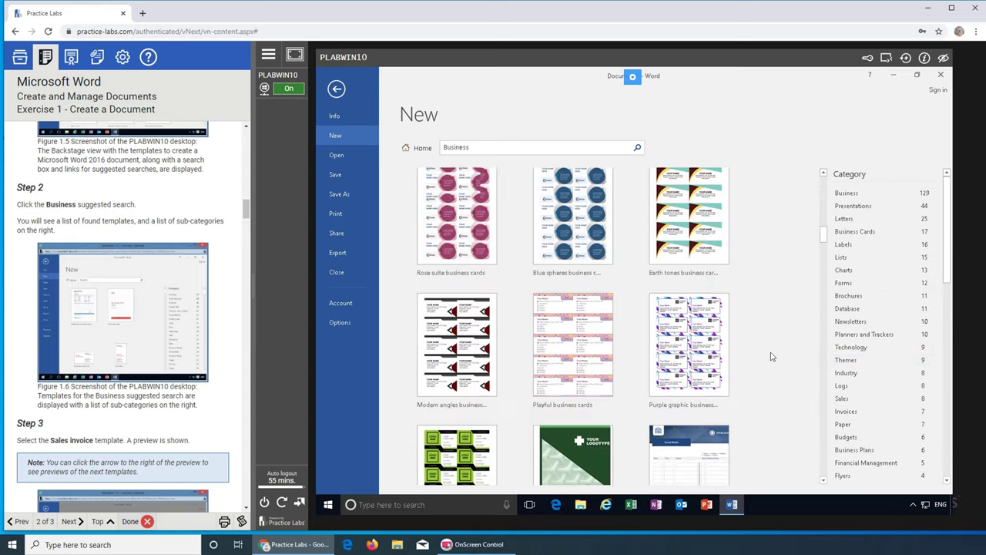
scroll(773, 356, "down", 6)
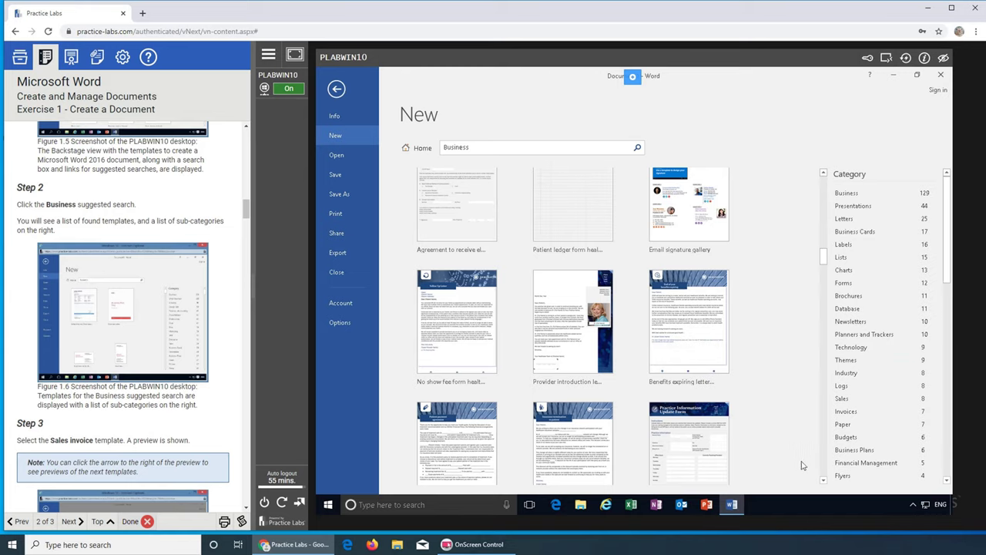
left_click_drag(827, 257, 835, 510)
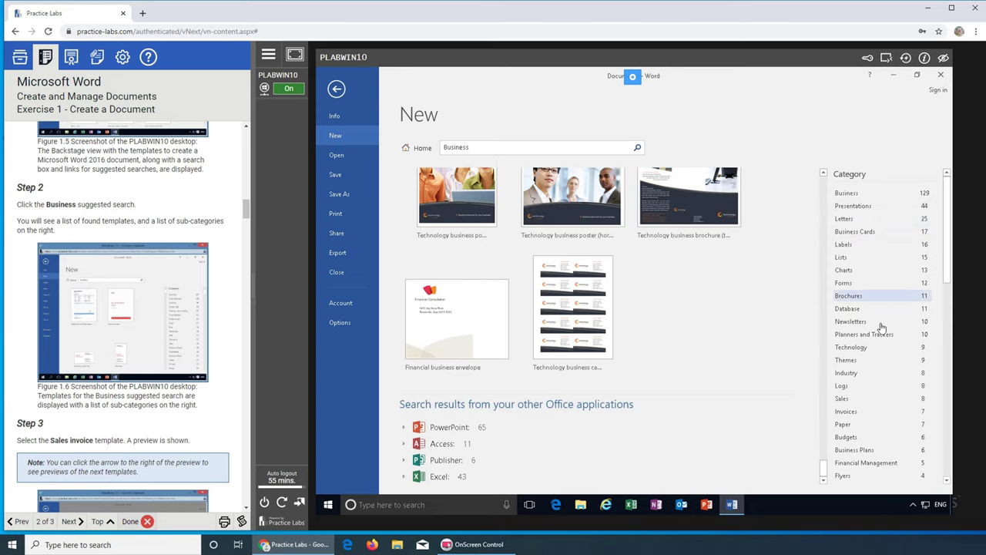
scroll(115, 312, "down", 1)
scroll(115, 312, "down", 3)
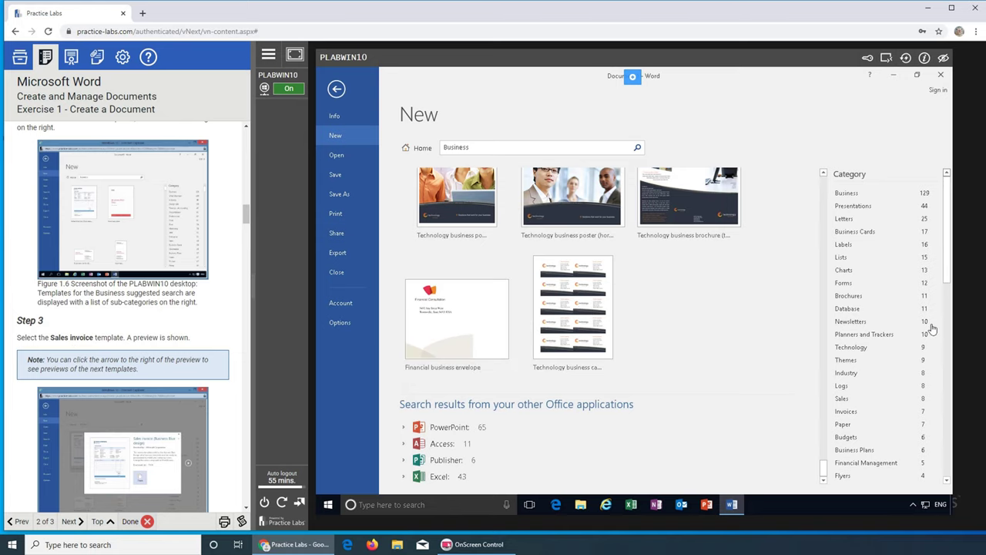
Filter the Business templates by the Sales category and look over the sales templates.
left_click(834, 398)
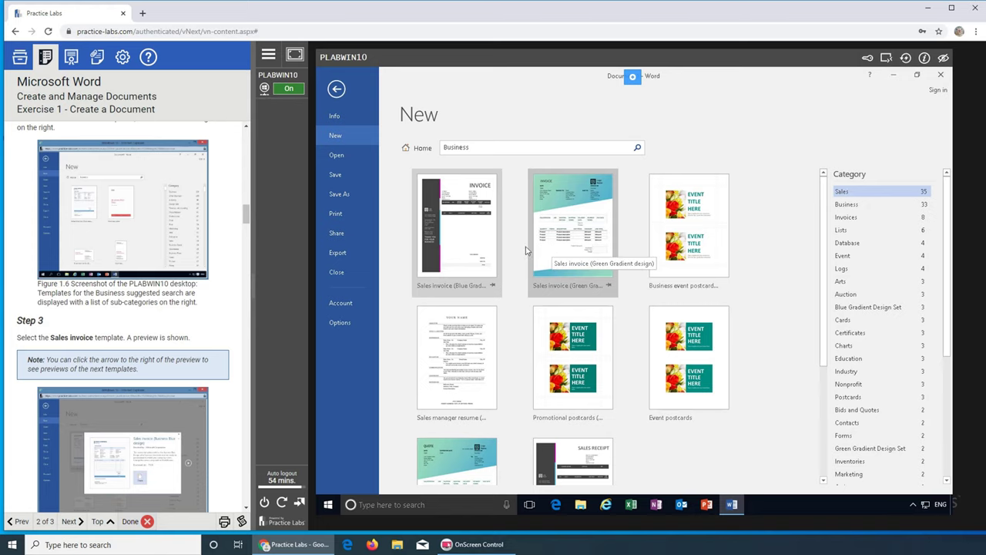
scroll(529, 252, "down", 2)
scroll(509, 252, "up", 2)
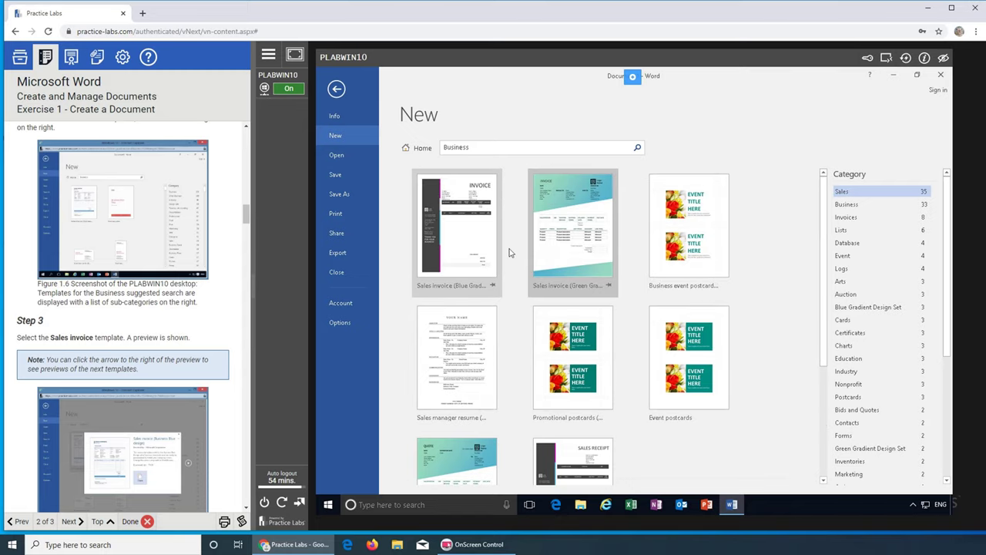
Create a new document from the Sales invoice (Blue Gradient) template and look over the invoice.
left_click(462, 229)
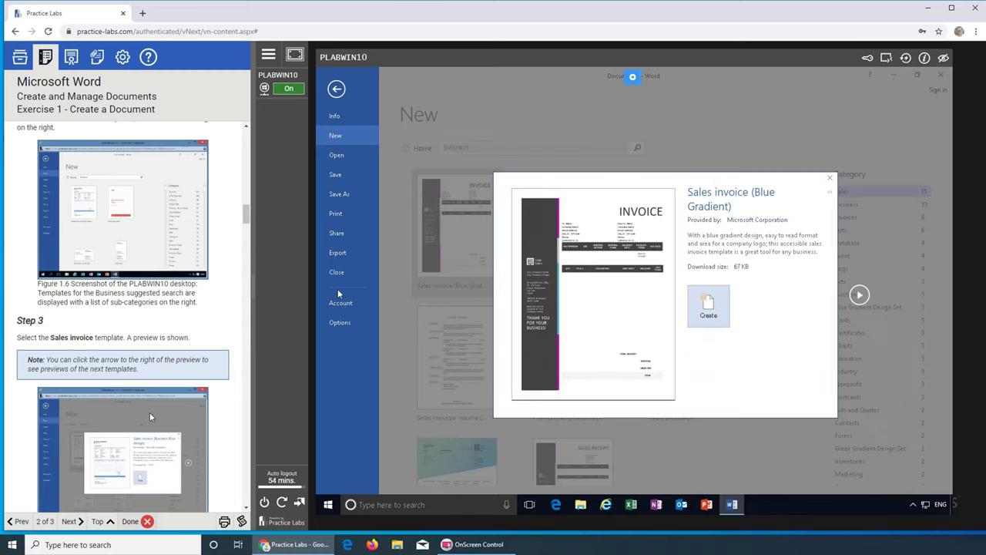
left_click(707, 303)
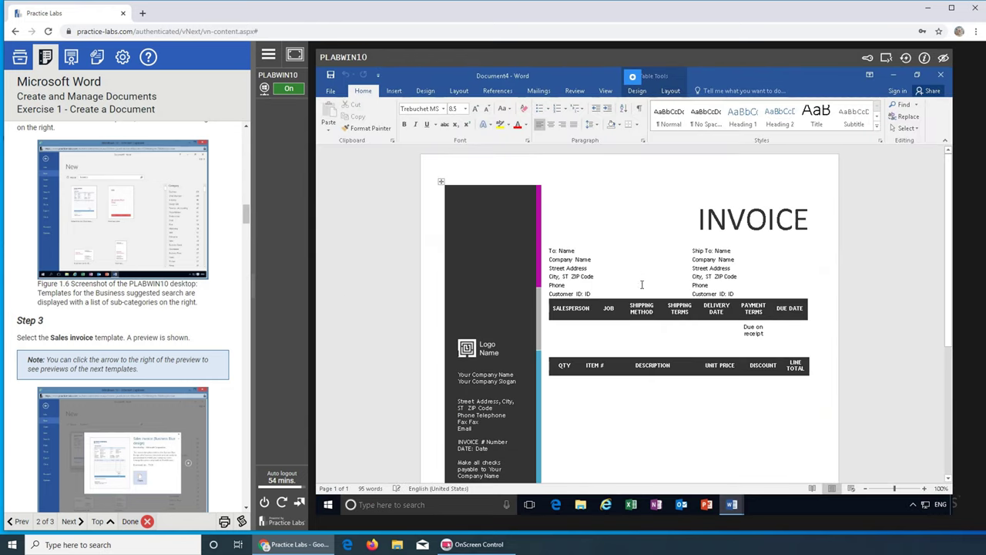
scroll(641, 289, "down", 4)
scroll(632, 281, "up", 4)
Advance the lab guide to Step 2 of Task 3 and display Word's Open page.
scroll(215, 321, "down", 2)
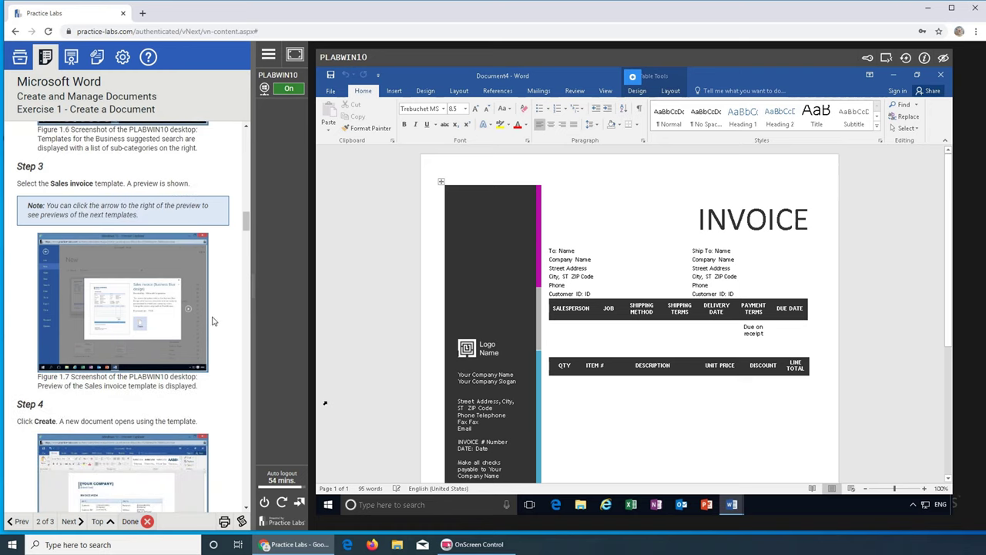
scroll(214, 321, "down", 2)
scroll(214, 322, "down", 2)
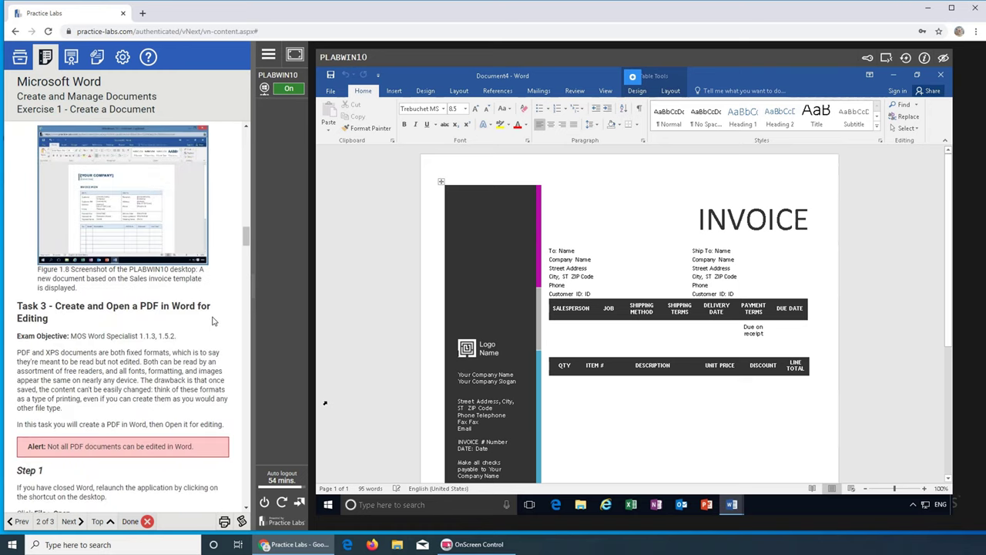
scroll(215, 322, "down", 2)
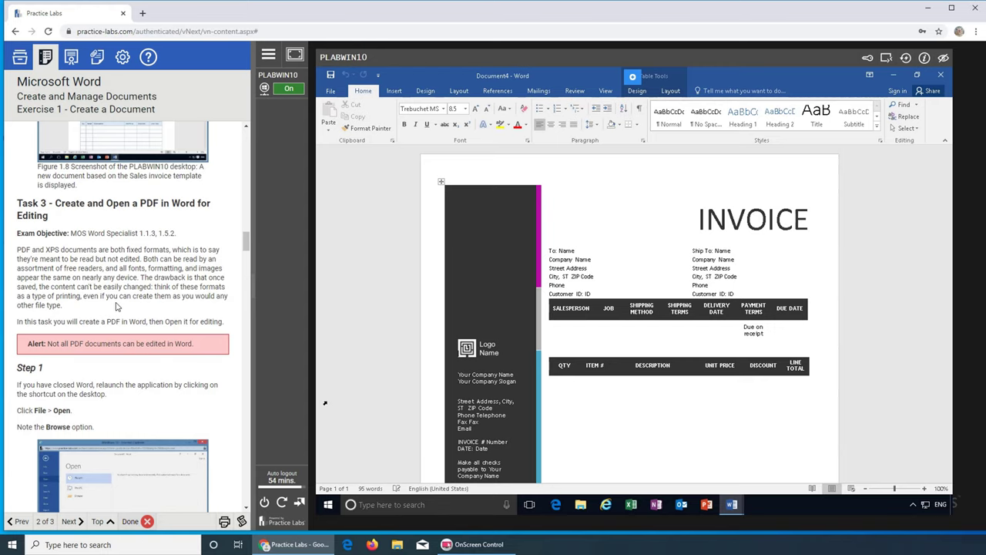
scroll(117, 307, "down", 3)
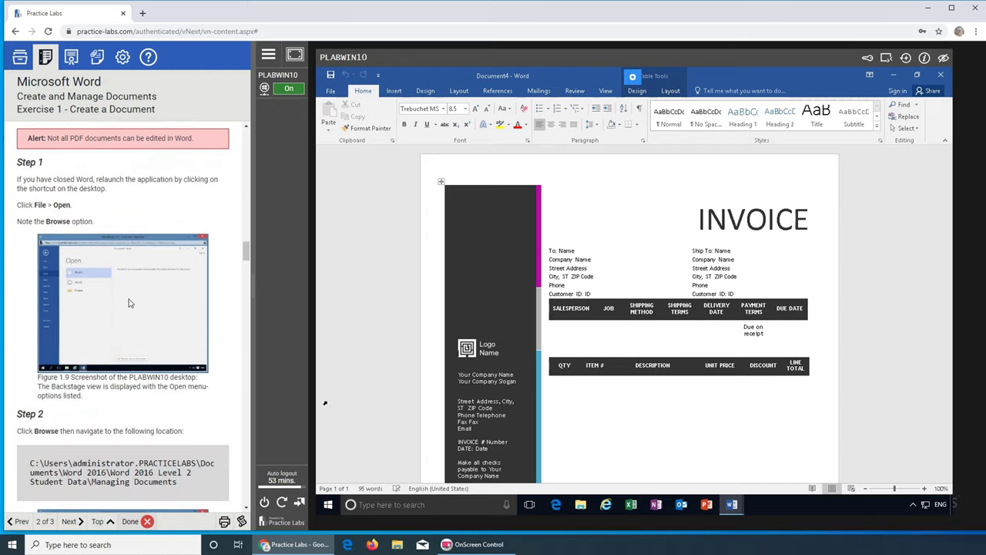
scroll(130, 303, "down", 2)
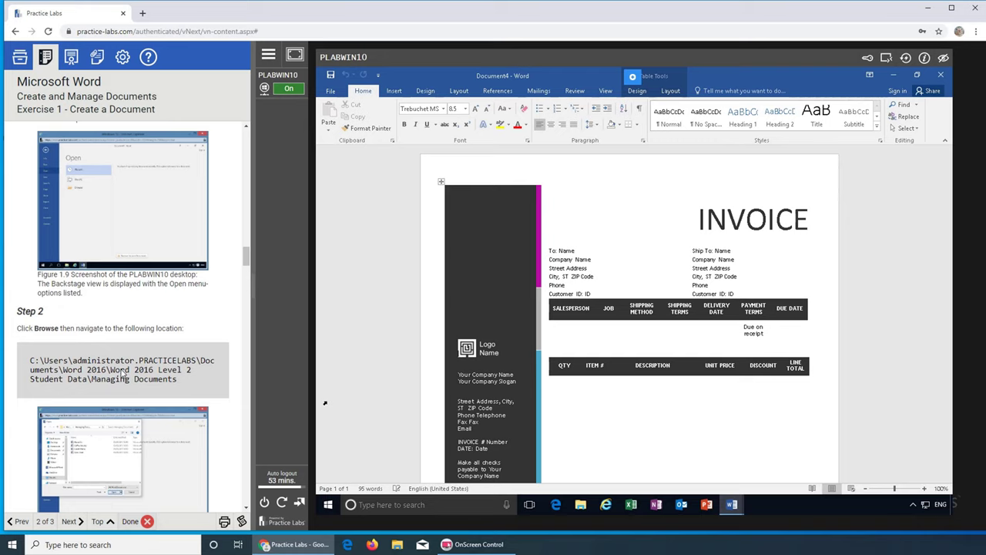
left_click(332, 92)
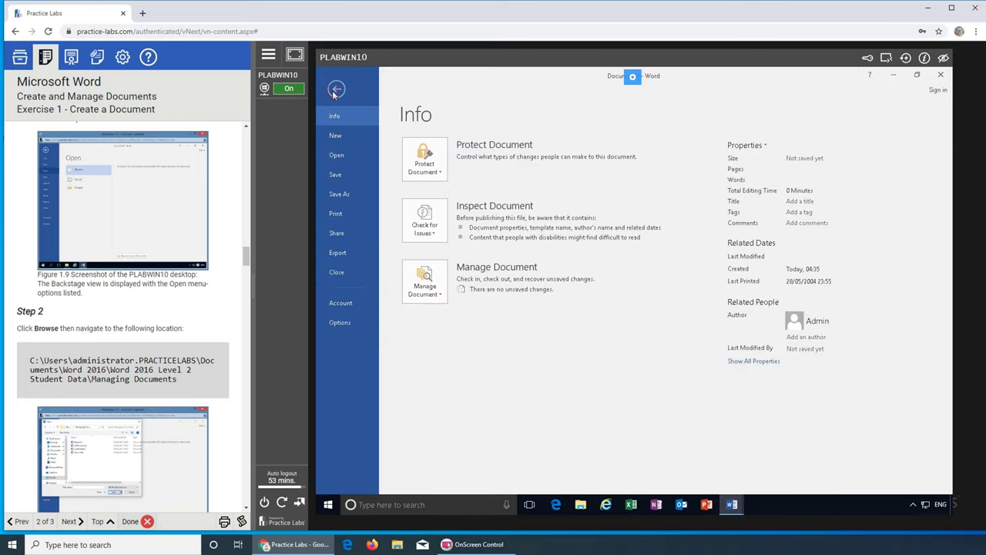
left_click(339, 159)
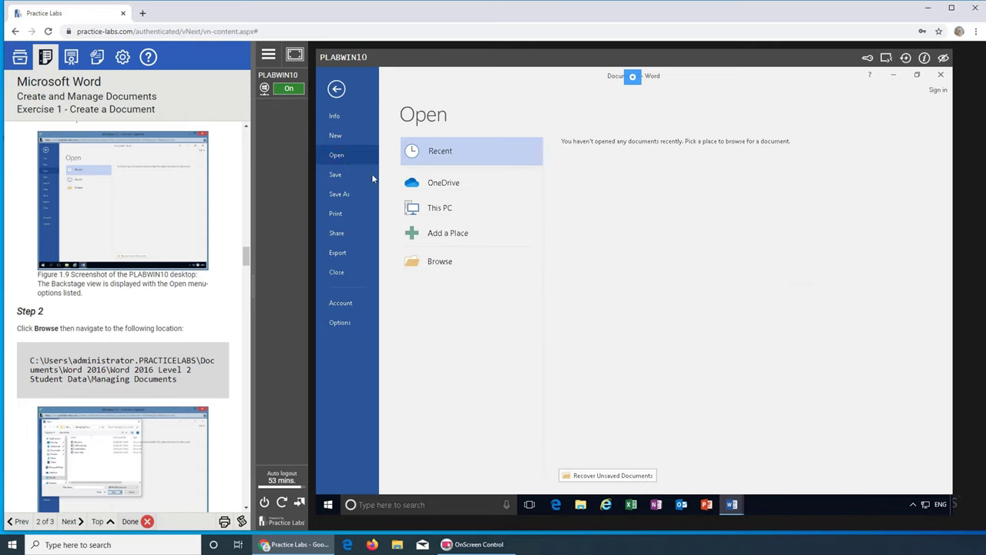
left_click(426, 213)
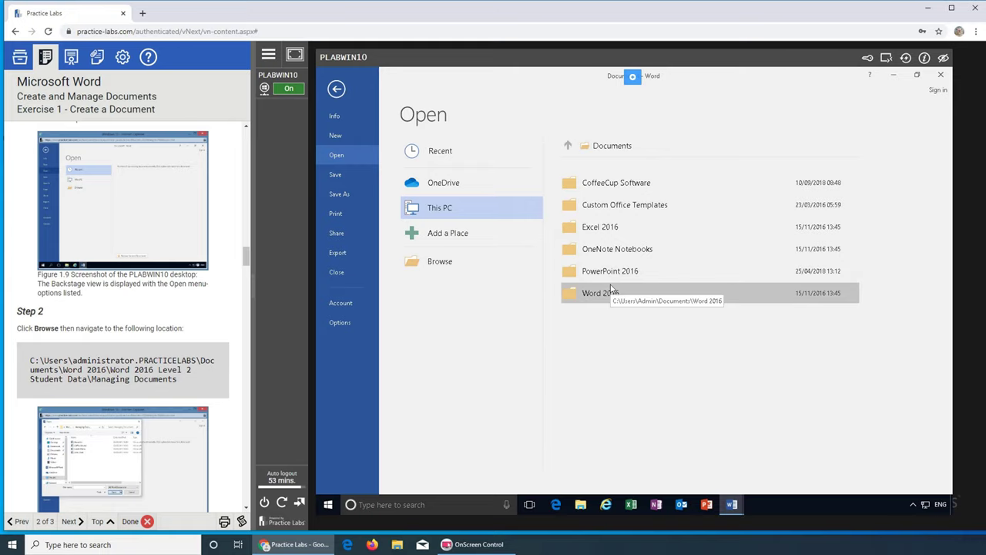
left_click(566, 146)
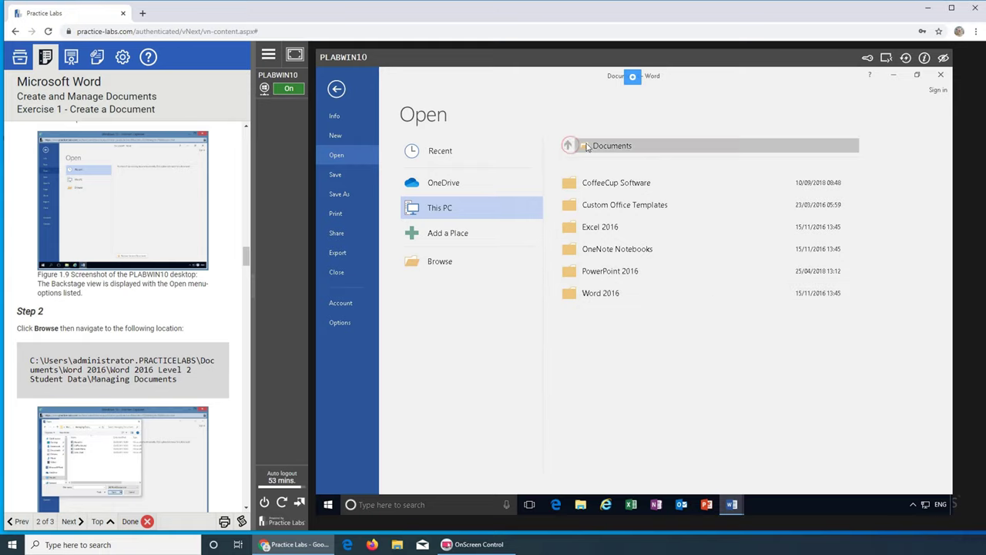
left_click(562, 145)
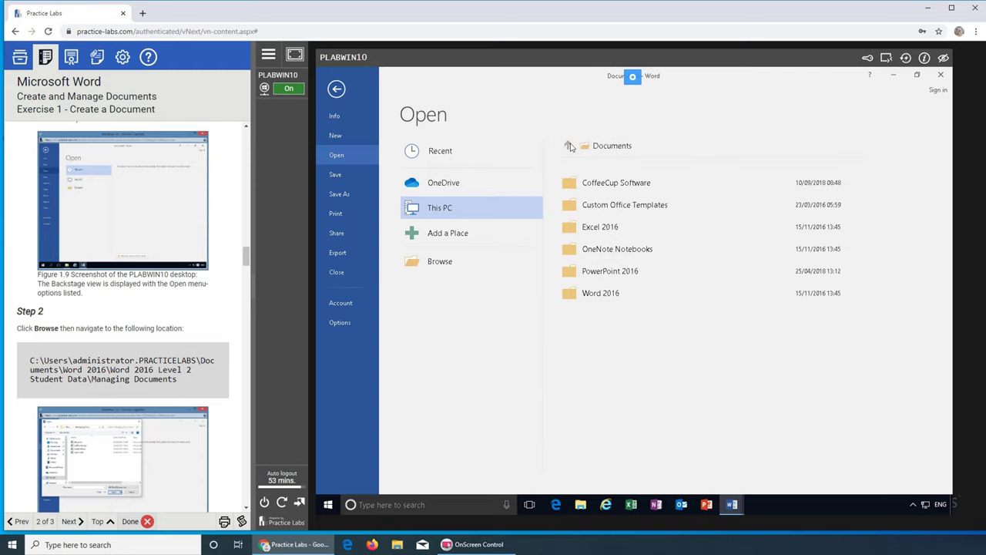
left_click(441, 154)
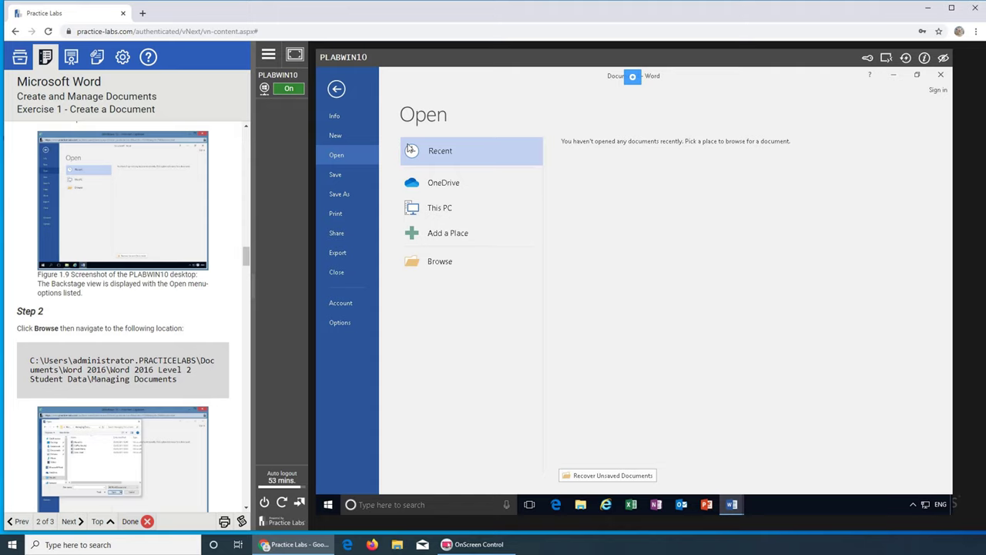
Browse for a file to open and bring the folder path given in Step 2 of the lab guide into view.
scroll(194, 219, "up", 3)
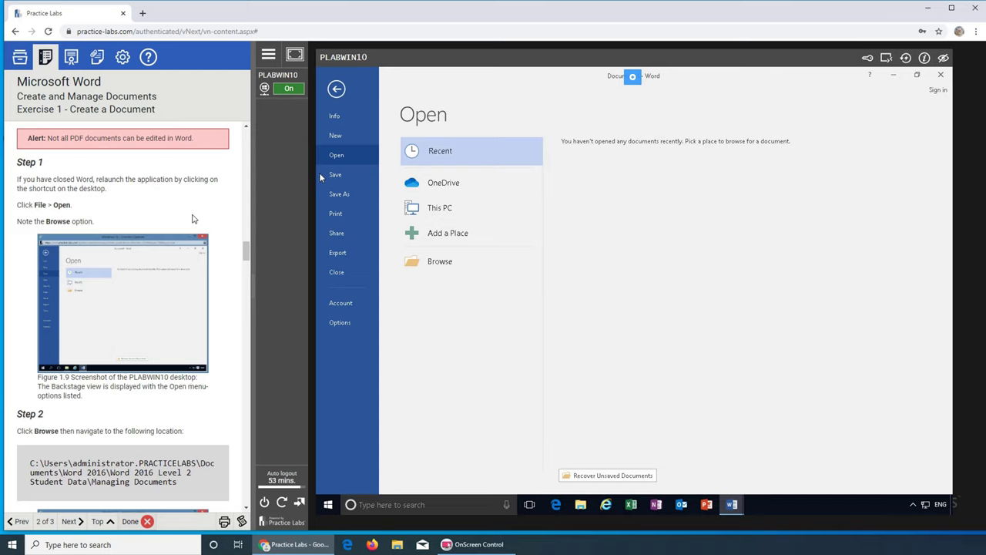
left_click(447, 261)
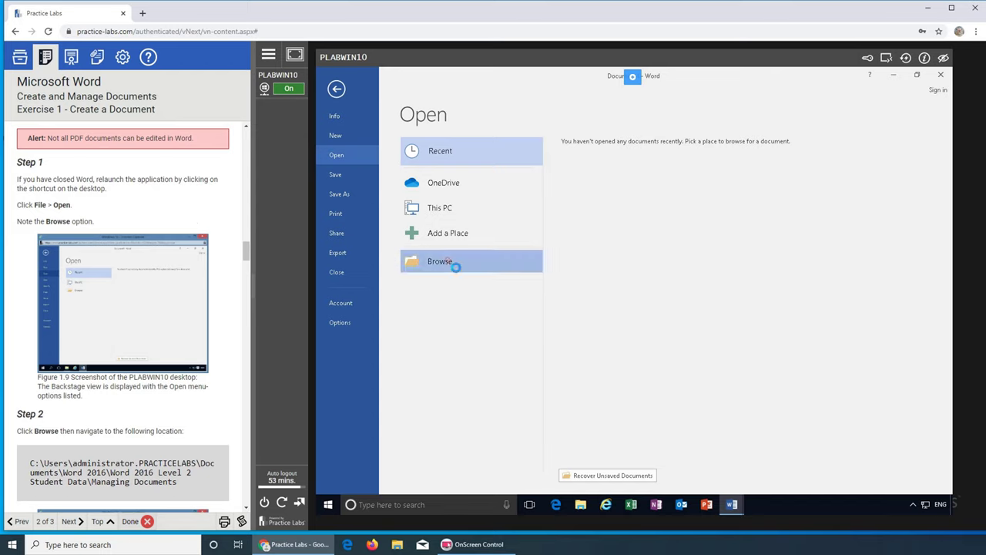
scroll(221, 270, "down", 2)
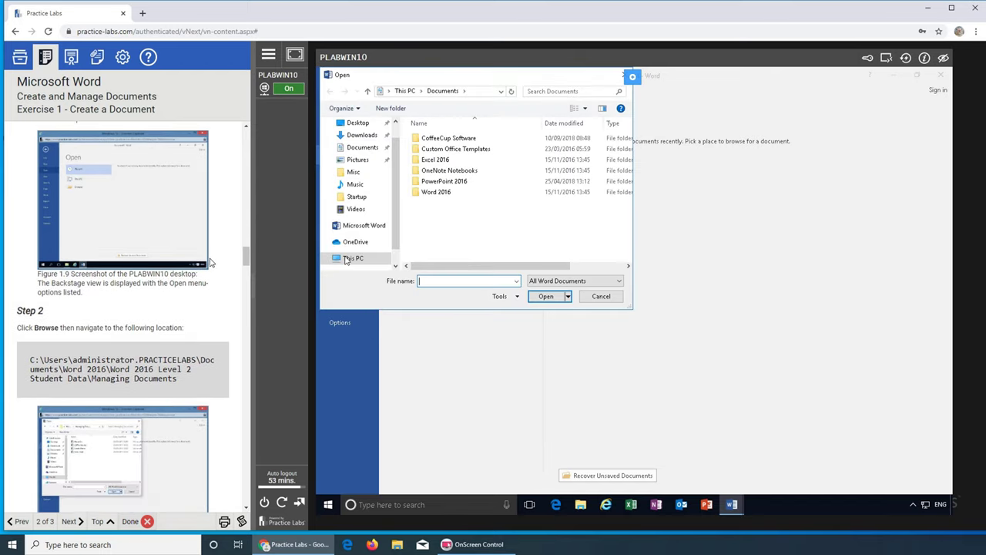
scroll(210, 263, "down", 1)
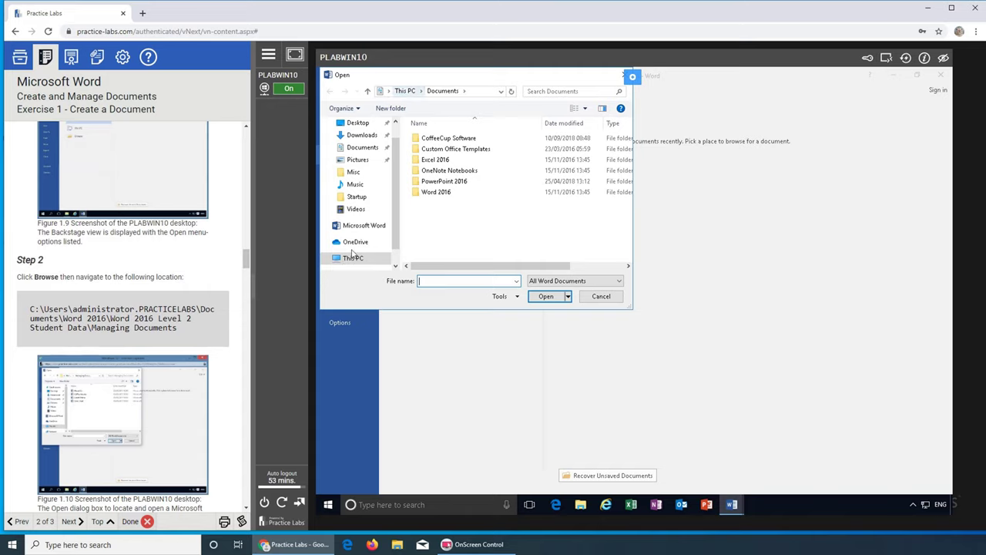
Navigate to the folder C:\Users\Admin\Documents\Word 2016\Word 2016 Level 2 Student Data\Managing Documents.
left_click(405, 91)
scroll(525, 177, "down", 3)
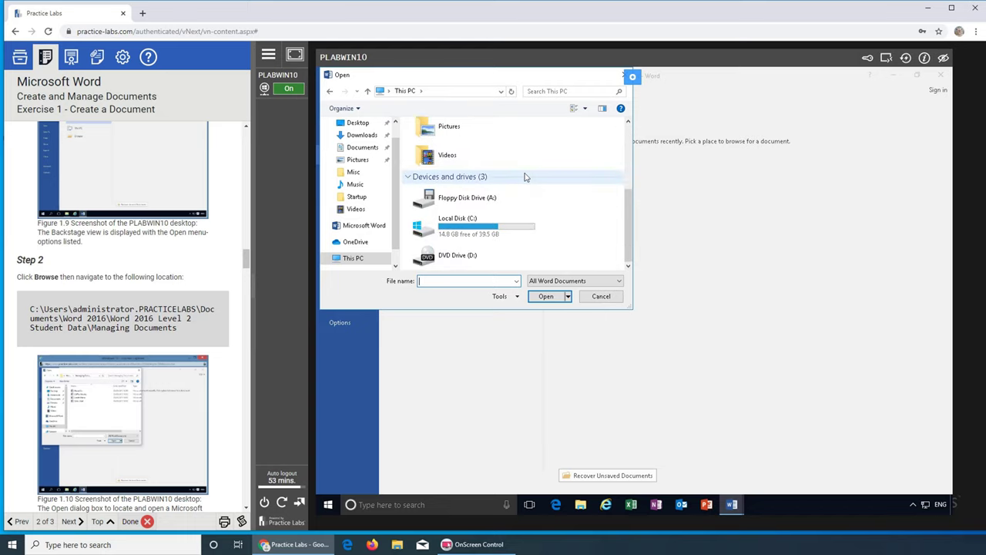
double_click(481, 224)
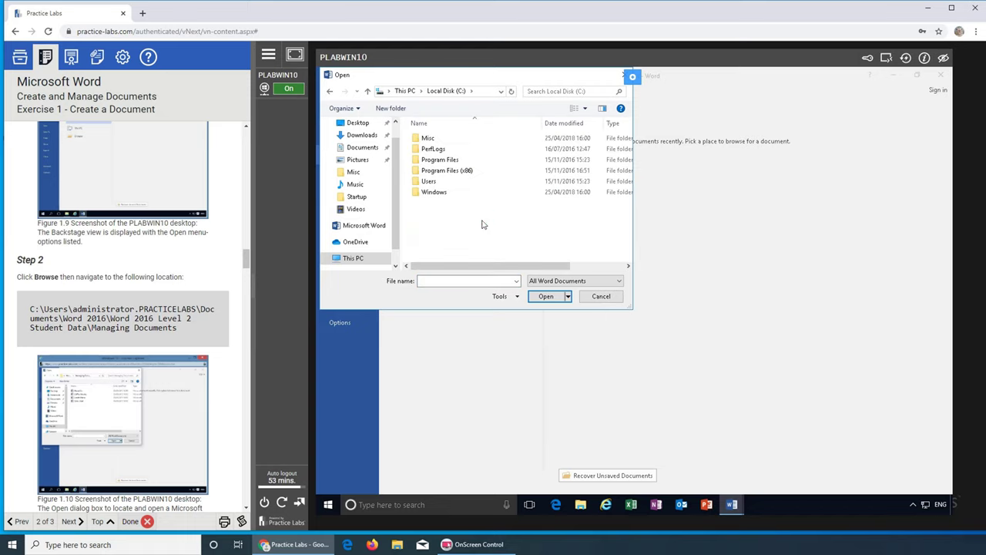
double_click(428, 180)
double_click(431, 138)
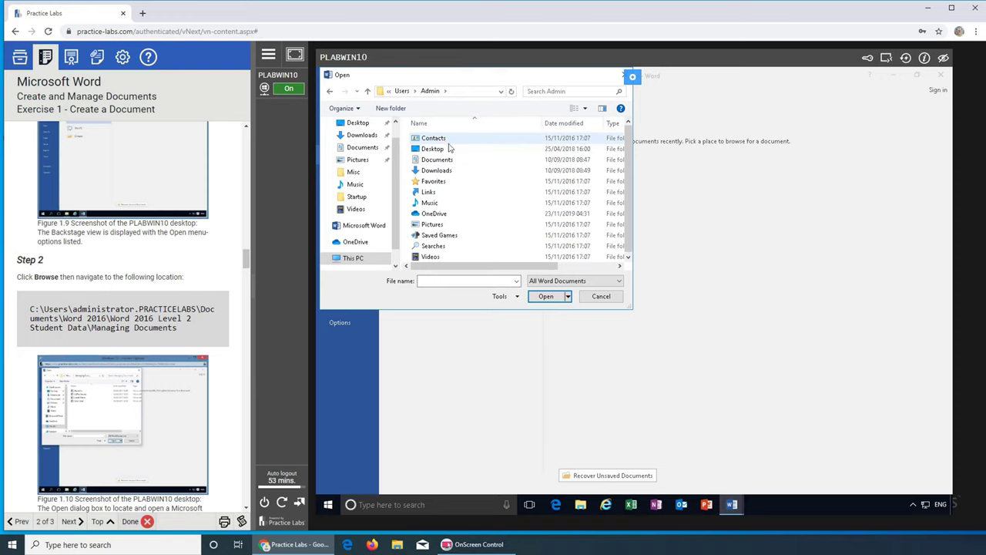
double_click(459, 162)
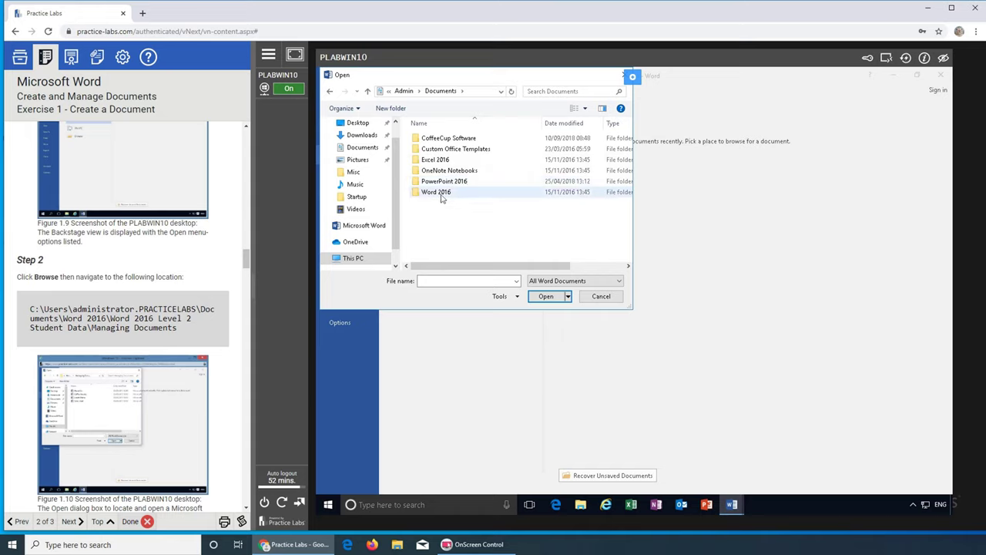
double_click(439, 193)
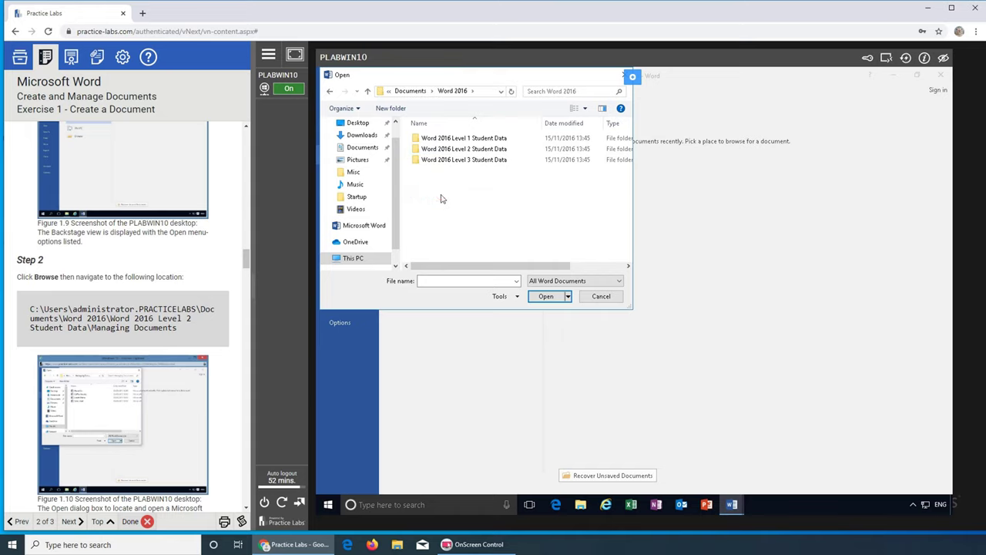
double_click(467, 149)
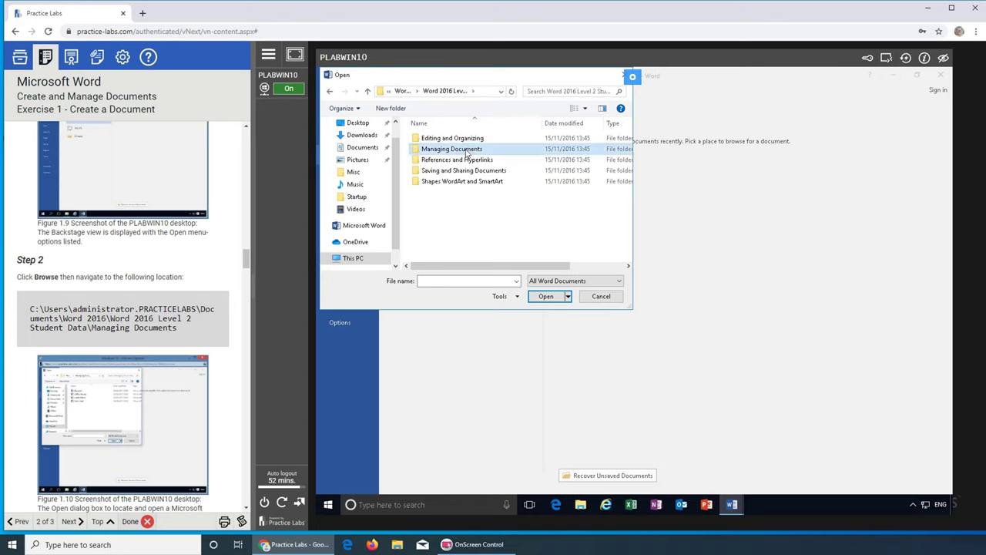
double_click(467, 146)
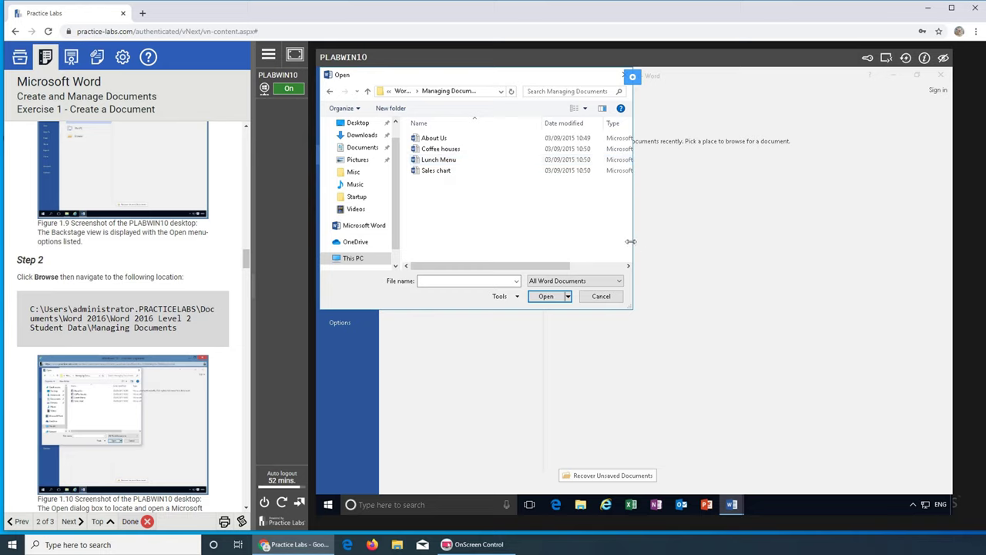
Widen the Open dialog to show all file columns and check the full path of the Managing Documents folder.
scroll(631, 241, "right", 3)
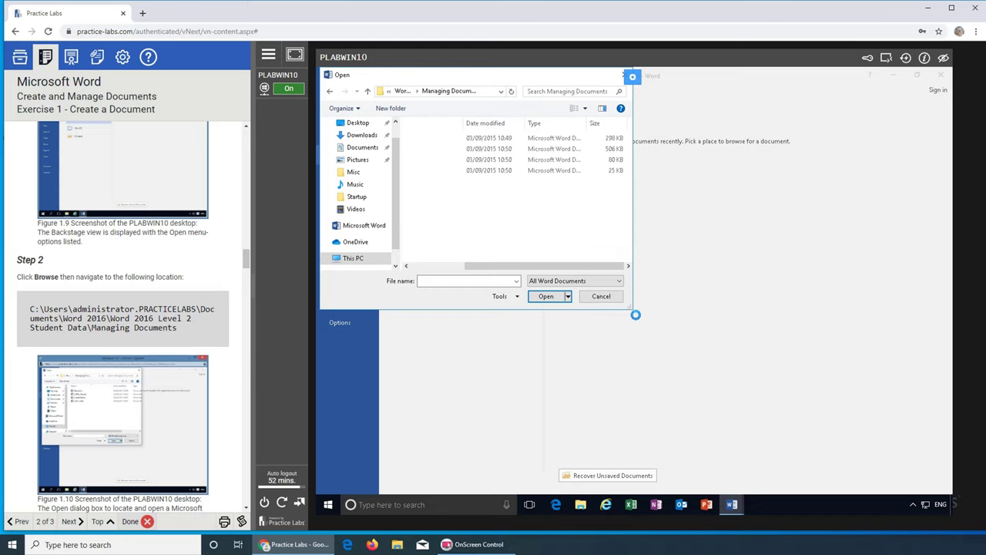
left_click_drag(629, 305, 963, 324)
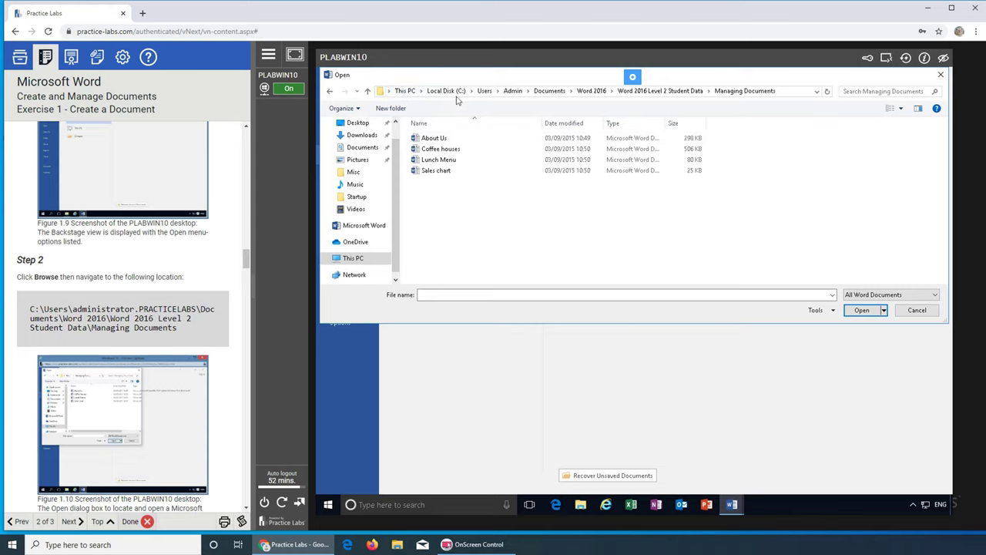
left_click(791, 95)
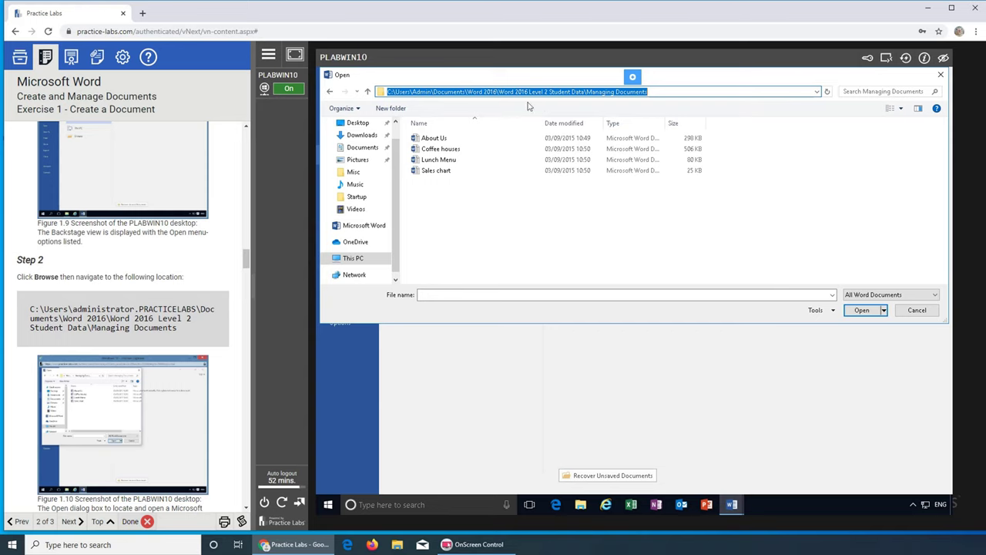
left_click(732, 202)
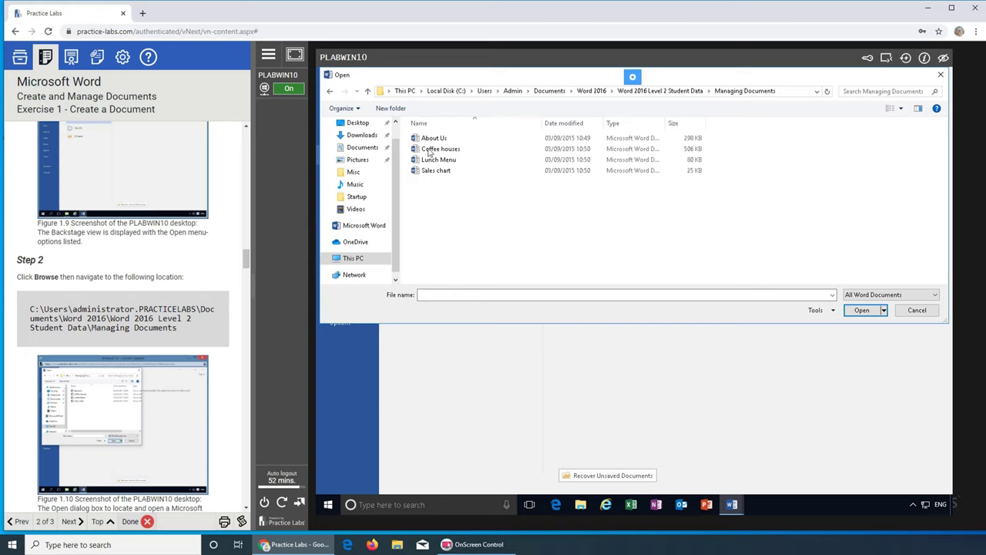
Open the Lunch Menu document and advance the lab guide to Step 4.
scroll(150, 393, "down", 2)
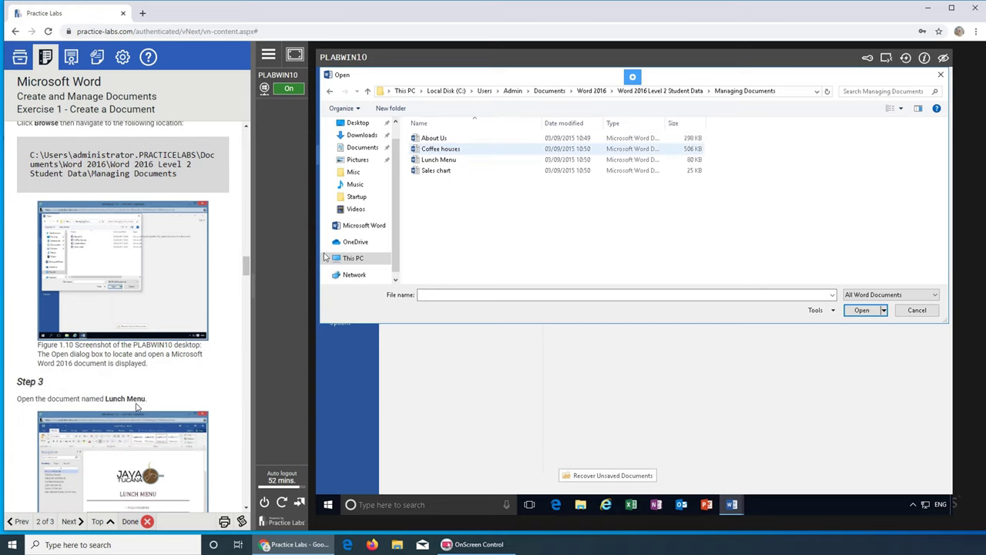
double_click(452, 160)
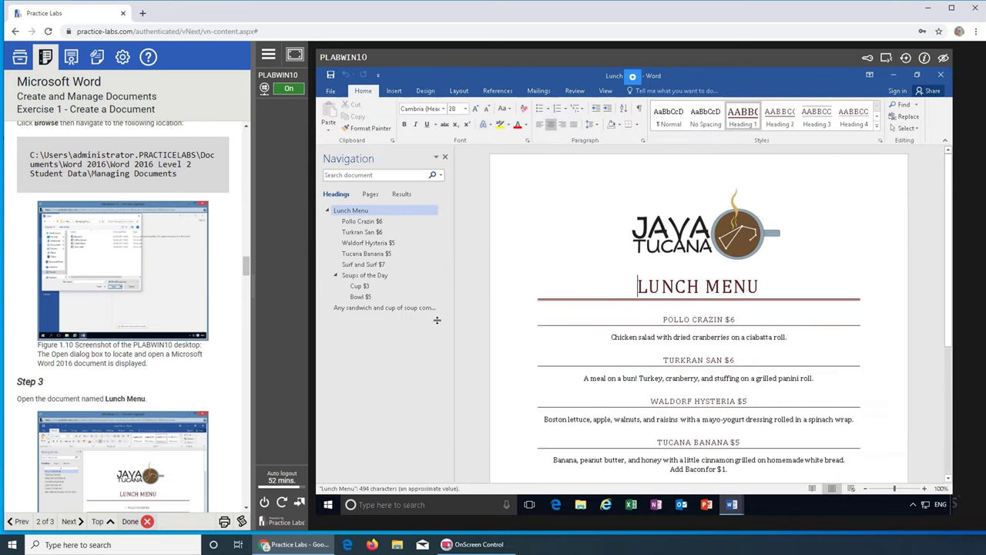
scroll(137, 318, "down", 2)
scroll(136, 272, "down", 2)
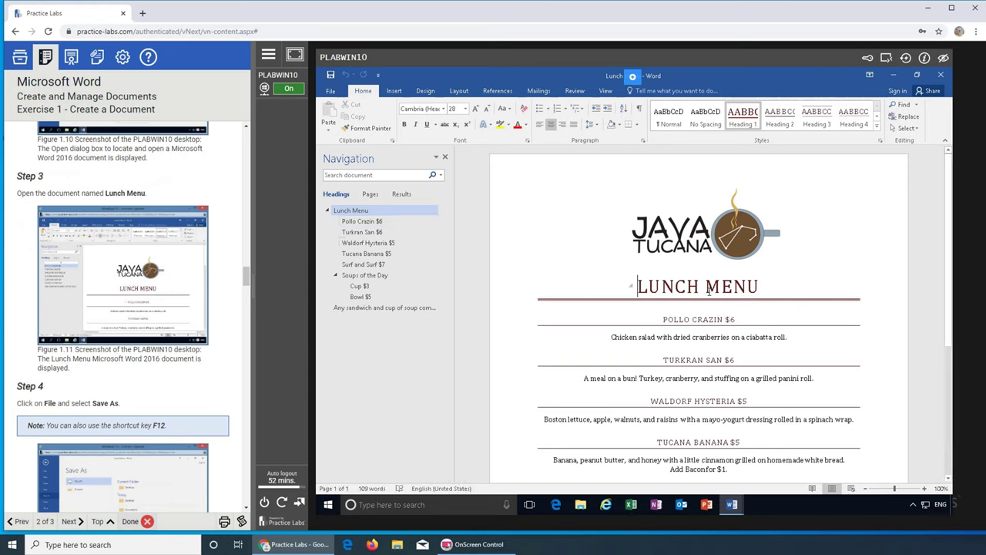
Save the Lunch Menu document as a PDF in the Managing Documents folder, with Open file after publishing enabled.
scroll(146, 320, "down", 3)
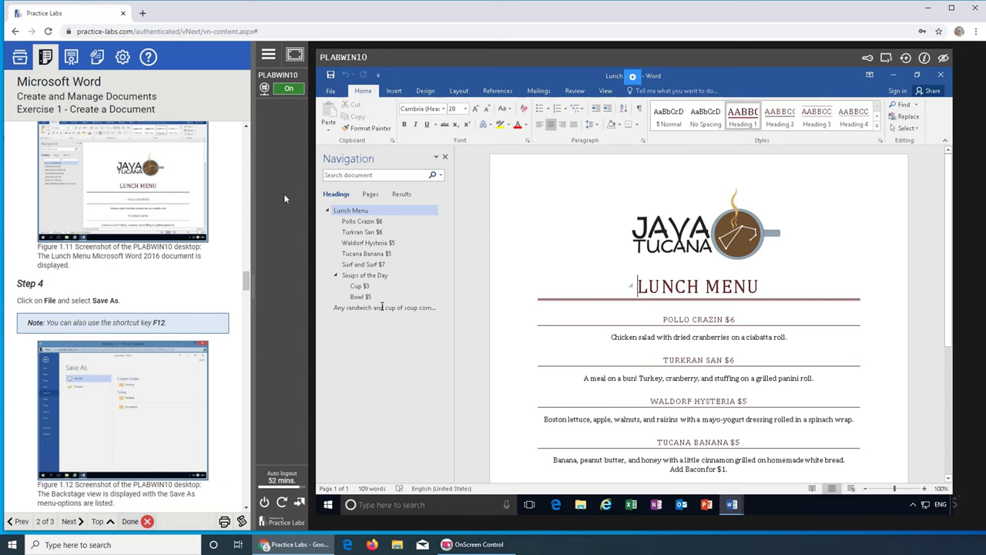
left_click(331, 91)
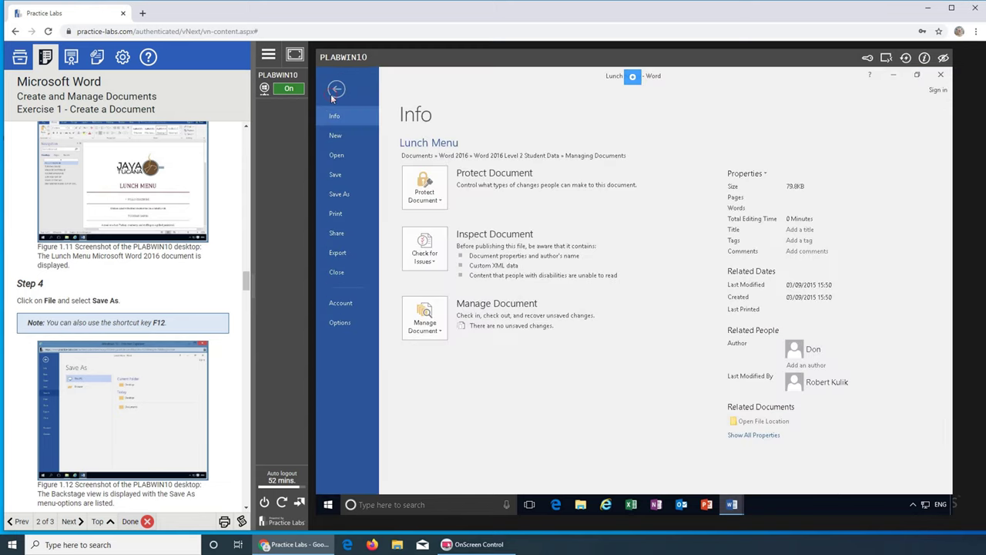
left_click(344, 195)
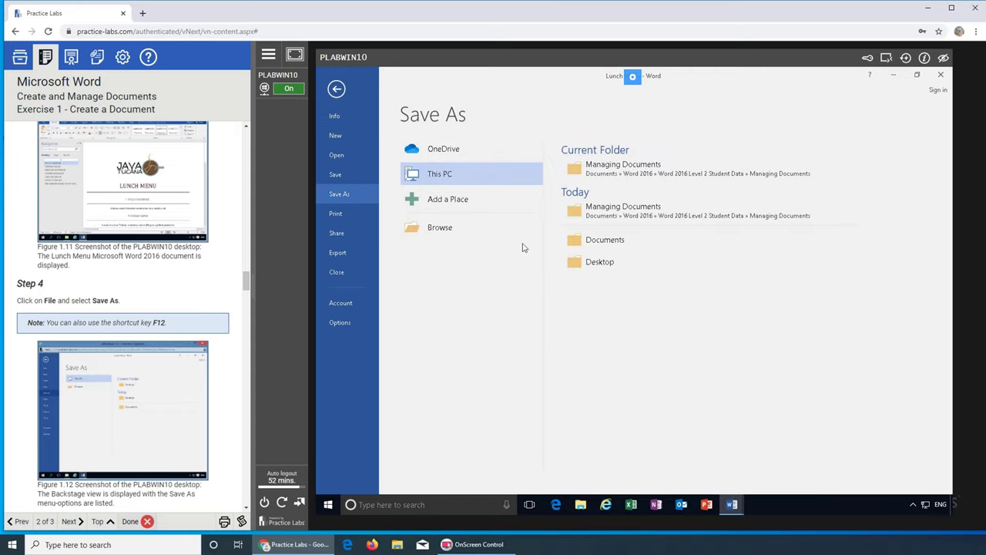
scroll(93, 347, "down", 2)
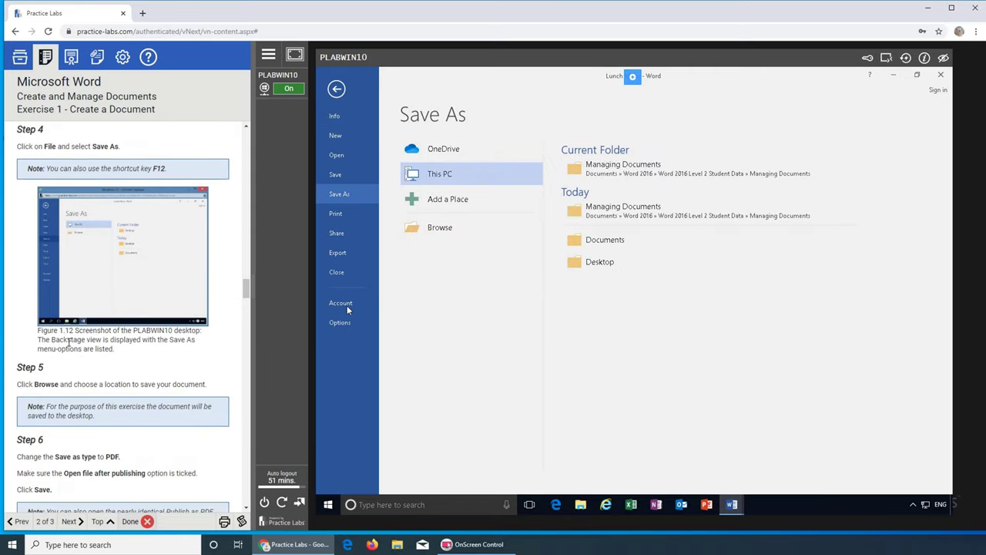
left_click(440, 229)
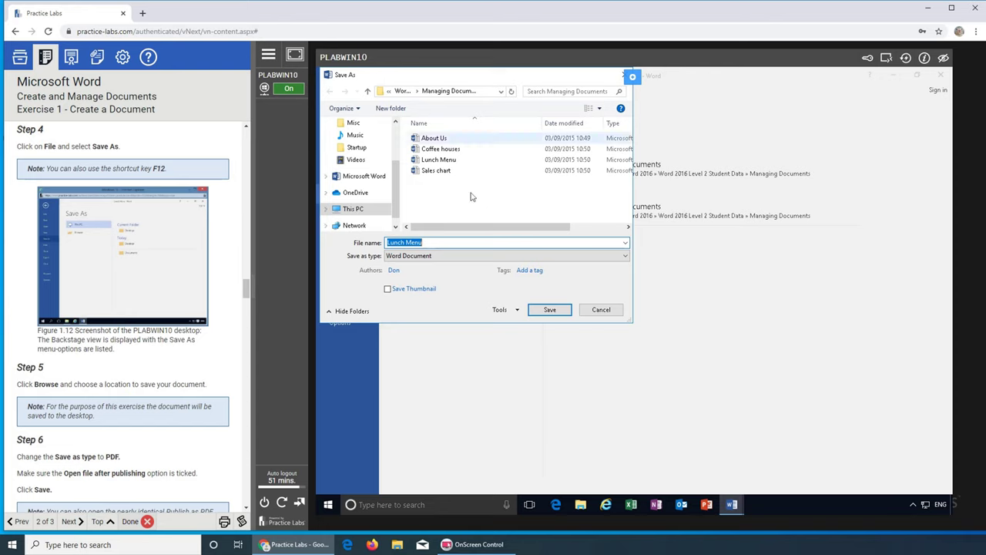
scroll(216, 323, "down", 3)
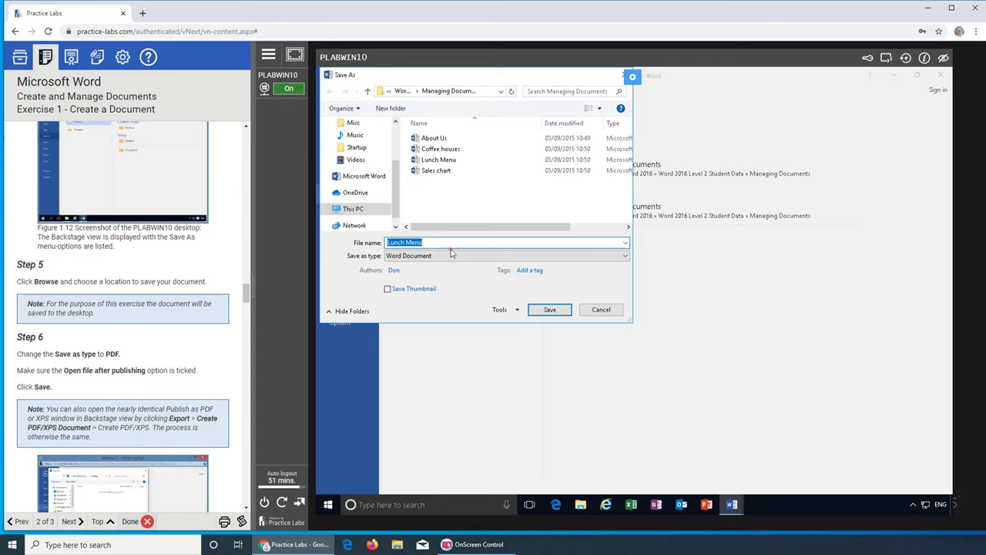
left_click(625, 256)
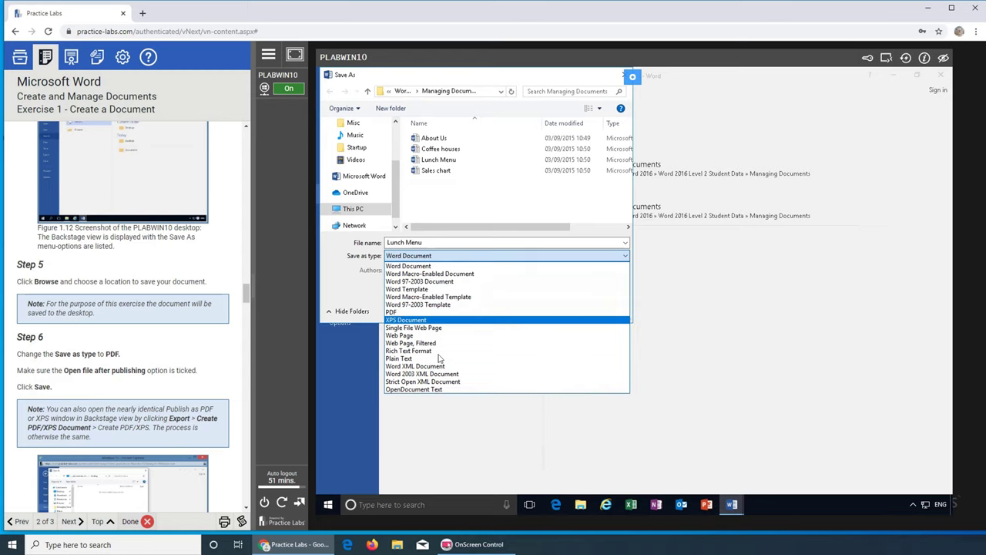
left_click(393, 312)
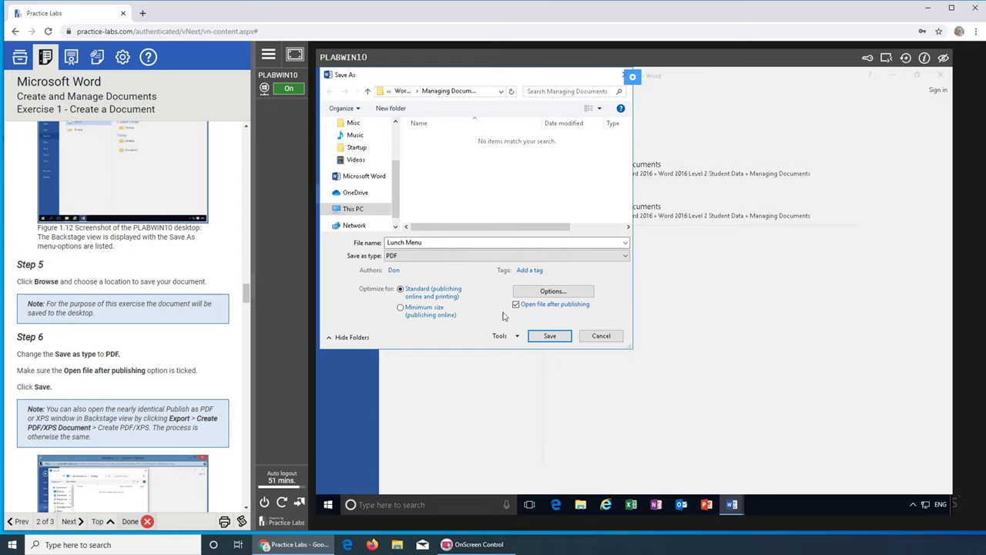
left_click(549, 336)
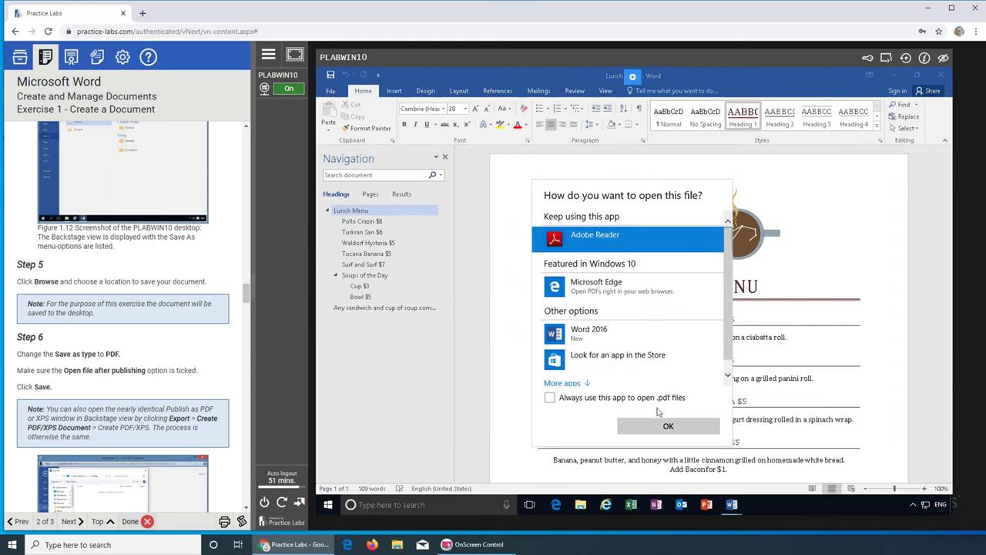
Open the saved Lunch Menu PDF in Adobe Reader, maximise its window and advance the lab guide to Steps 8 and 9.
scroll(124, 347, "down", 2)
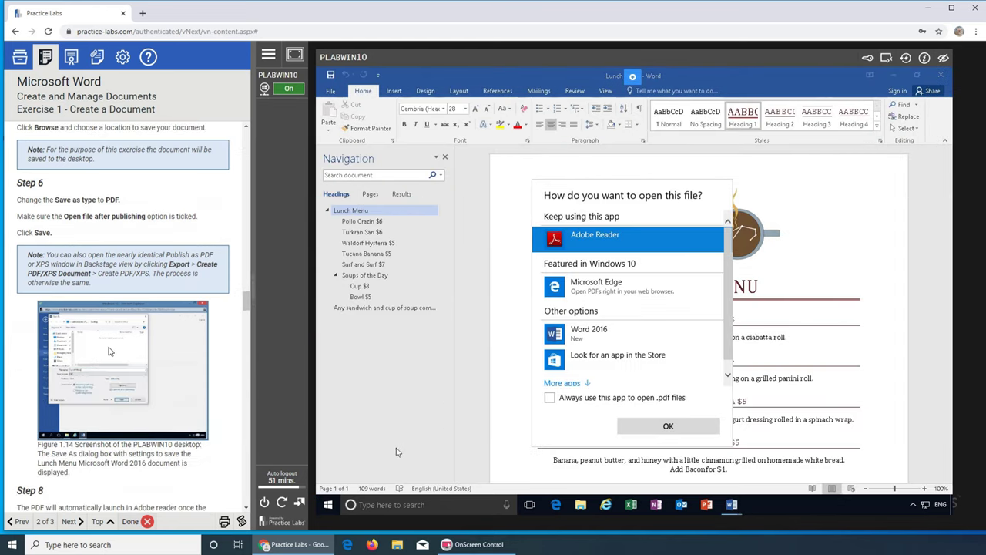
scroll(109, 351, "down", 2)
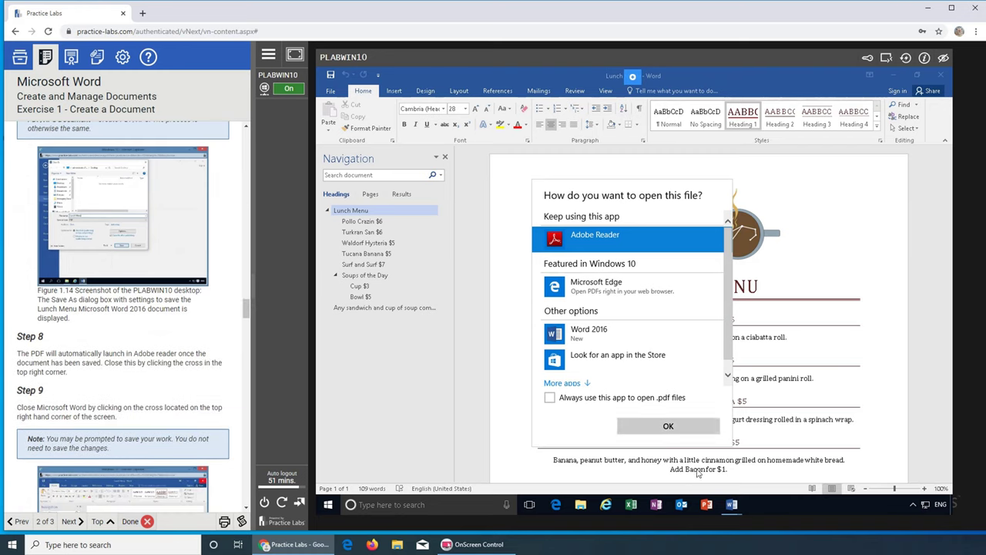
left_click(668, 427)
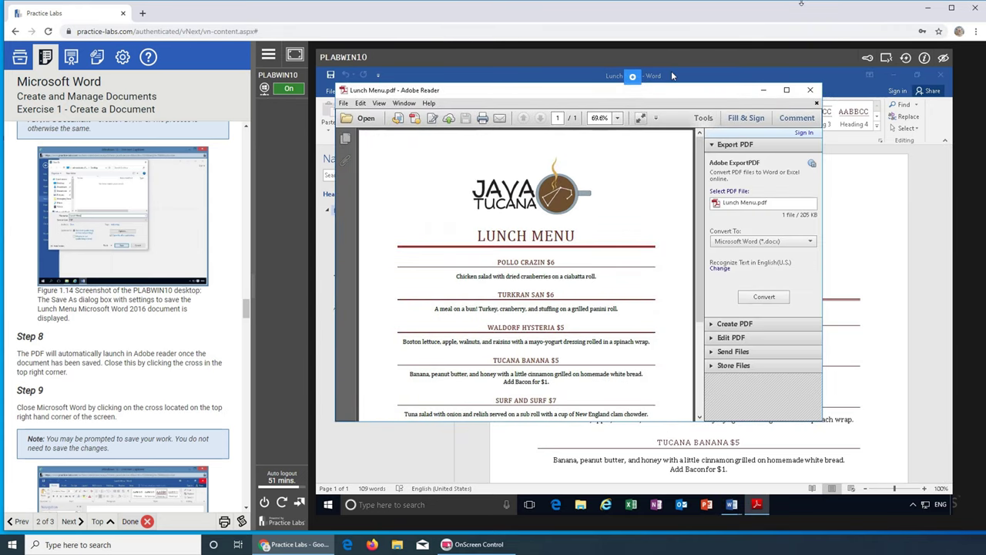
left_click(786, 91)
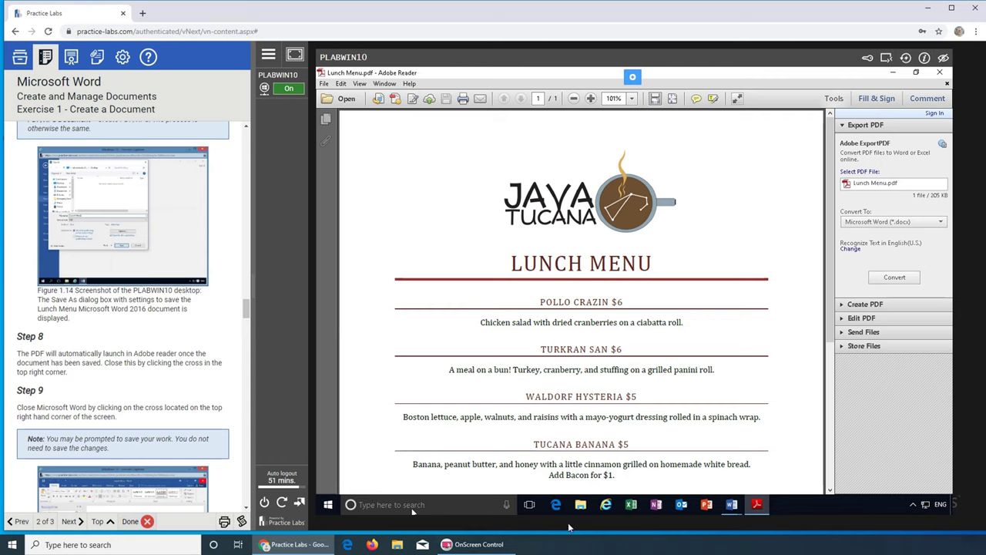
Close all open Word windows, minimising Adobe Reader and discarding the changes to Document1 and Document4.
right_click(734, 505)
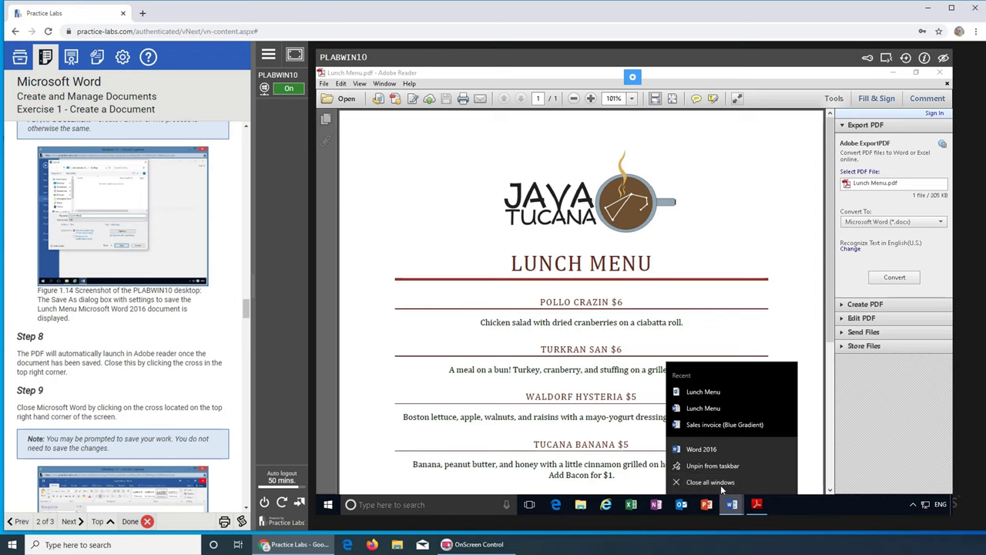
left_click(715, 482)
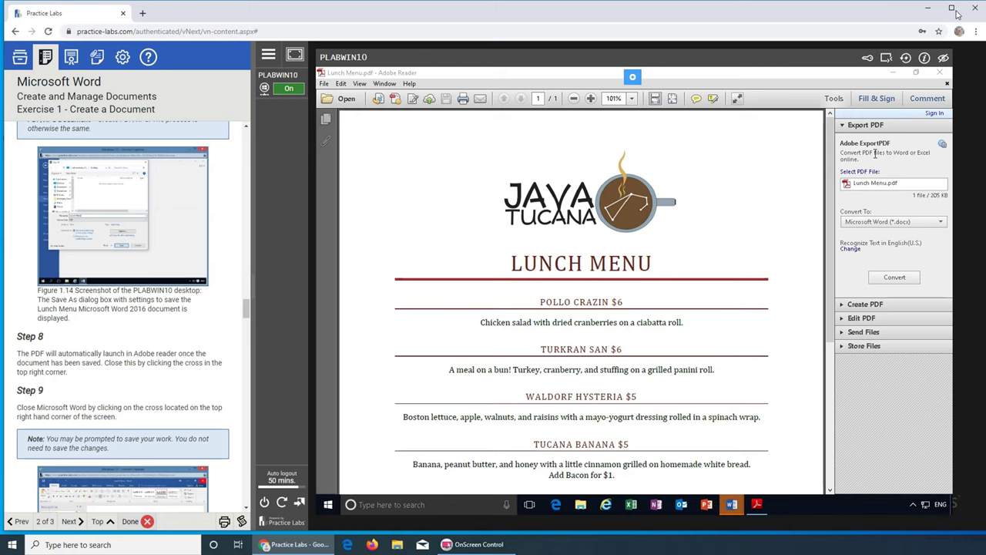
left_click(892, 73)
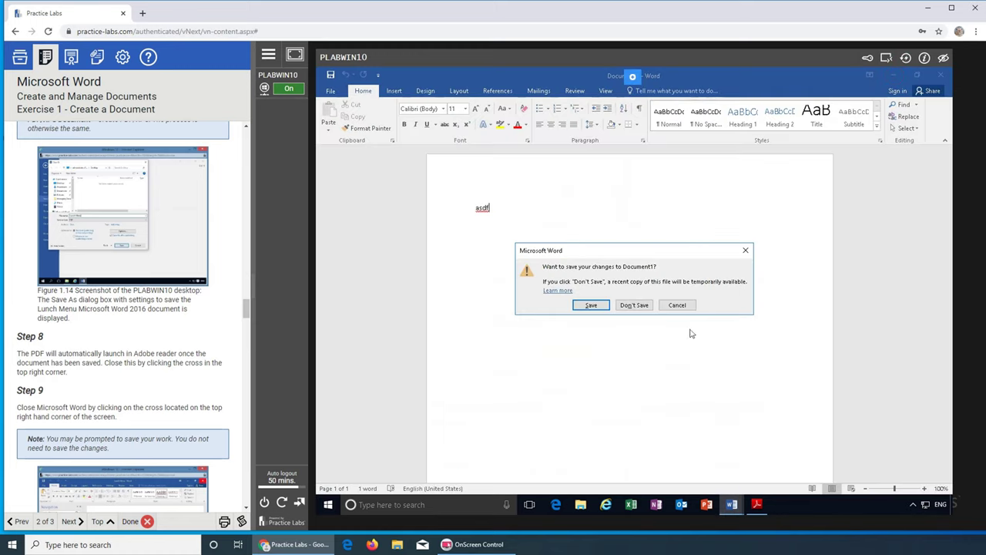
left_click(630, 307)
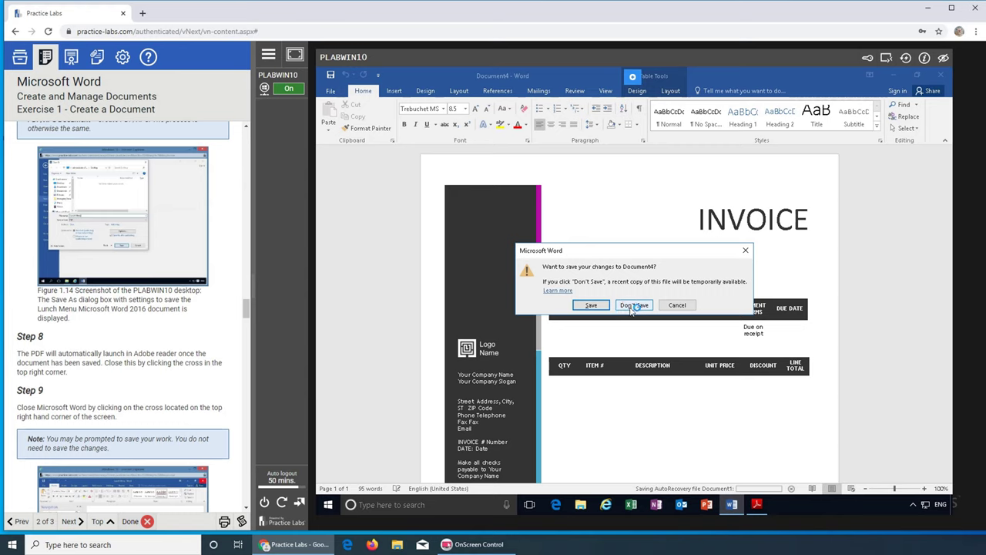
left_click(632, 306)
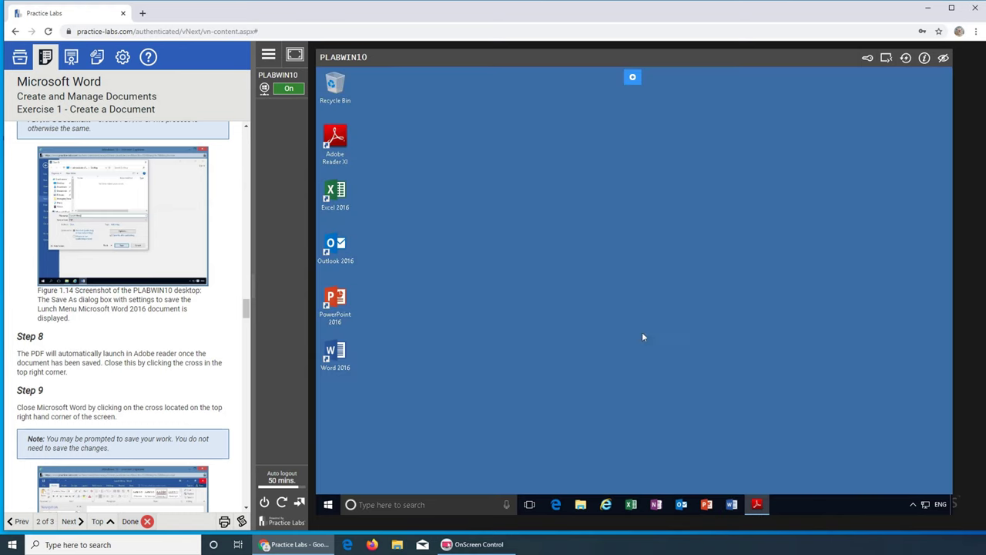
View the Lunch Menu PDF again, minimise Adobe Reader, and review Step 10 and the save instructions of Steps 5 and 6 in the lab guide.
left_click(758, 507)
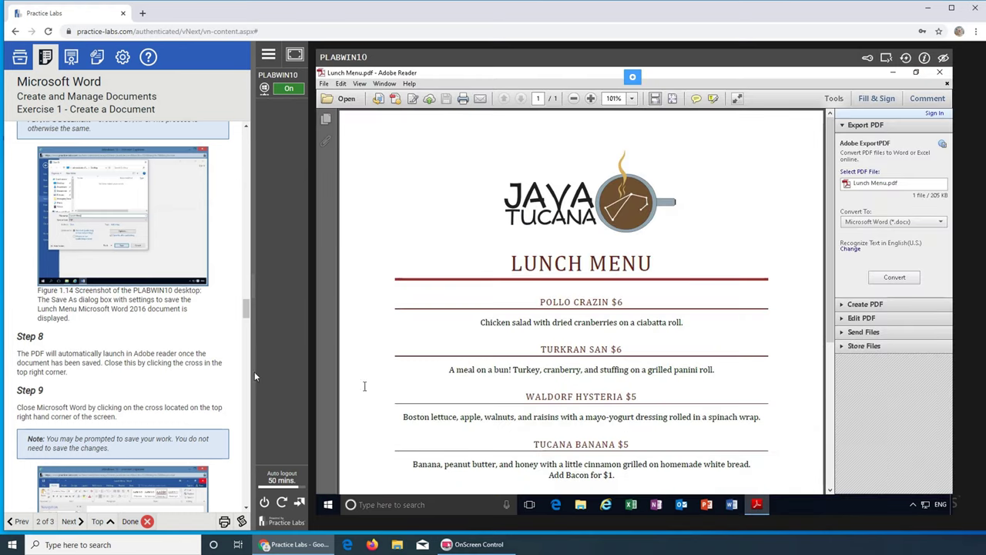
scroll(232, 370, "down", 3)
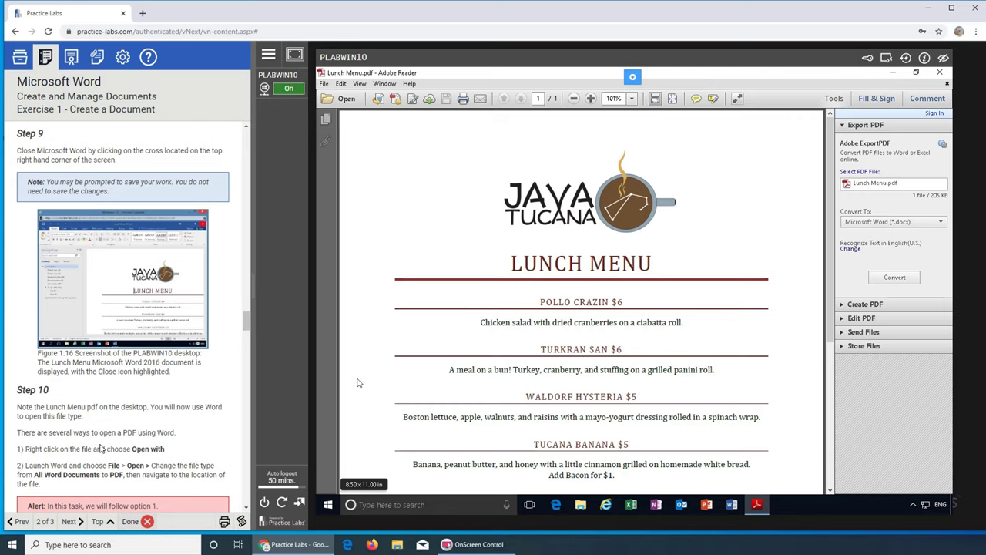
left_click(895, 73)
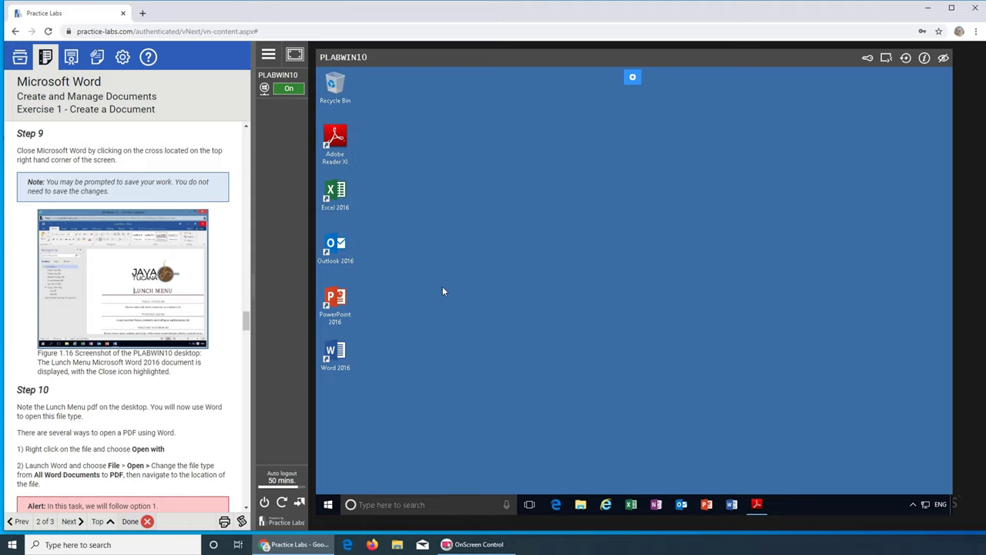
scroll(124, 308, "up", 5)
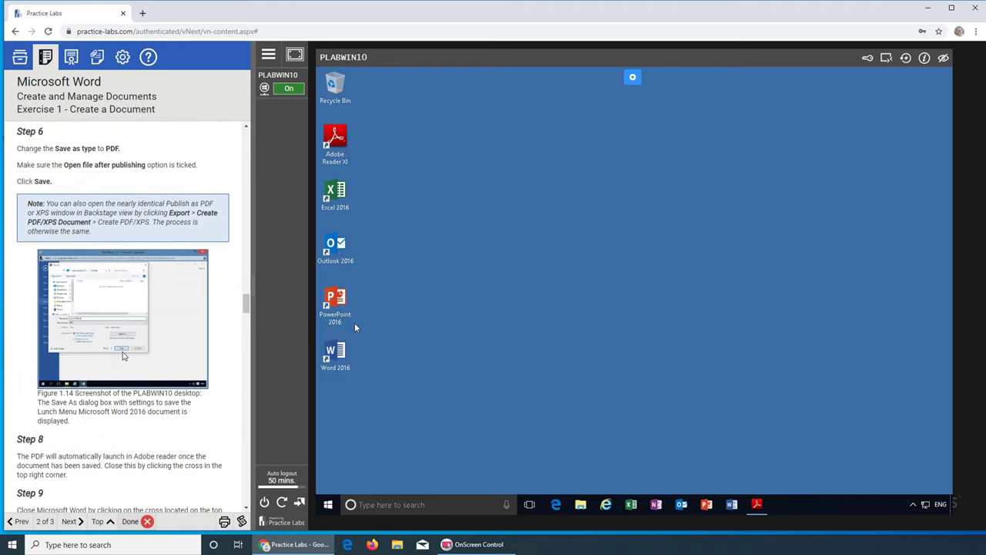
scroll(123, 356, "up", 3)
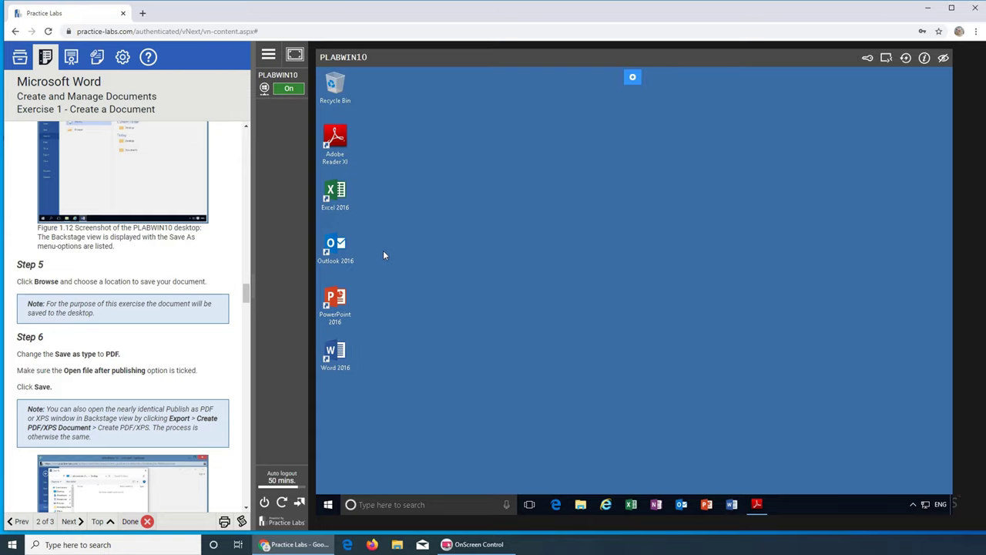
Navigate in File Explorer to Documents\Word 2016\Word 2016 Level 2 Student Data\Managing Documents.
left_click(580, 504)
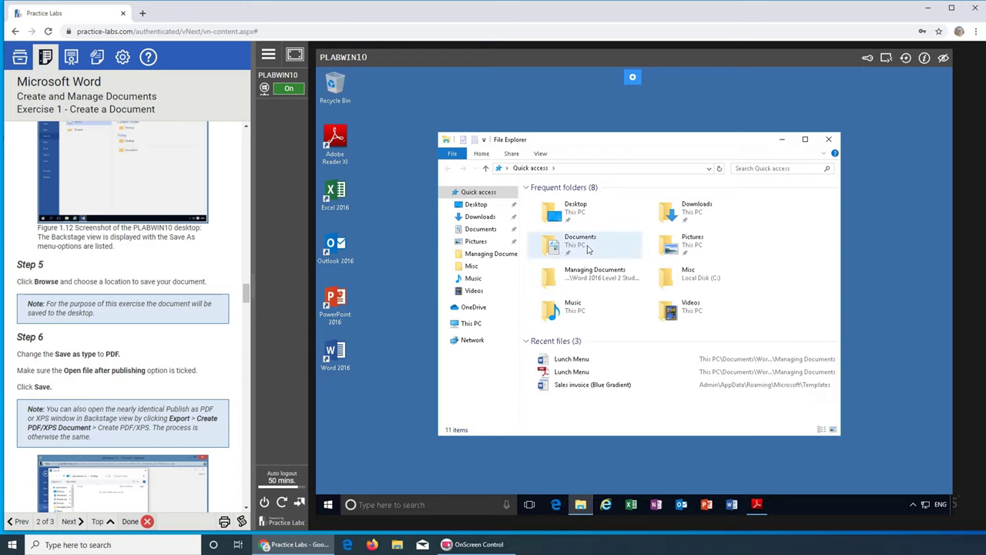
double_click(575, 243)
double_click(559, 253)
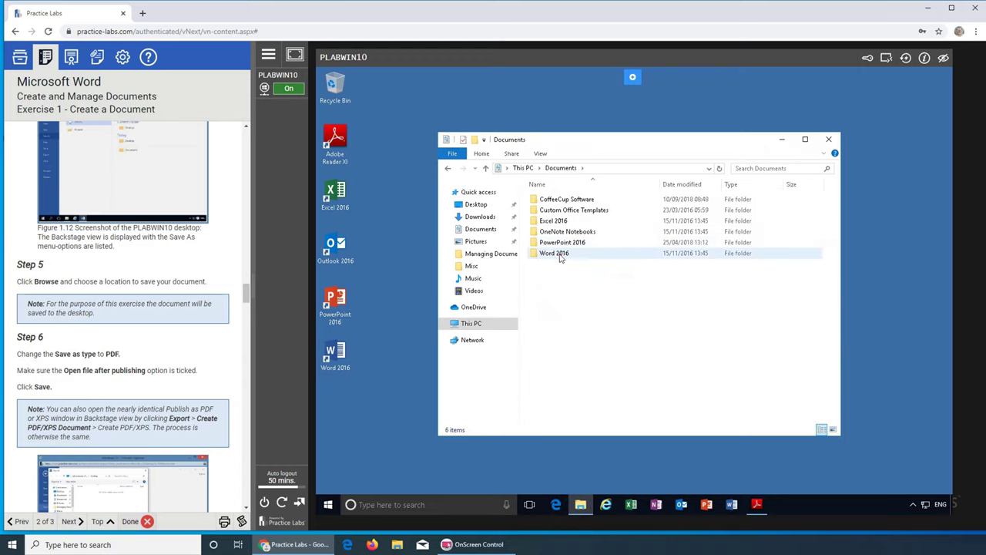
double_click(568, 210)
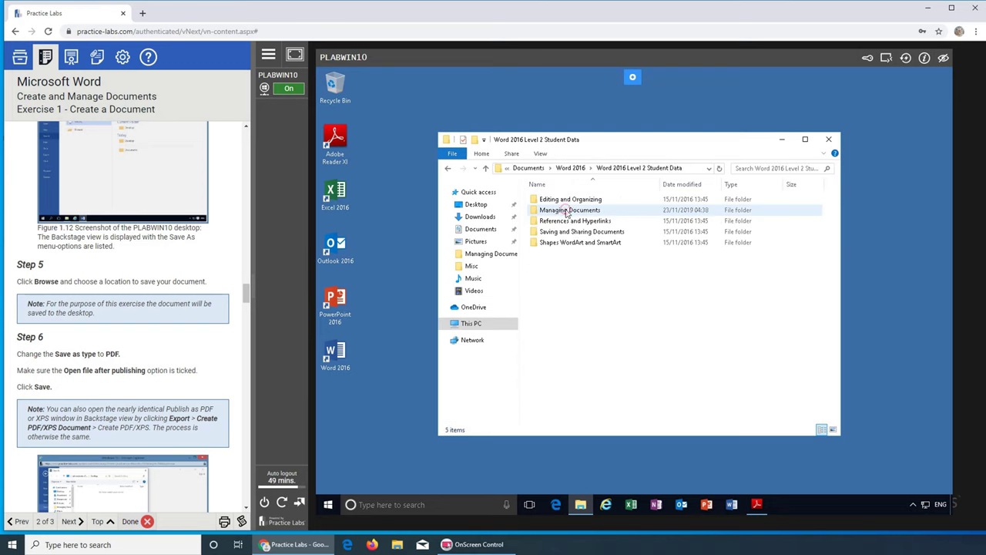
double_click(570, 210)
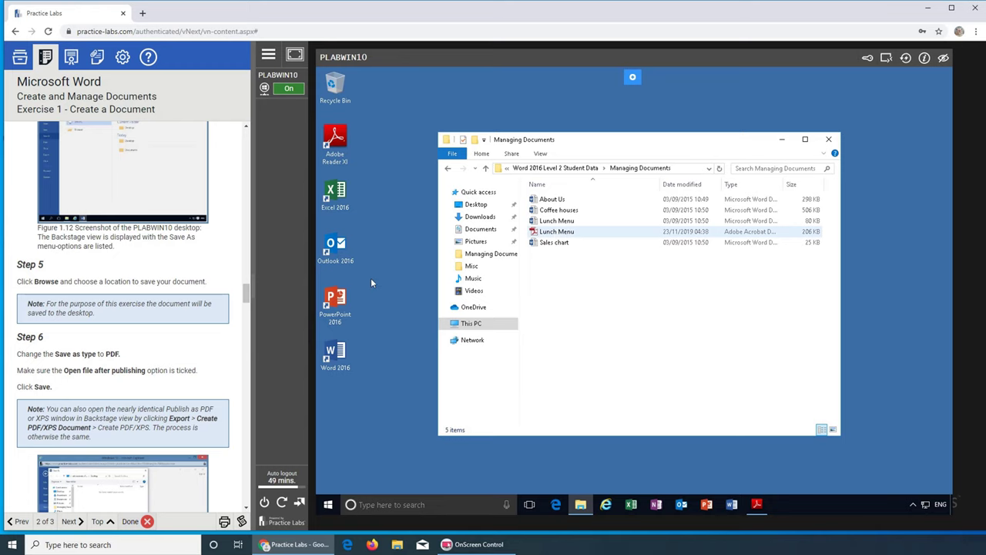
Bring Step 10 of the lab guide into view and examine the open options for the Lunch Menu PDF without choosing one.
scroll(185, 348, "down", 10)
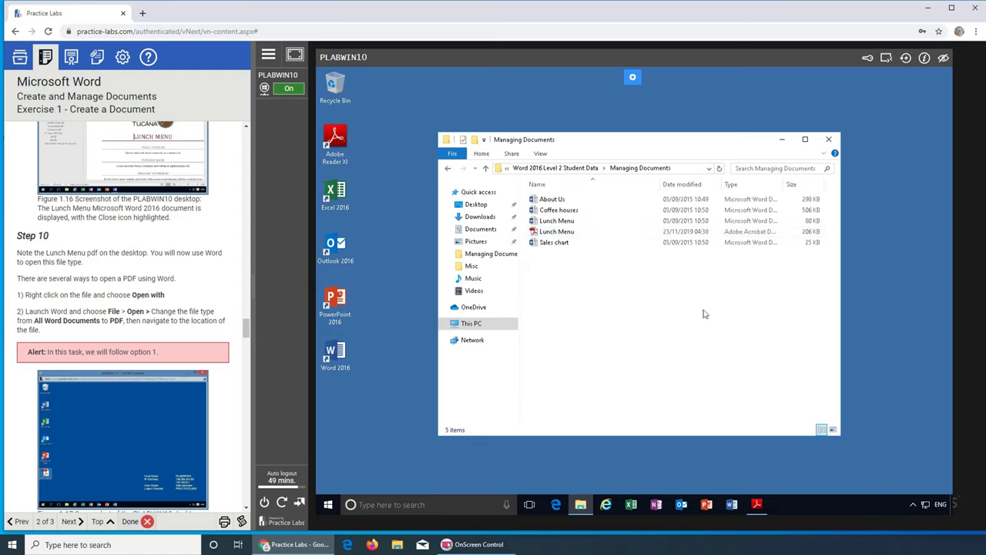
right_click(548, 234)
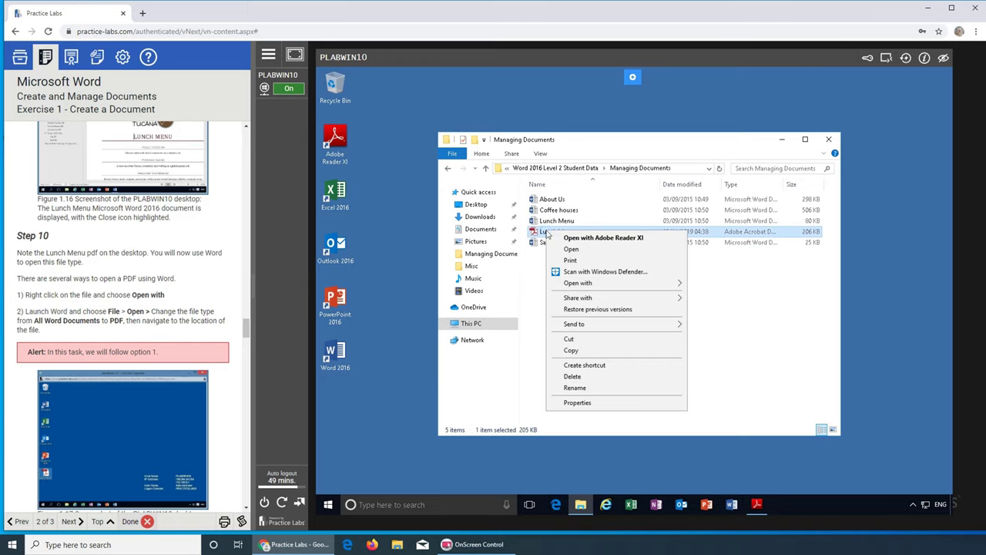
left_click(709, 300)
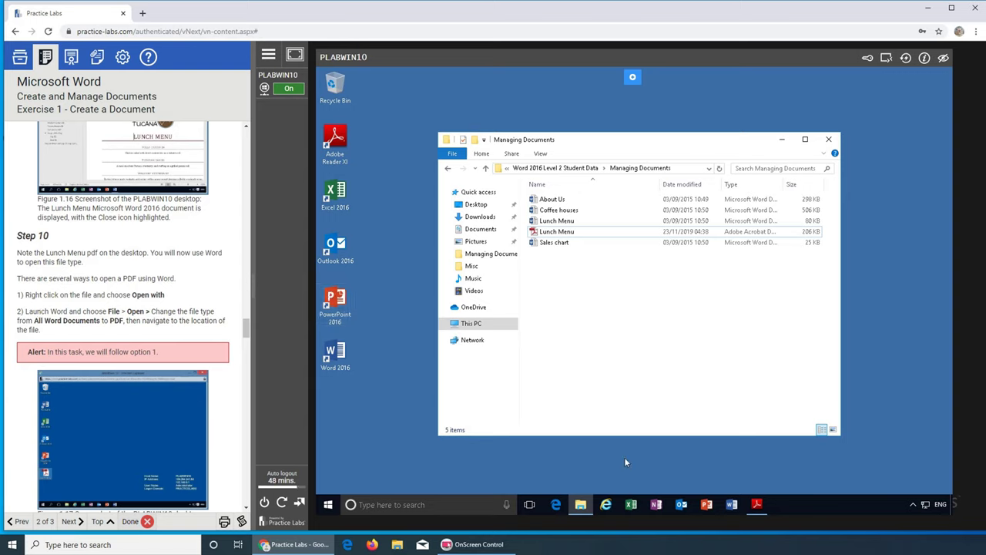
Launch Word and browse in the Open dialog to Documents\Word 2016\Word 2016 Level 2 Student Data\Managing Documents.
left_click(731, 505)
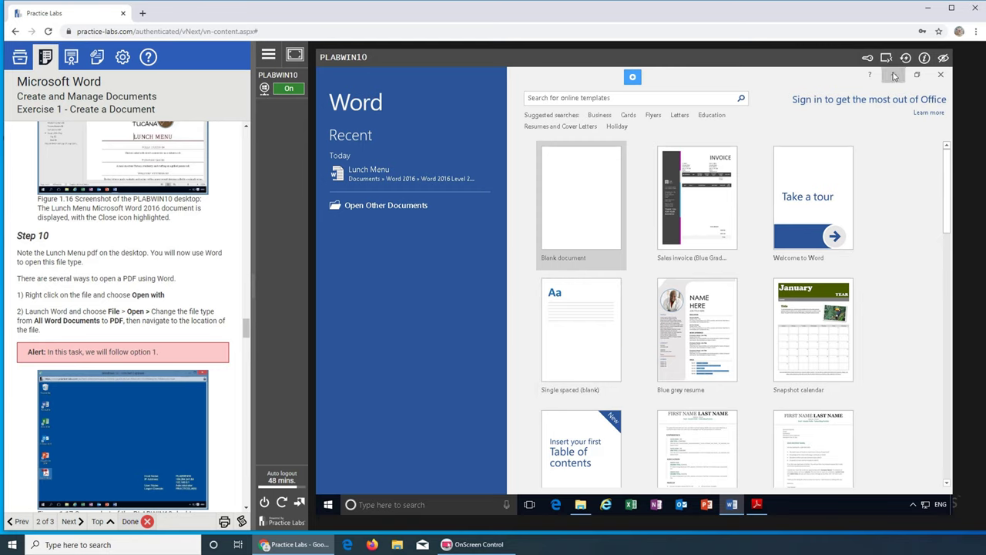
left_click(367, 206)
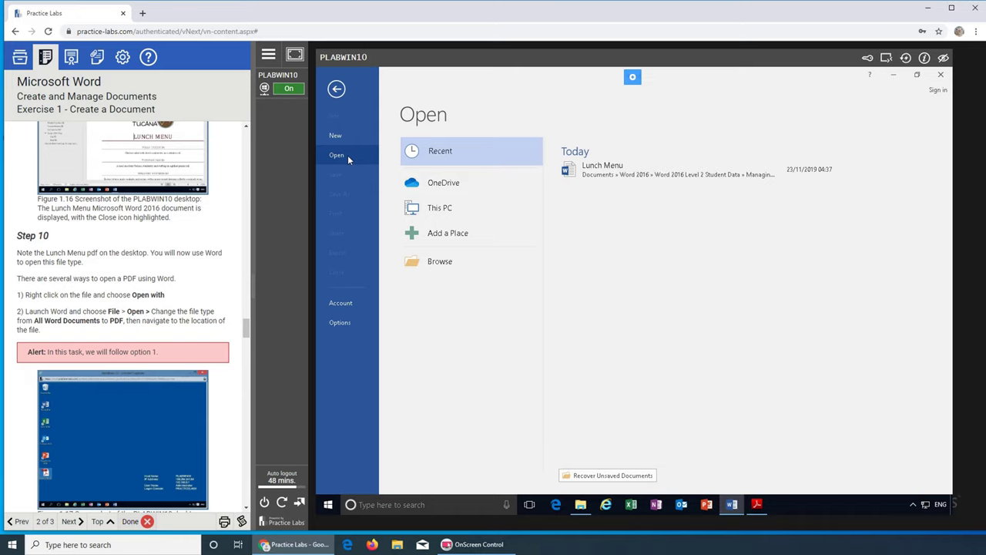
left_click(454, 263)
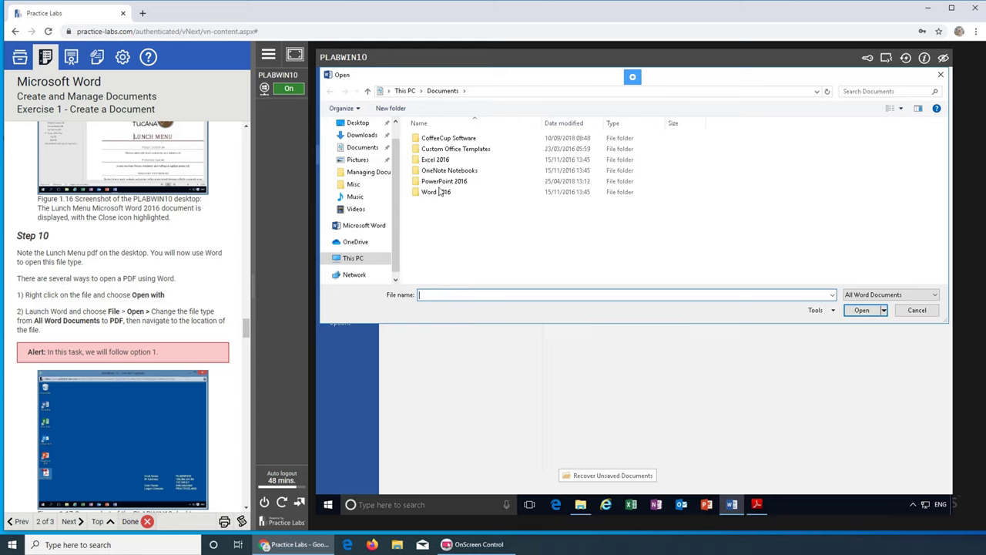
double_click(436, 193)
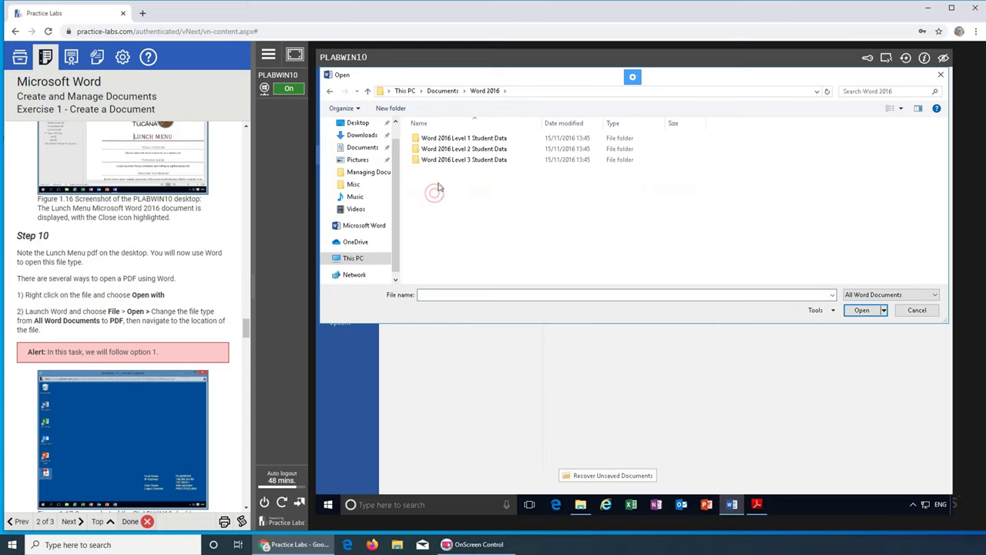
double_click(445, 150)
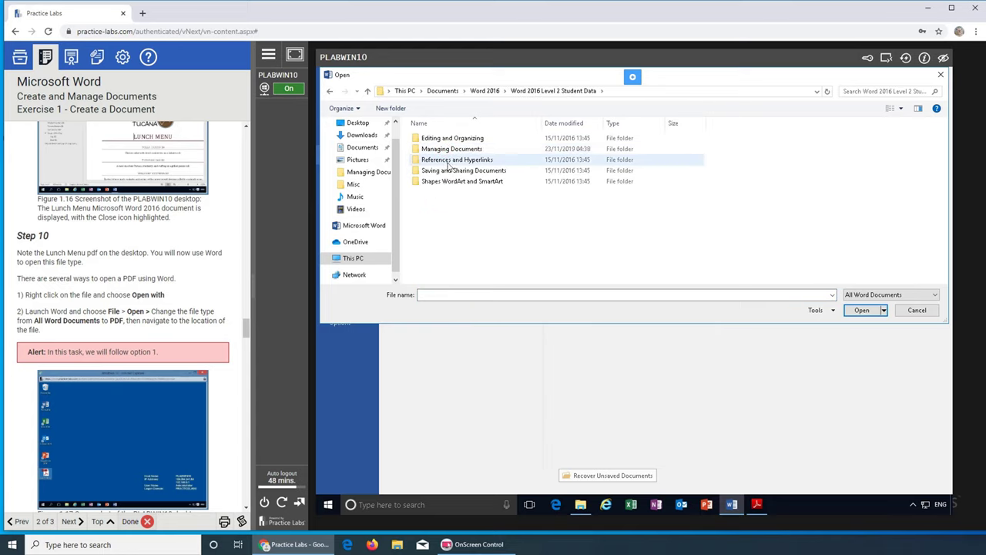
double_click(445, 151)
Open the Lunch Menu PDF with conversion to an editable Word document, and bring Step 11 of the lab guide into view.
double_click(433, 170)
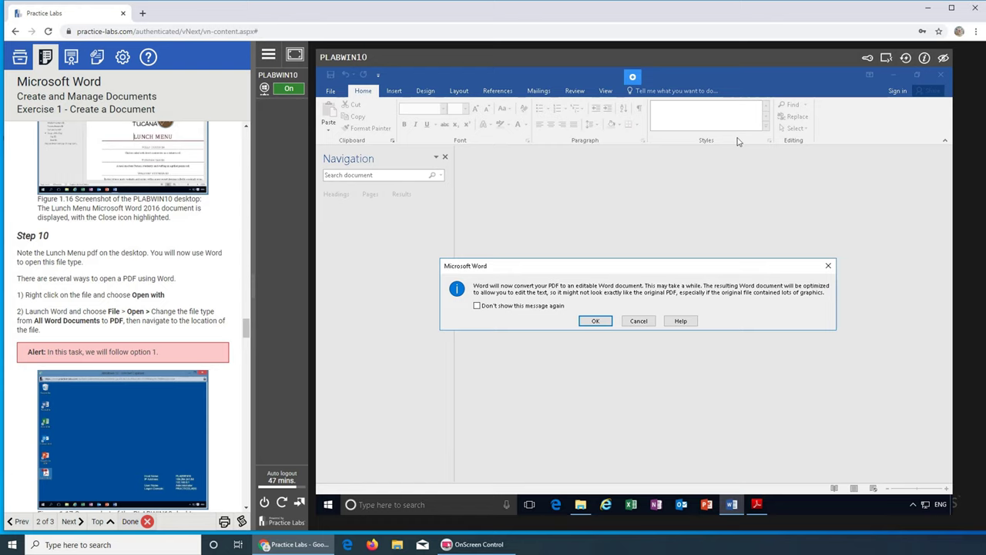
left_click(596, 321)
scroll(74, 372, "down", 3)
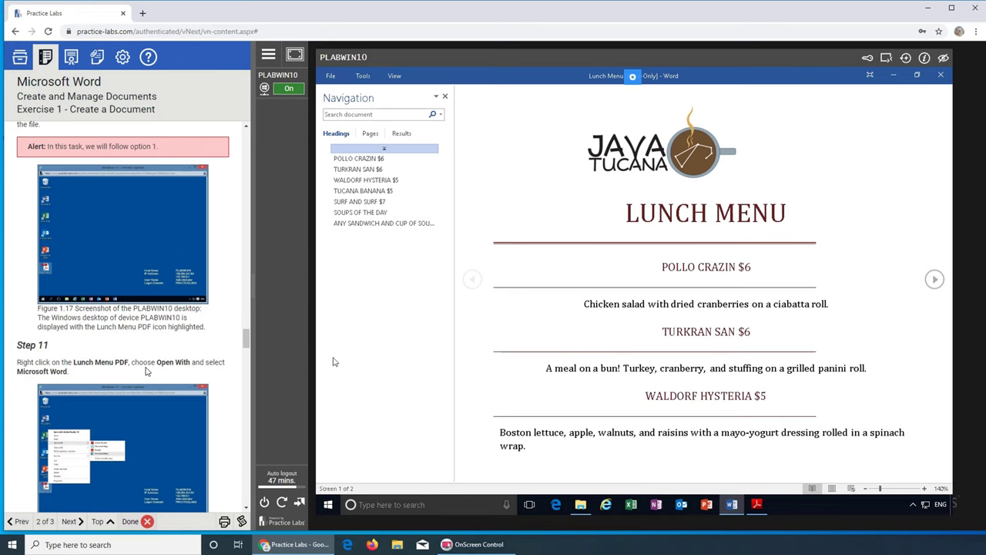
scroll(146, 371, "down", 2)
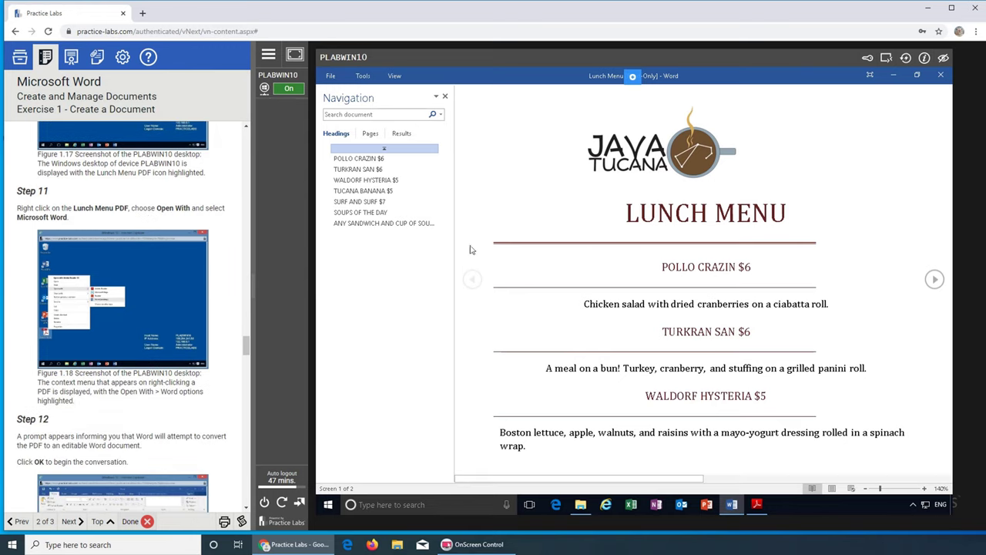
Minimise Word and open the Lunch Menu PDF from the Managing Documents folder in File Explorer with Word 2016.
left_click(896, 75)
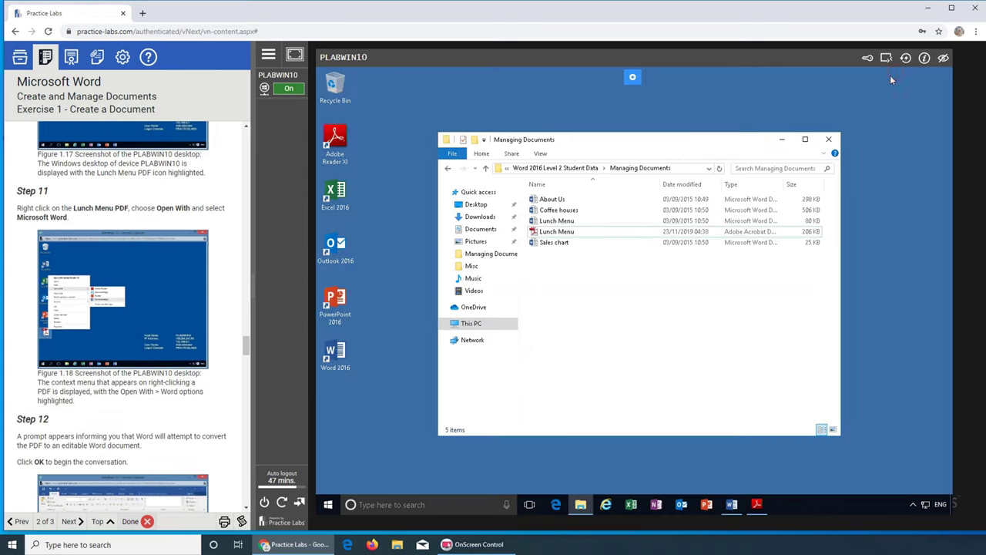
right_click(557, 233)
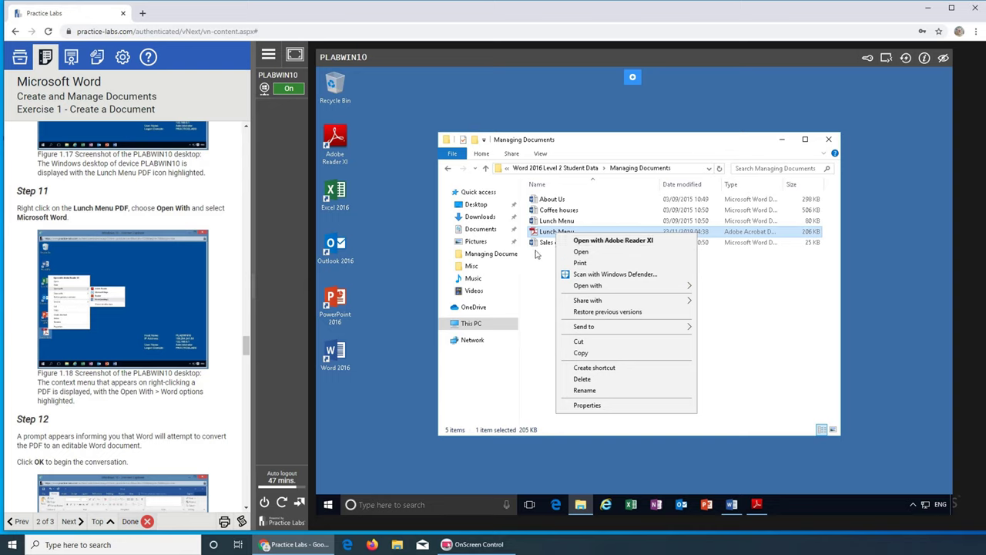
mouse_move(596, 289)
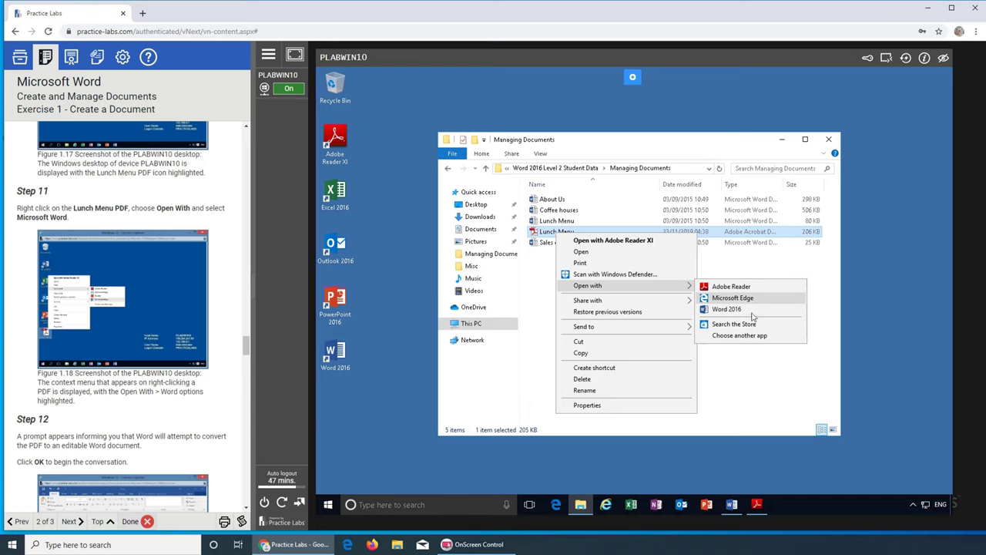
left_click(728, 309)
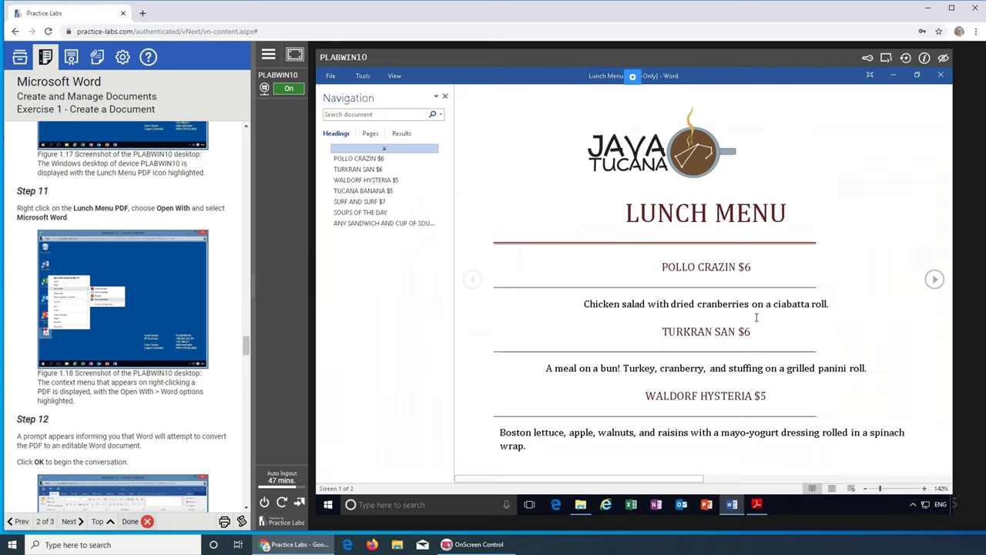
Minimise Word and review Steps 12 to 14 of the lab guide on converting and closing the PDF.
left_click(893, 75)
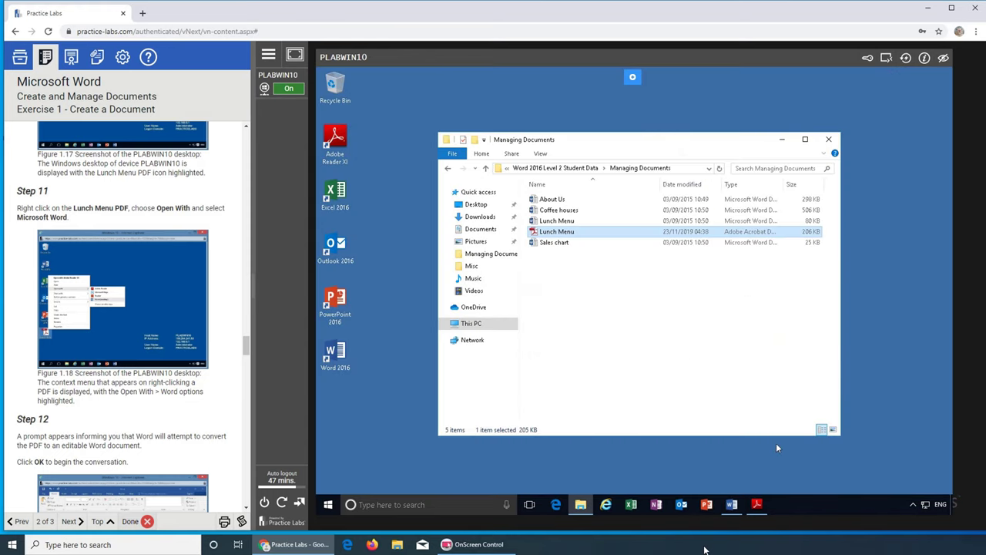
left_click(732, 505)
left_click(732, 505)
scroll(141, 368, "down", 2)
scroll(141, 368, "down", 1)
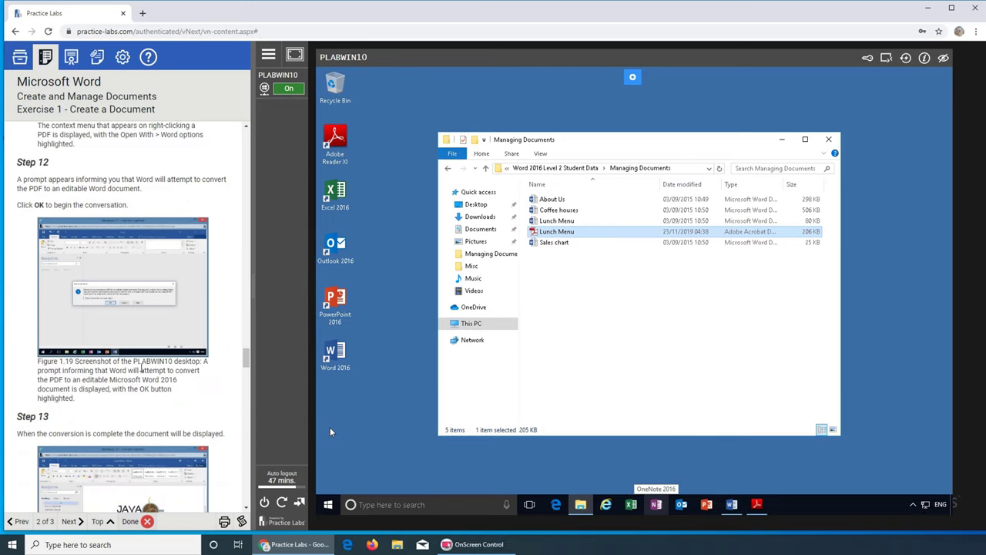
scroll(141, 368, "down", 1)
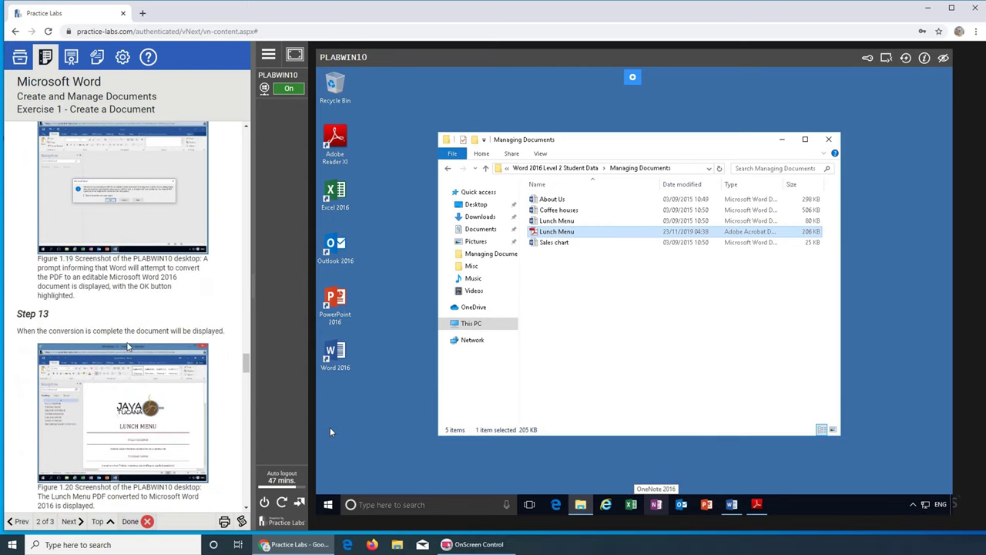
scroll(207, 342, "down", 2)
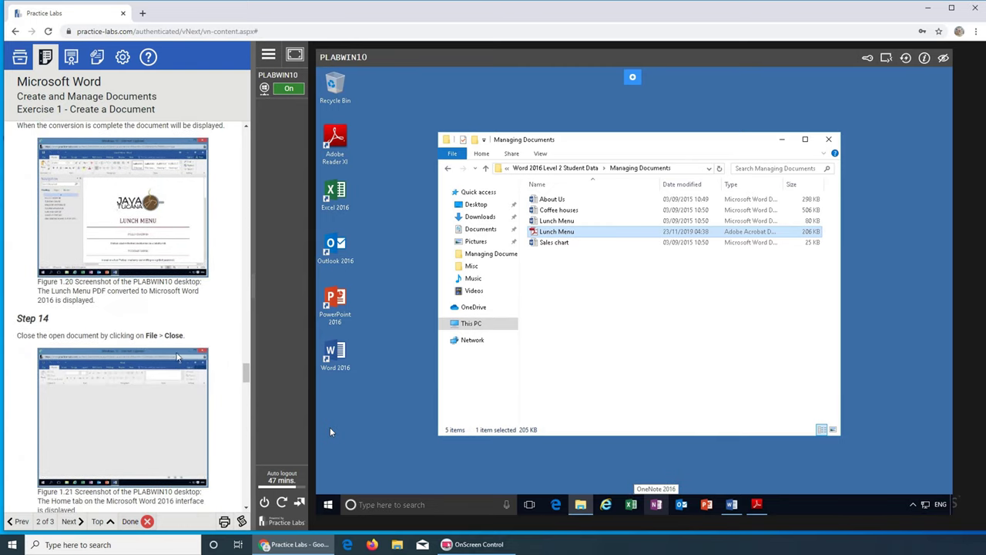
scroll(177, 375, "down", 1)
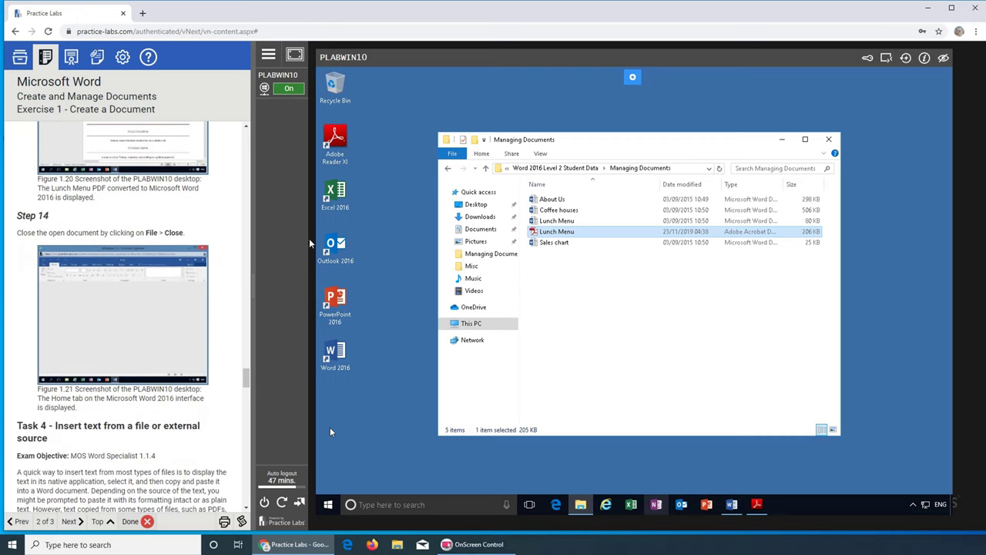
Close the Managing Documents folder window and read the Task 4 introduction and Step 1 in the lab guide.
left_click(455, 155)
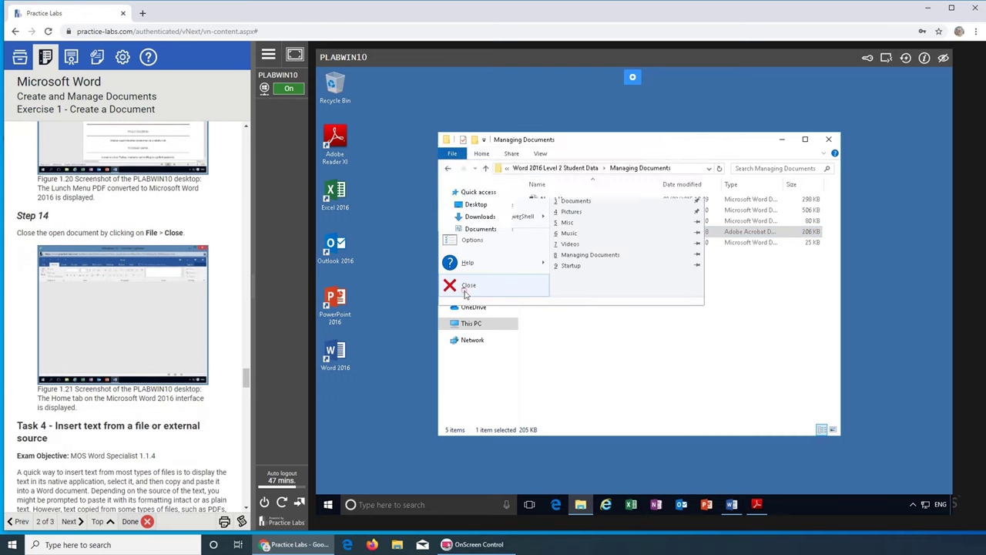
left_click(469, 285)
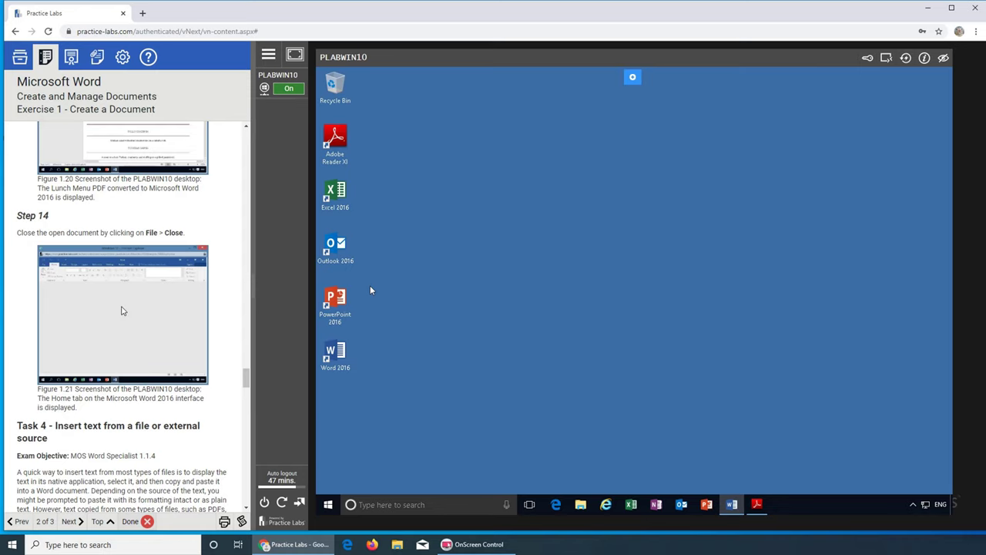
scroll(207, 246, "down", 2)
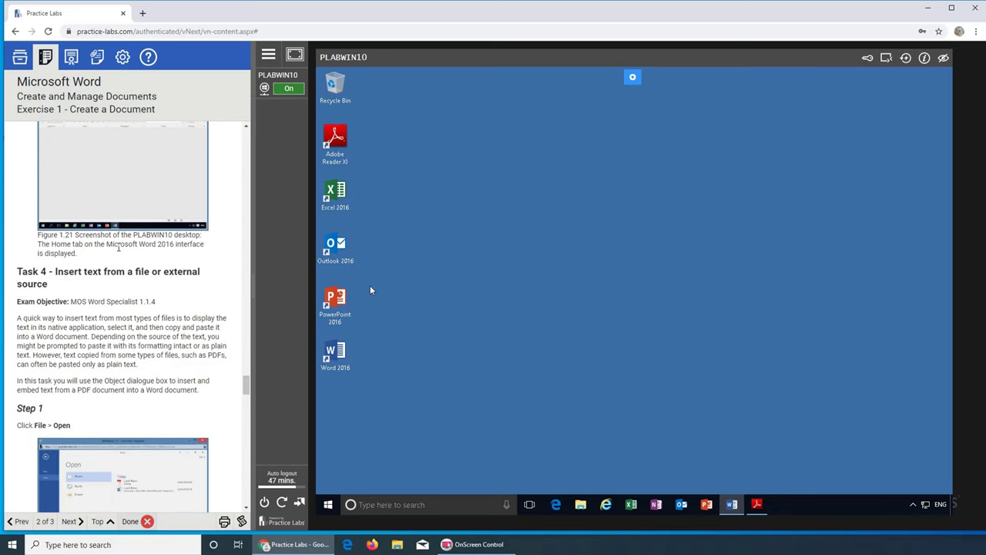
scroll(140, 287, "down", 2)
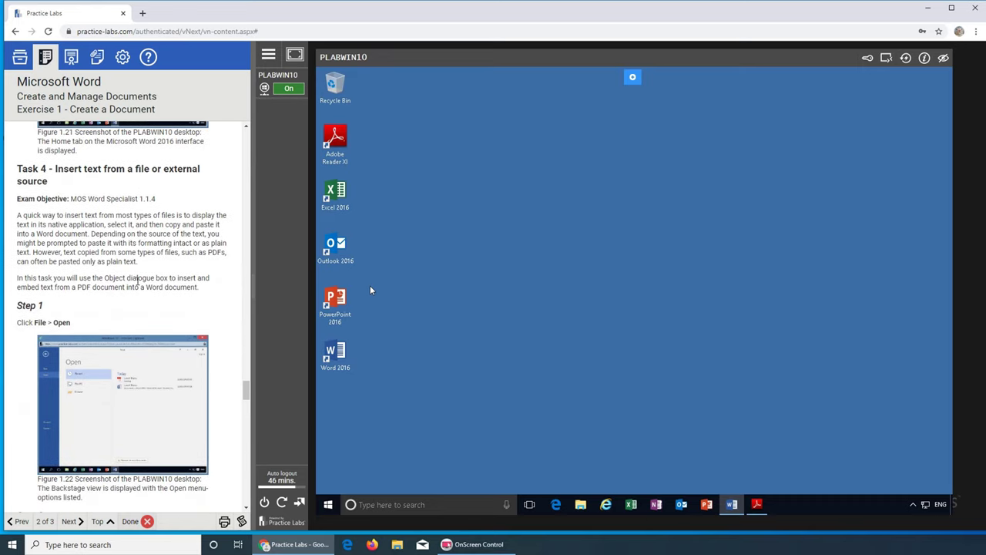
scroll(137, 282, "down", 1)
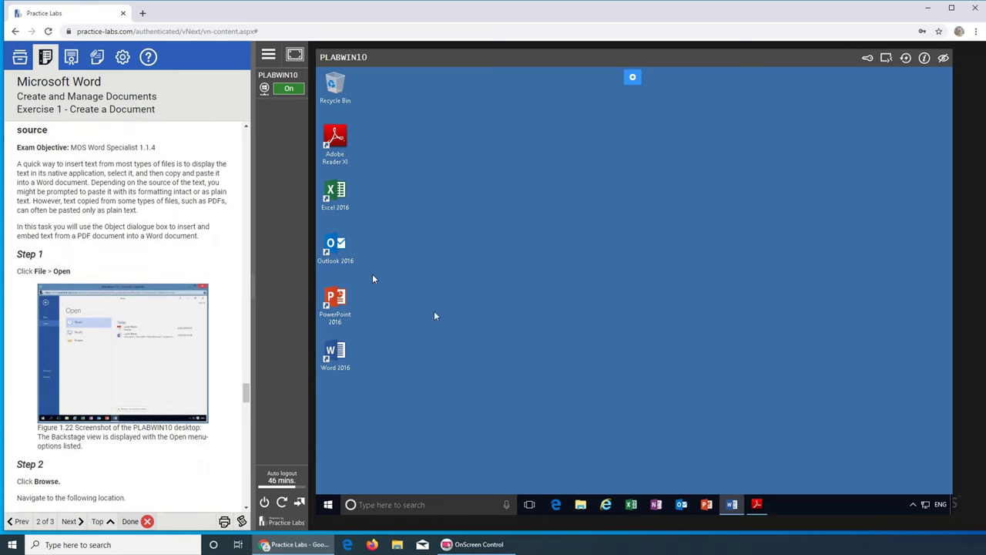
Restore the converted Lunch Menu document in Word and close its Navigation pane.
left_click(733, 506)
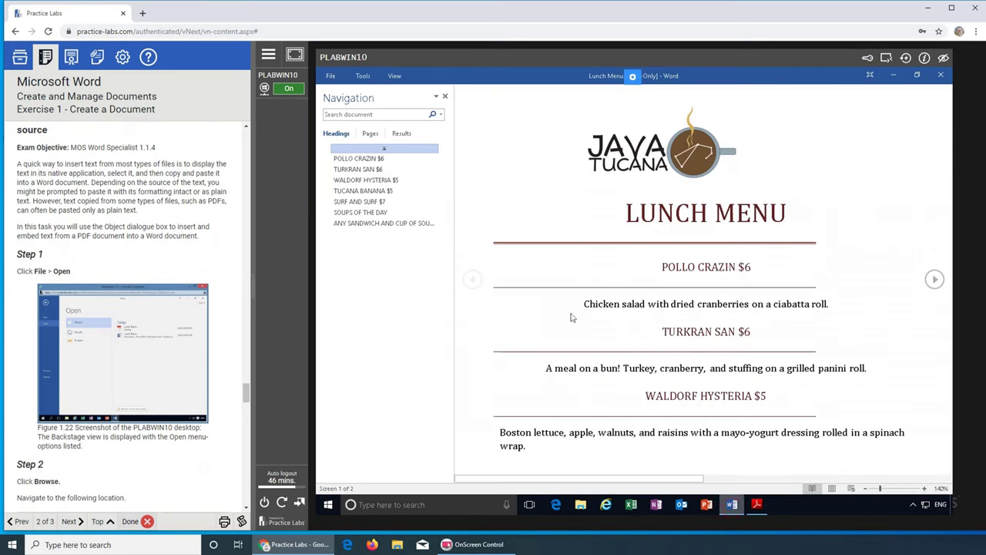
left_click(444, 95)
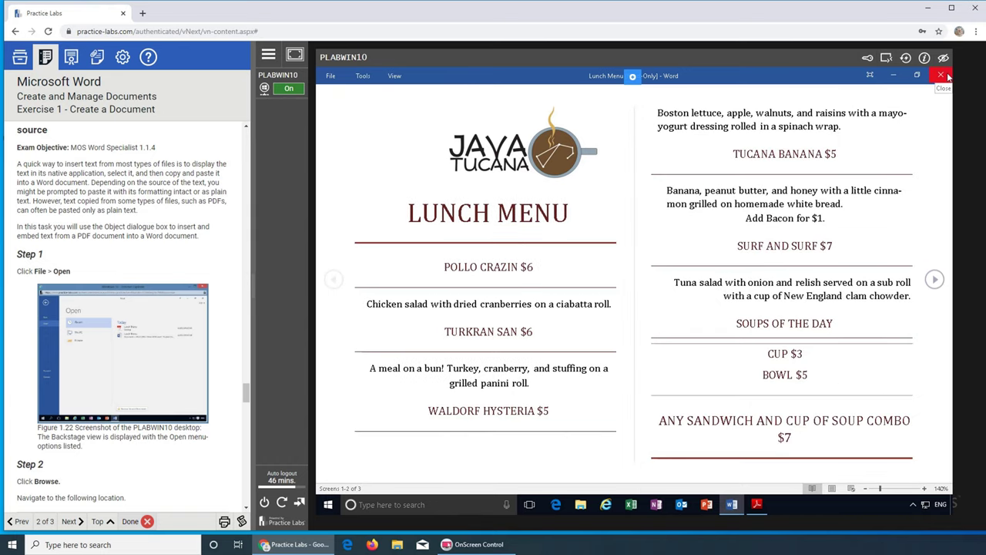
Consult Steps 2 and 3 of the lab guide and open the Coffee houses document from the Managing Documents folder.
left_click(331, 77)
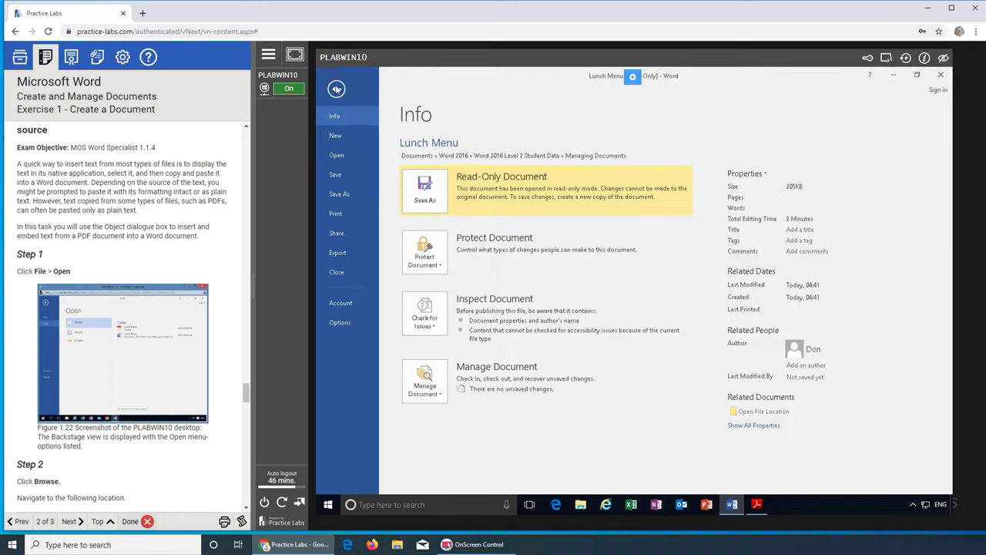
left_click(347, 158)
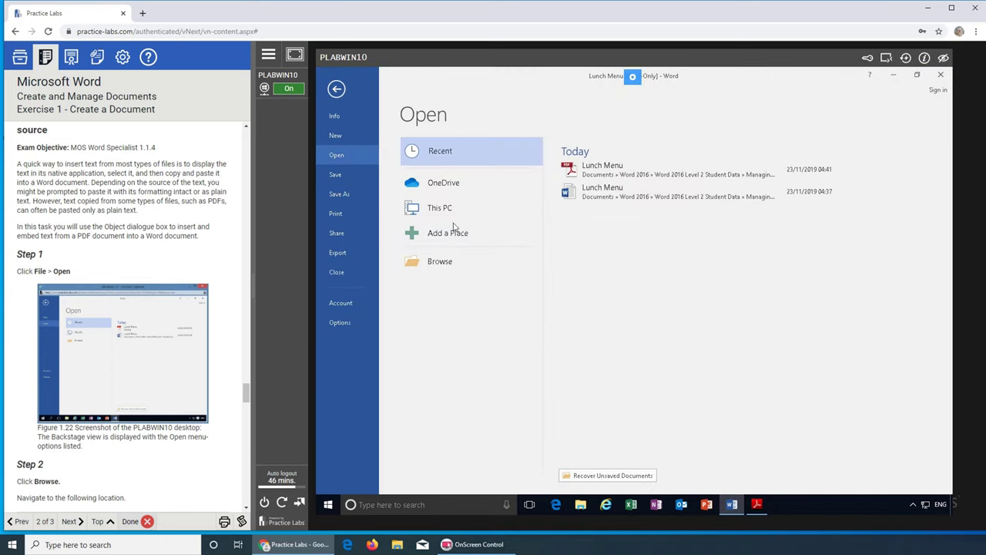
scroll(160, 295, "down", 1)
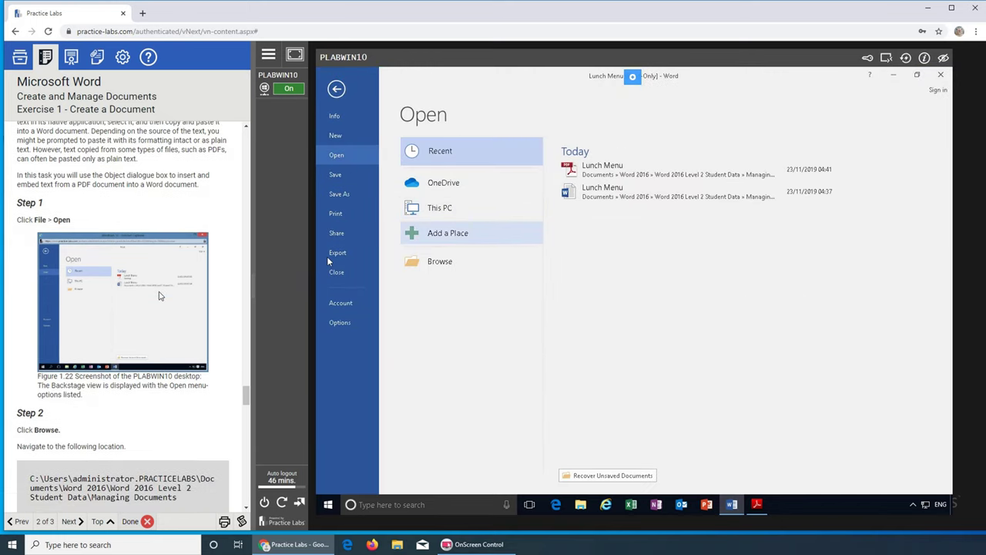
scroll(160, 296, "down", 3)
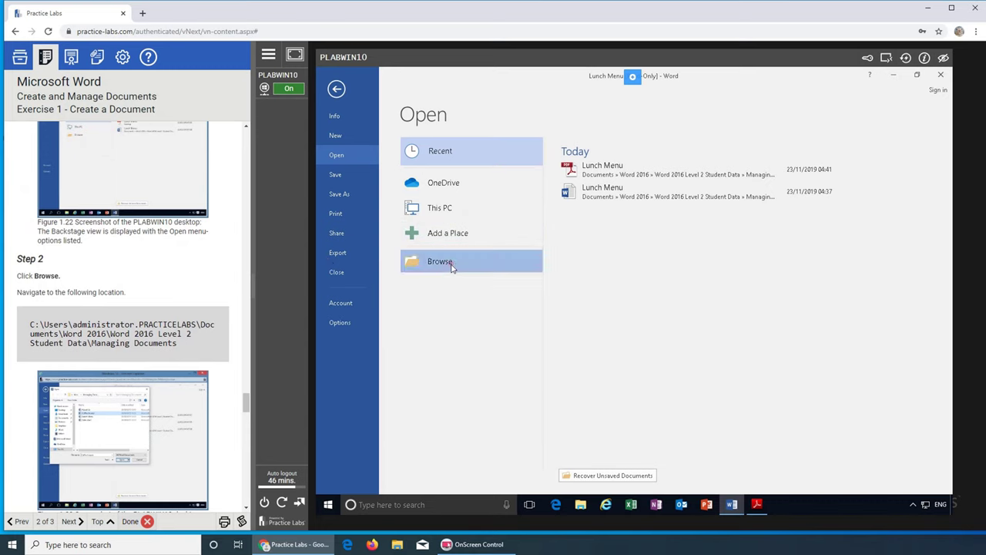
left_click(440, 262)
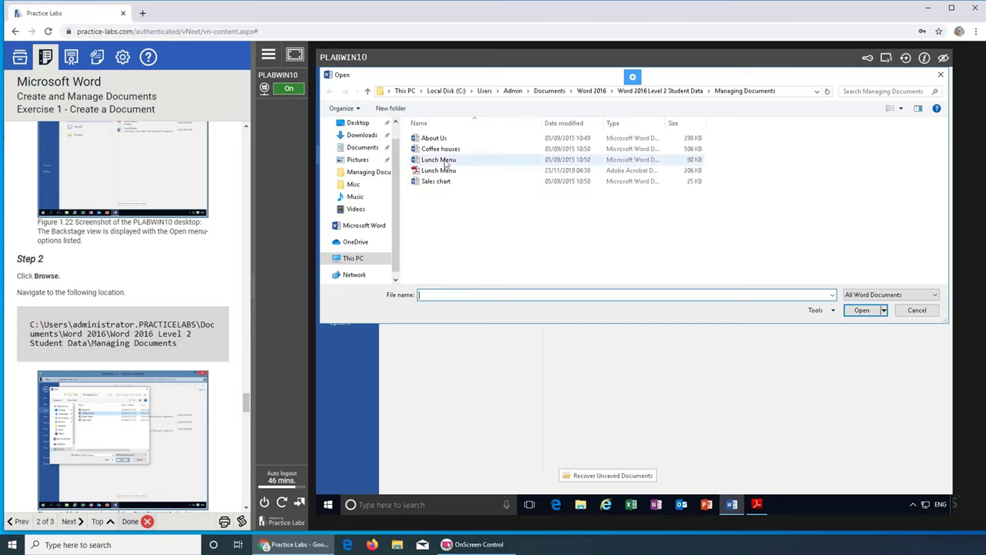
scroll(222, 318, "down", 1)
scroll(223, 319, "down", 6)
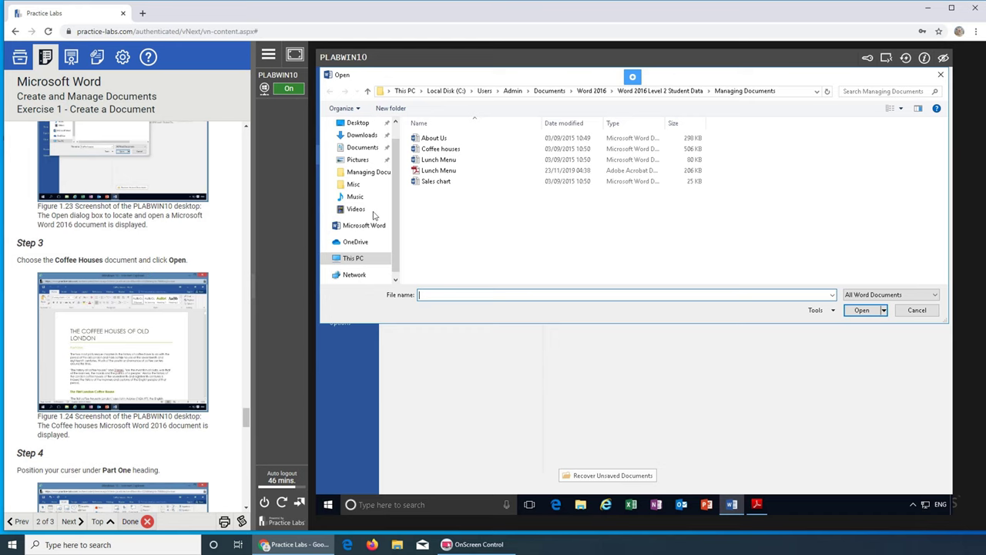
double_click(454, 149)
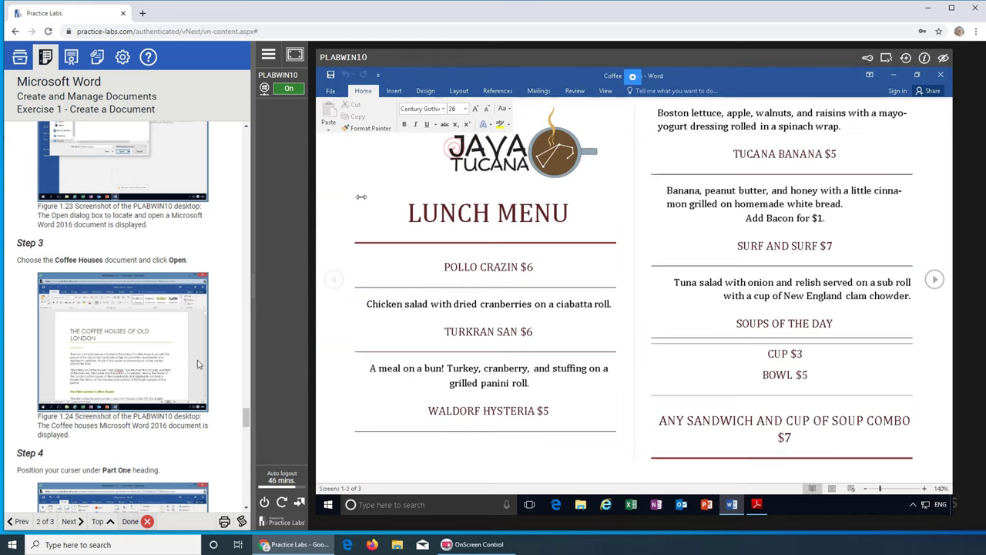
Place the cursor in the first paragraph under the Part One heading and bring the lab guide's Object insertion instructions into view.
scroll(195, 368, "down", 2)
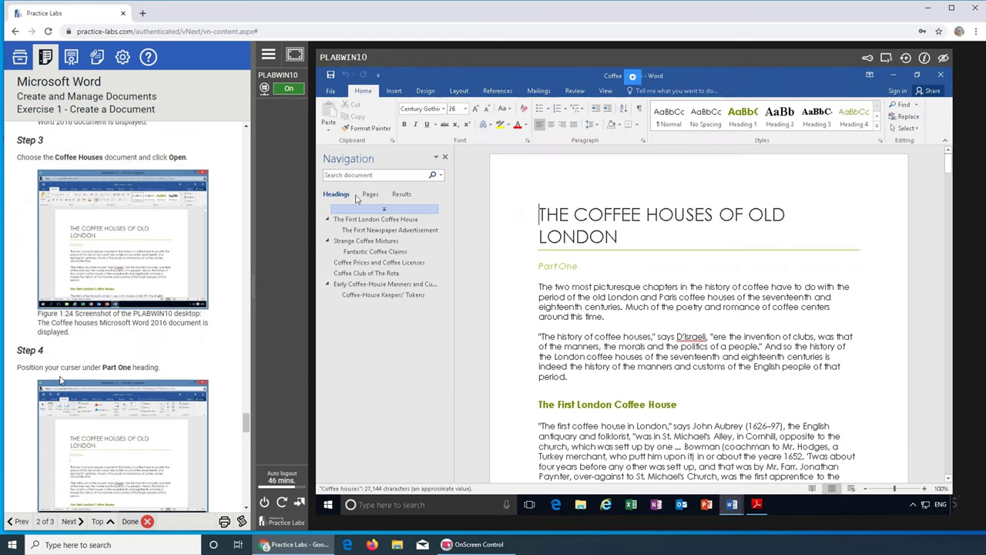
left_click(585, 266)
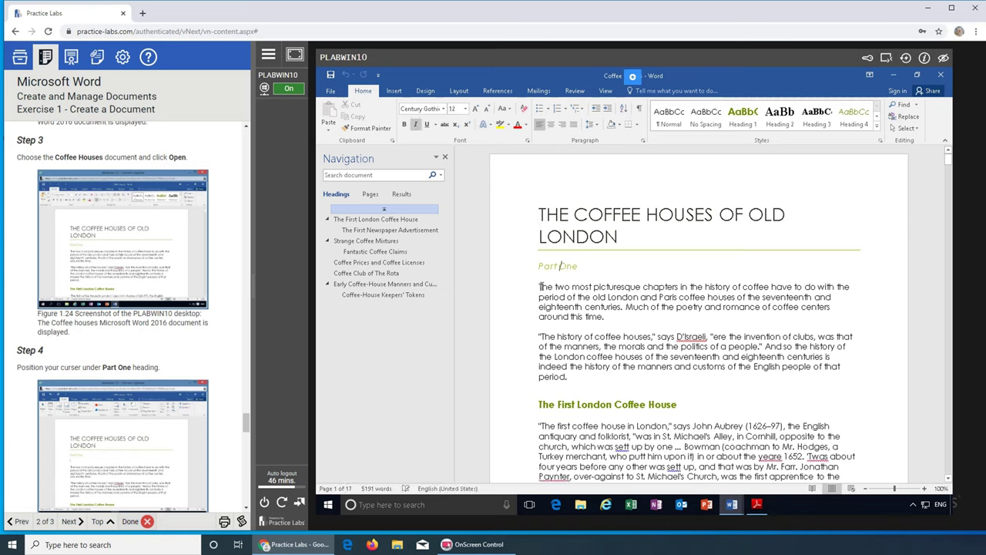
left_click(557, 287)
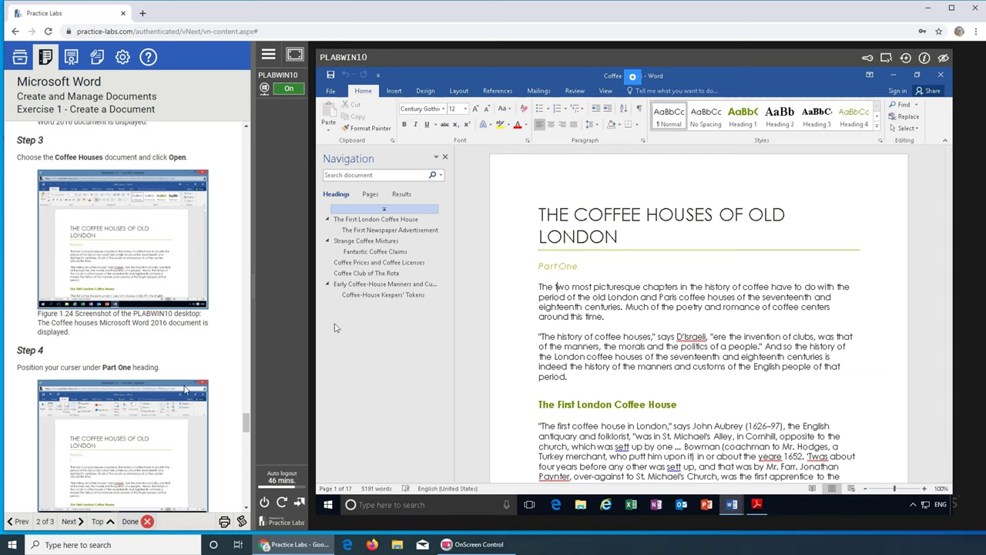
scroll(176, 379, "down", 2)
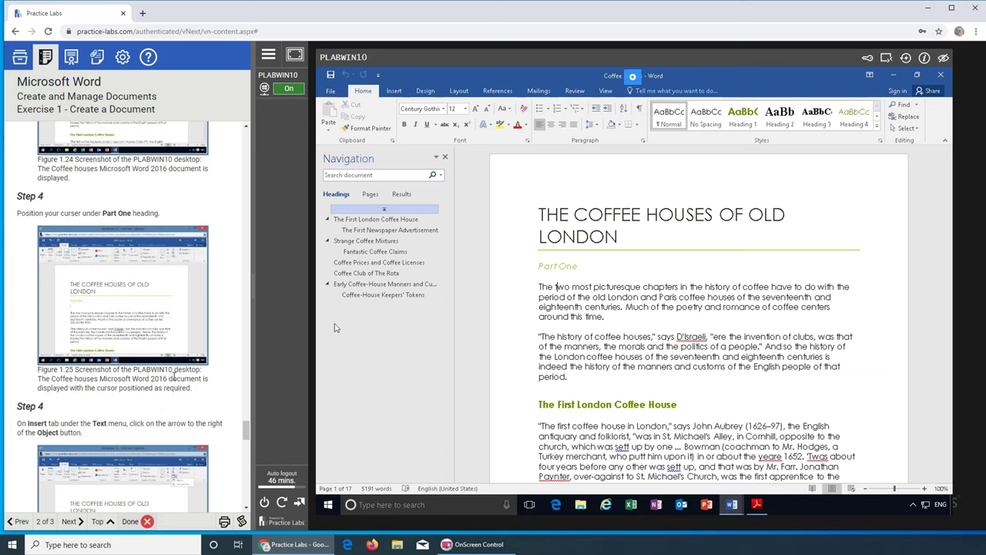
Add a blank line directly under the Part One heading, following the lab guide's instructions for cursor placement.
scroll(174, 378, "down", 2)
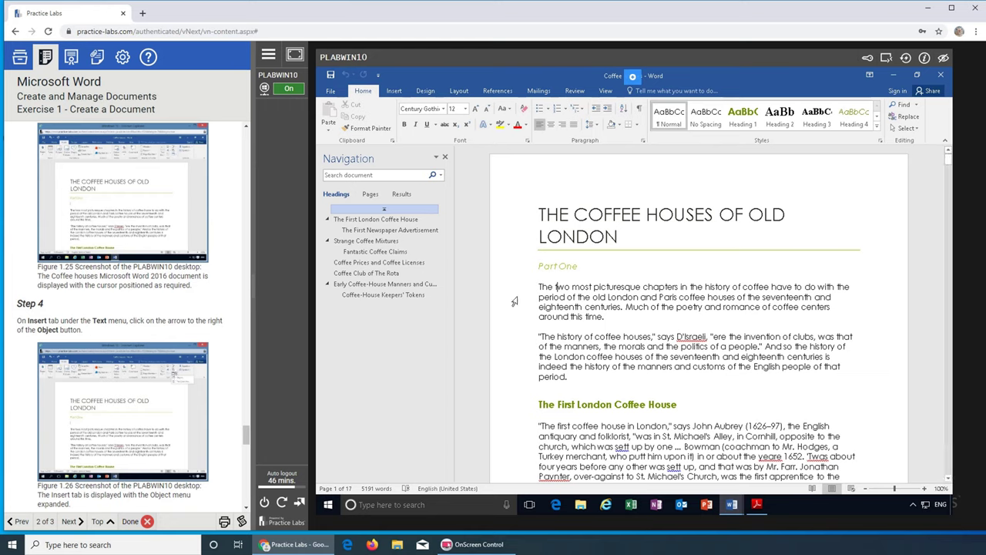
left_click(598, 263)
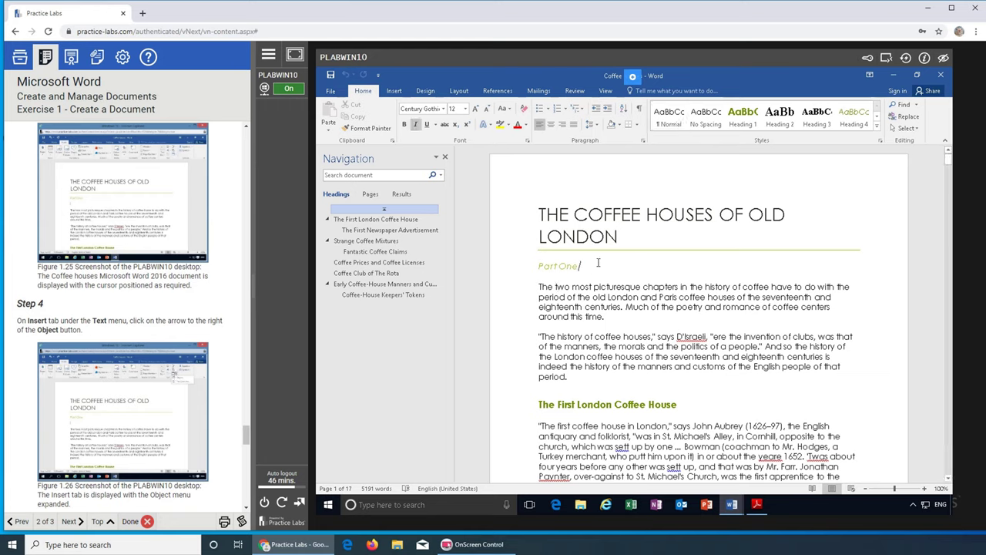
key("Return")
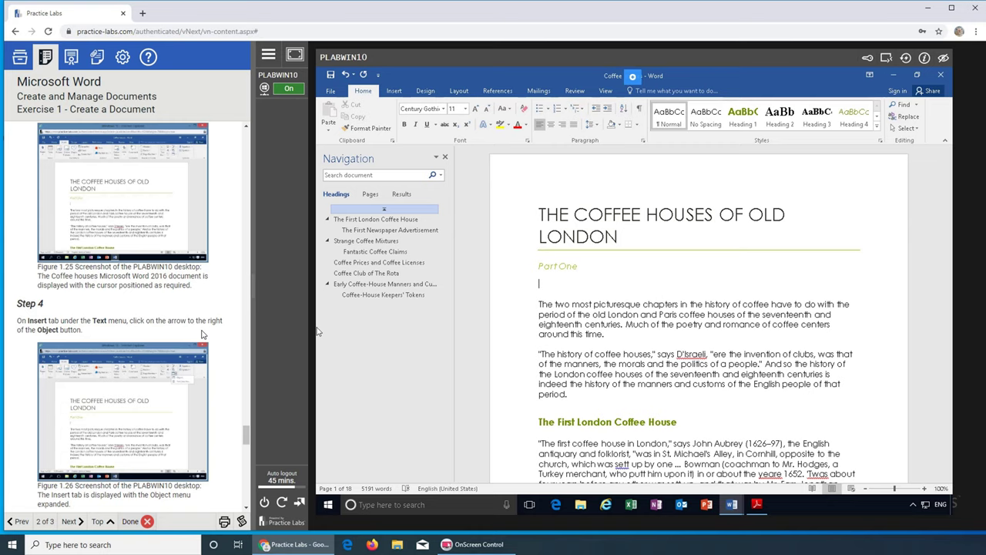
scroll(202, 333, "down", 1)
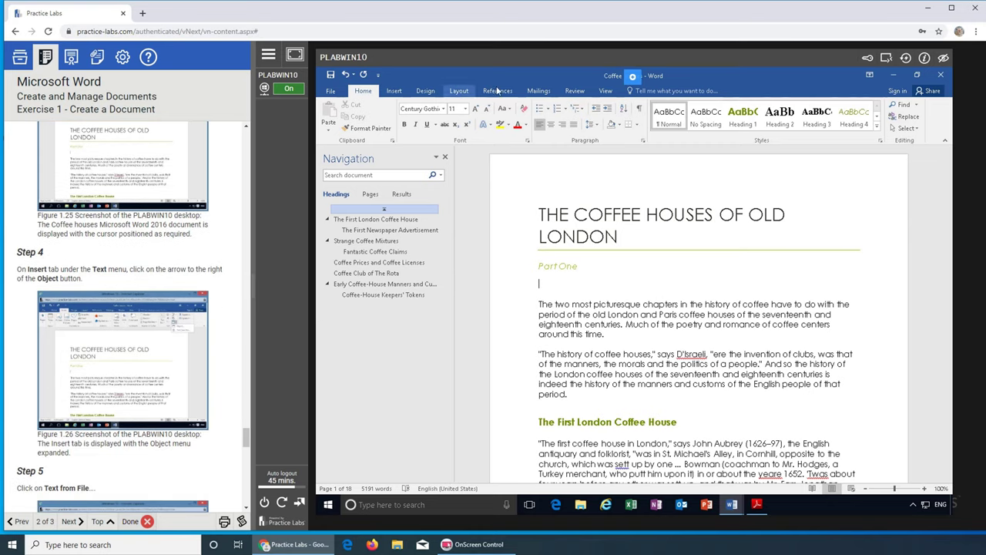
left_click(394, 91)
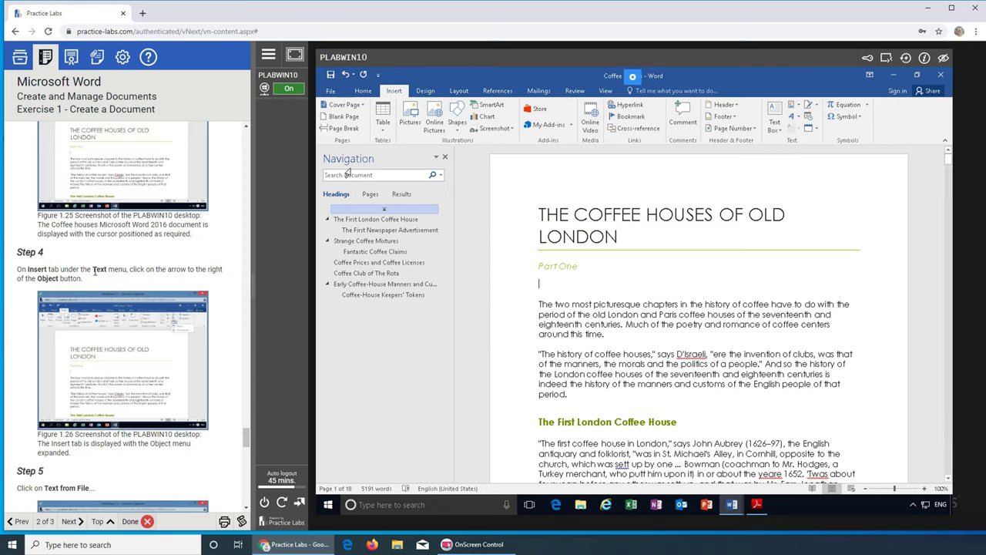
left_click(330, 91)
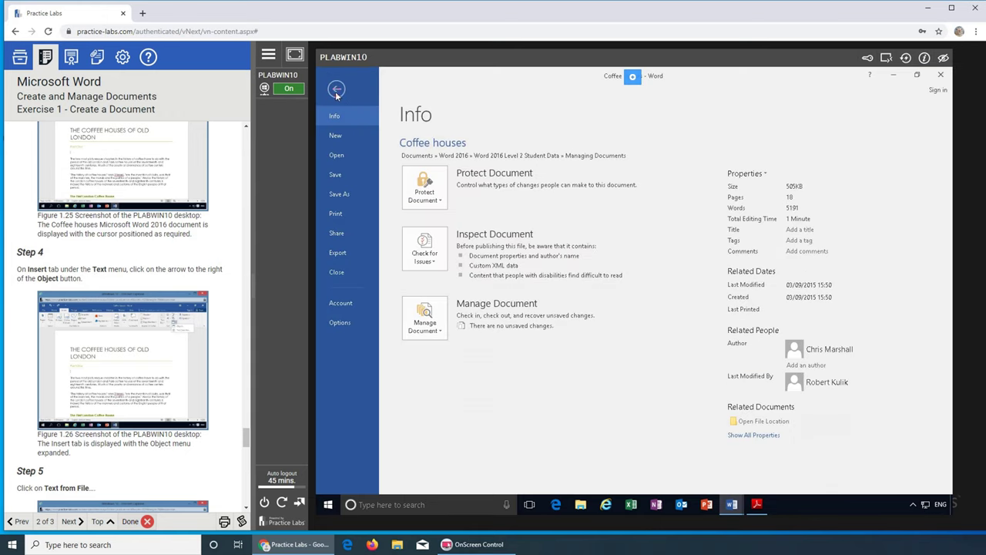
left_click(337, 90)
left_click(364, 91)
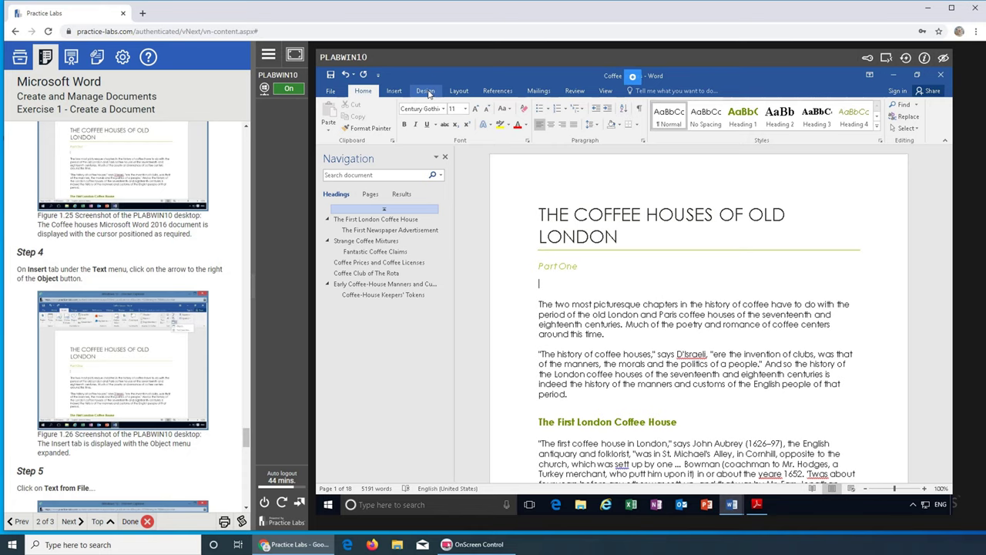
Insert the text of the Lunch Menu PDF from the Managing Documents folder at the cursor, accepting the conversion to editable Word content.
left_click(391, 92)
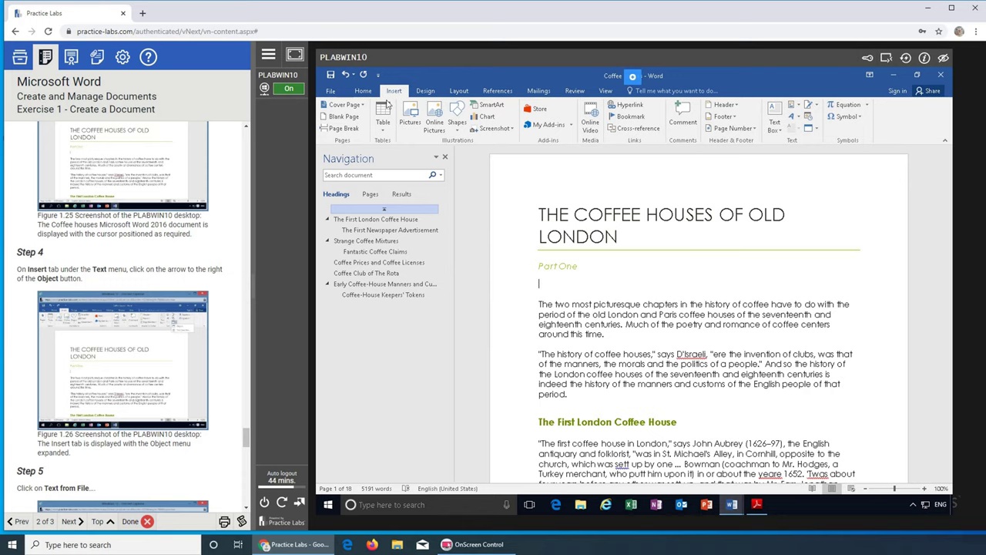
left_click(817, 132)
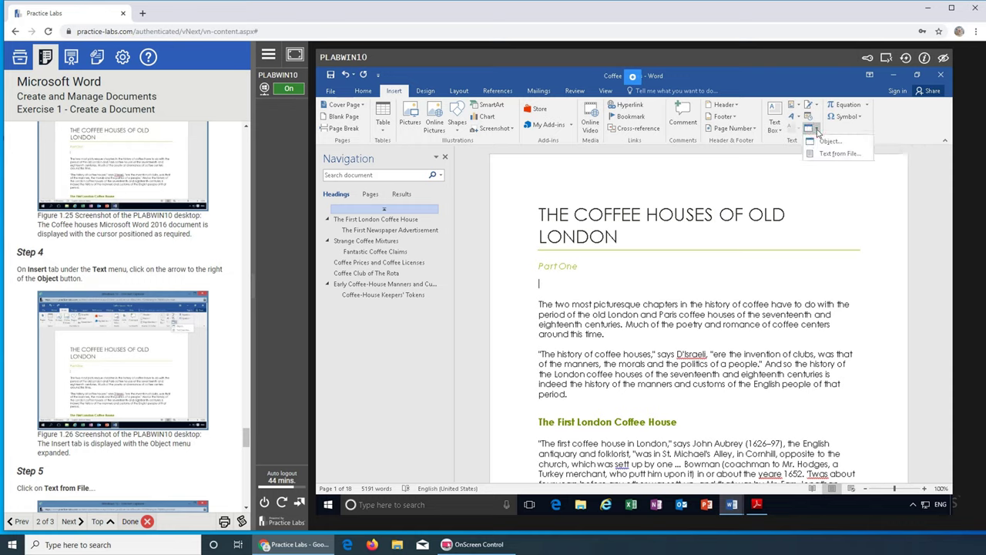
left_click(836, 154)
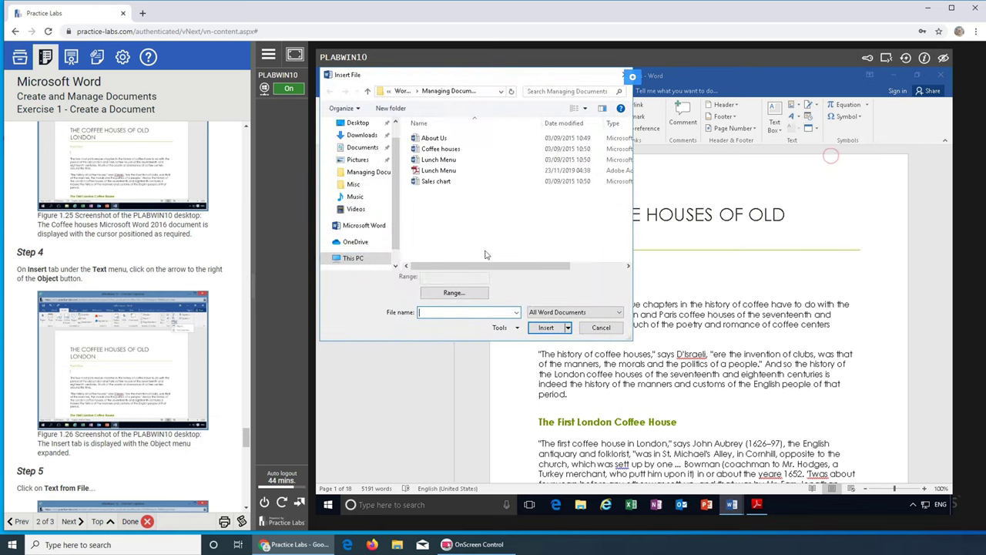
scroll(116, 305, "down", 10)
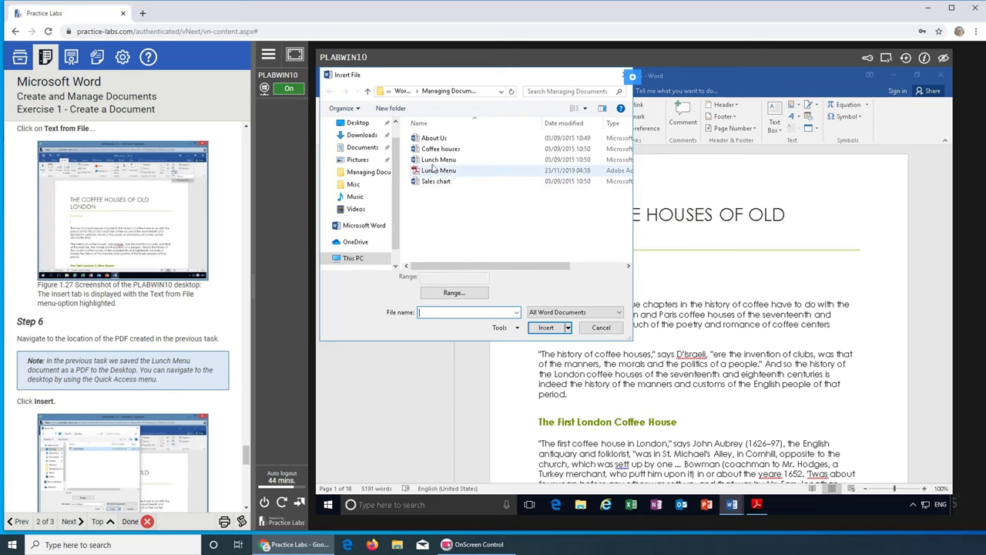
scroll(114, 288, "down", 1)
scroll(114, 288, "down", 4)
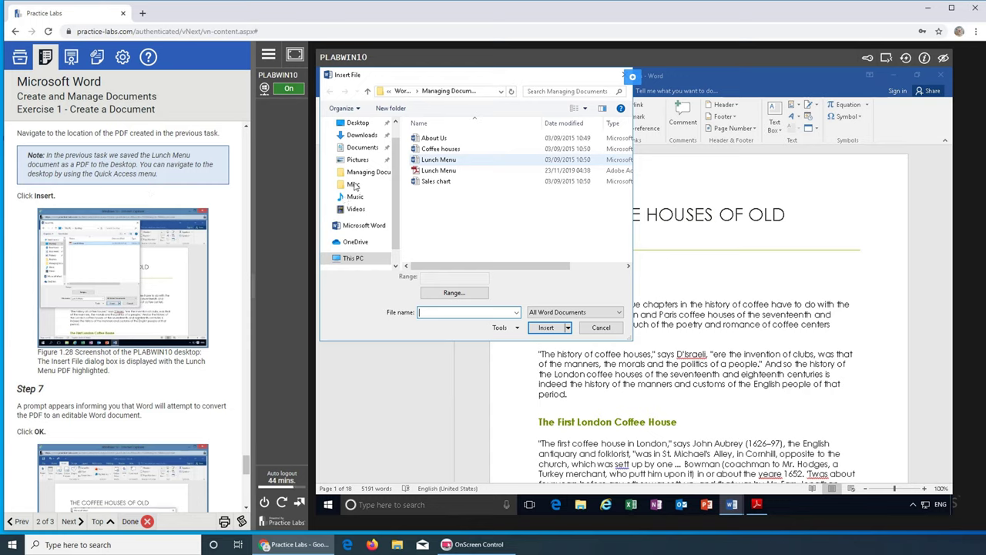
double_click(447, 171)
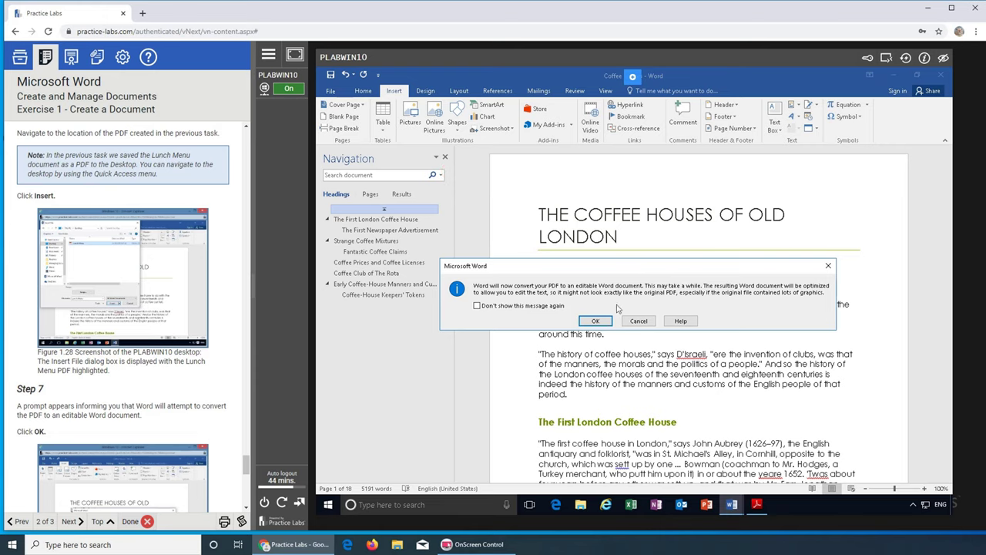
left_click(603, 324)
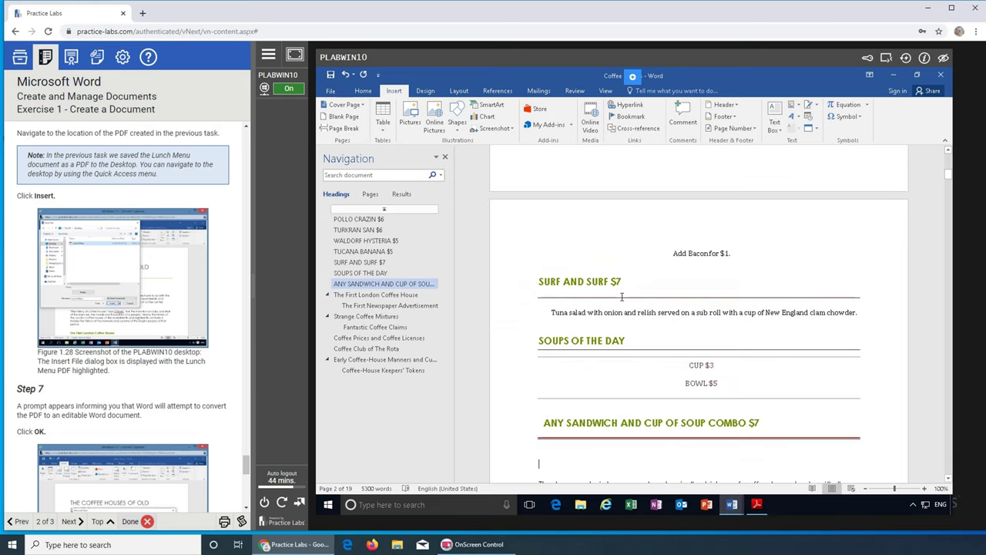
Review the inserted Lunch Menu content in the Coffee houses document and read Steps 7 to 9 of the lab guide.
scroll(623, 297, "up", 5)
scroll(623, 297, "up", 2)
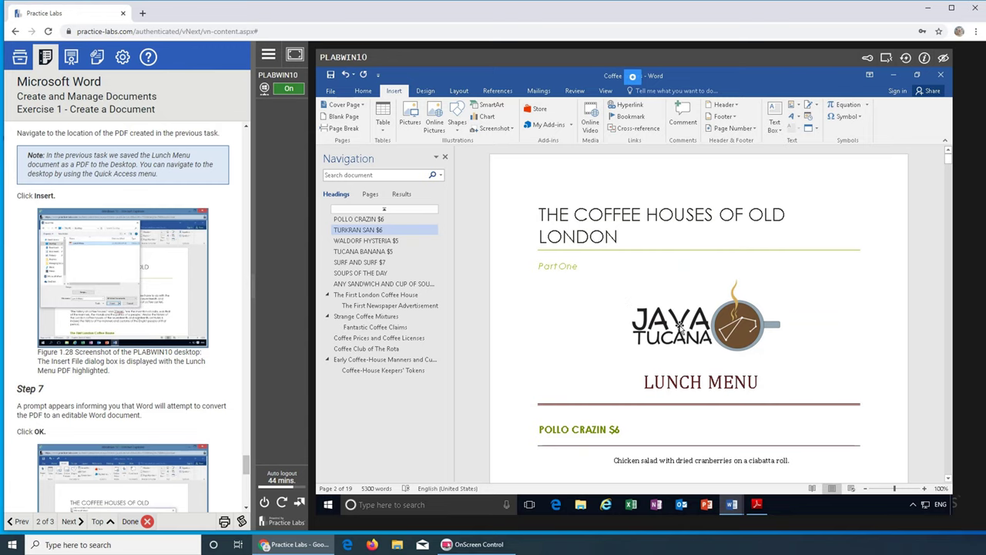
scroll(592, 285, "down", 15)
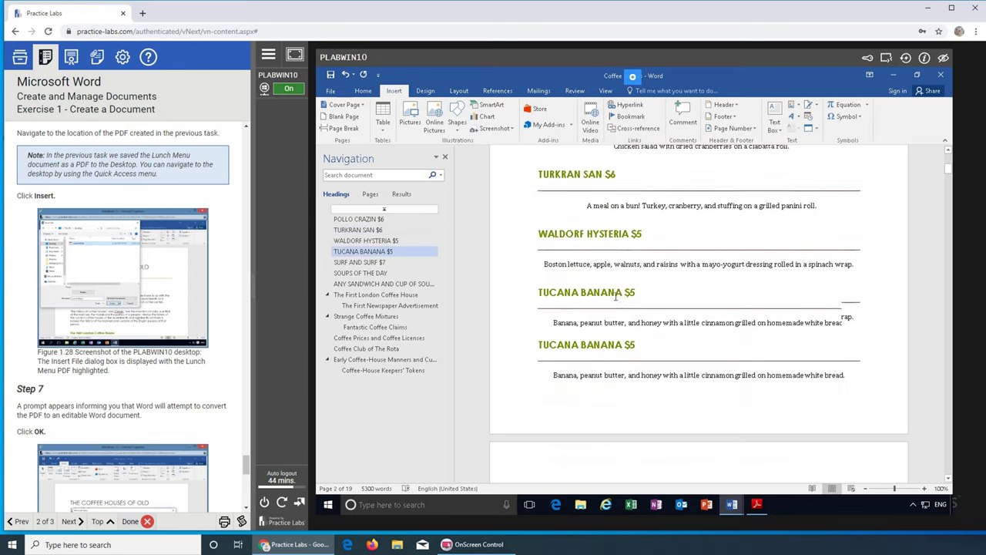
scroll(613, 296, "down", 5)
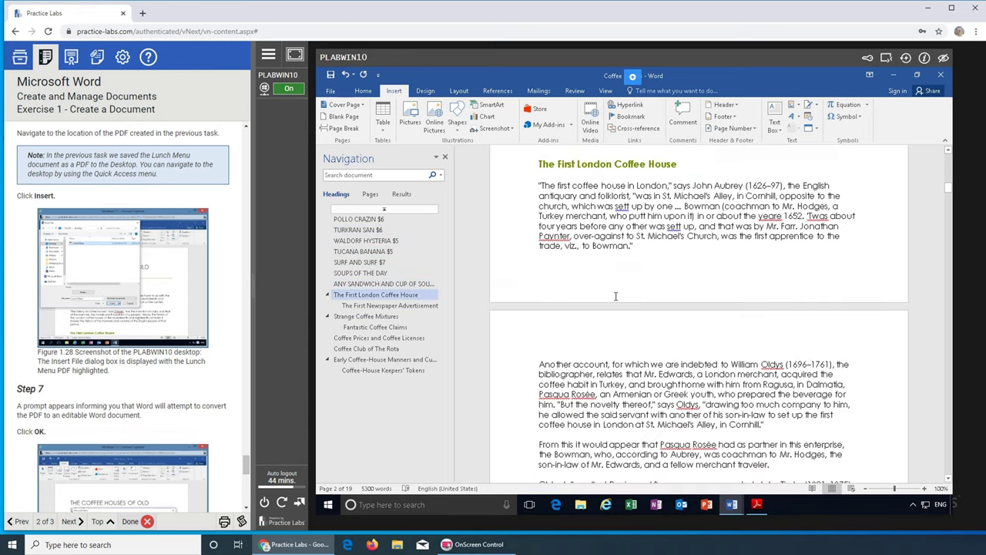
scroll(628, 293, "up", 3)
scroll(628, 293, "up", 1)
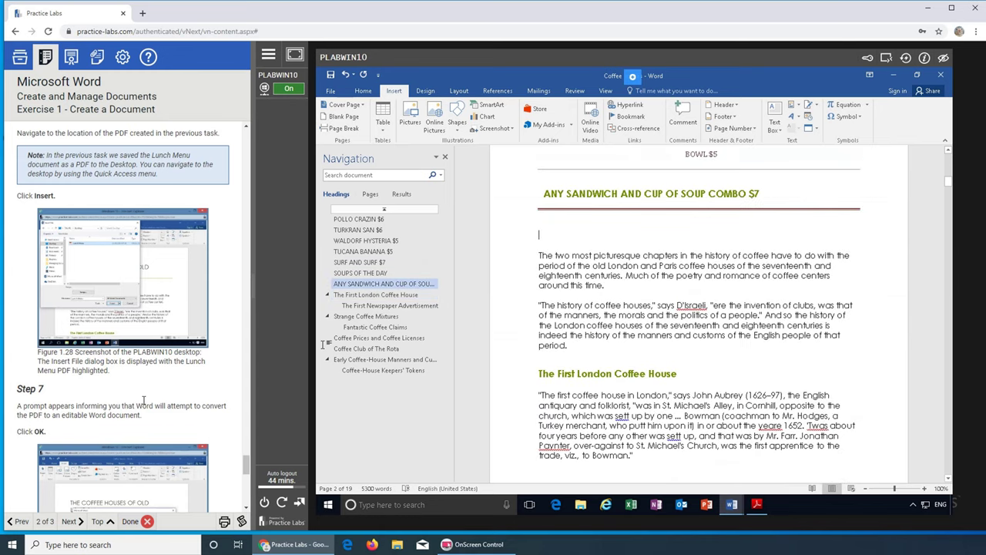
scroll(151, 409, "down", 3)
scroll(151, 403, "down", 3)
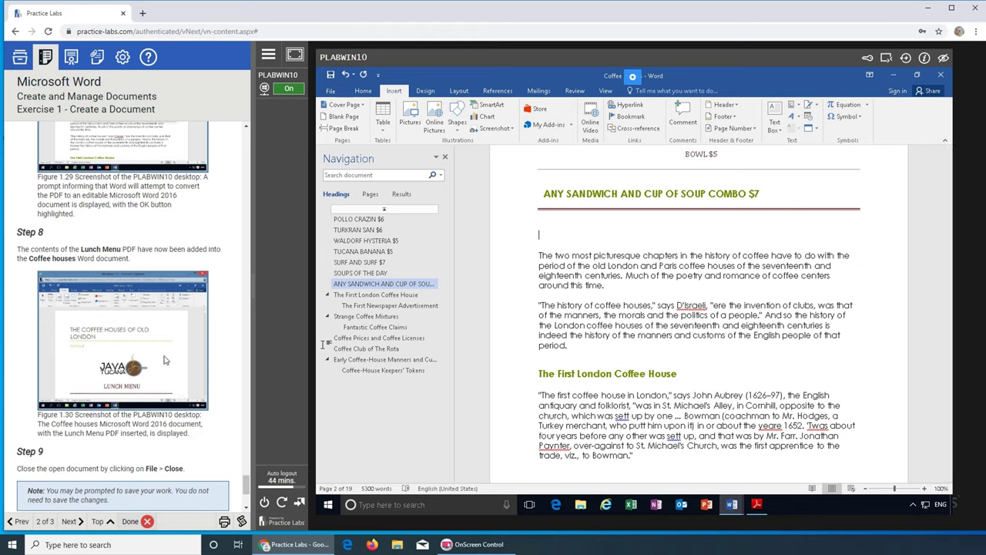
scroll(208, 339, "down", 2)
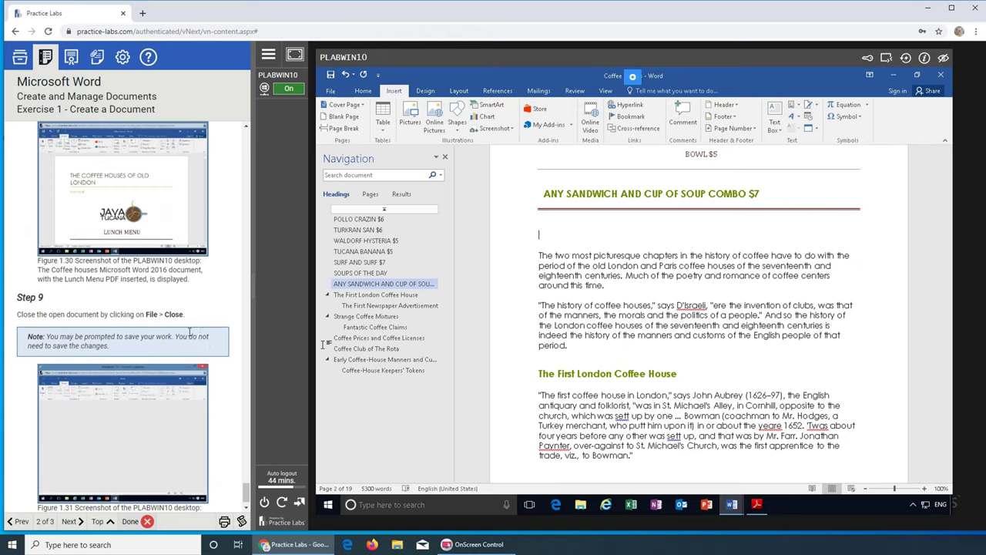
Close the Coffee houses document and save its changes.
left_click(331, 91)
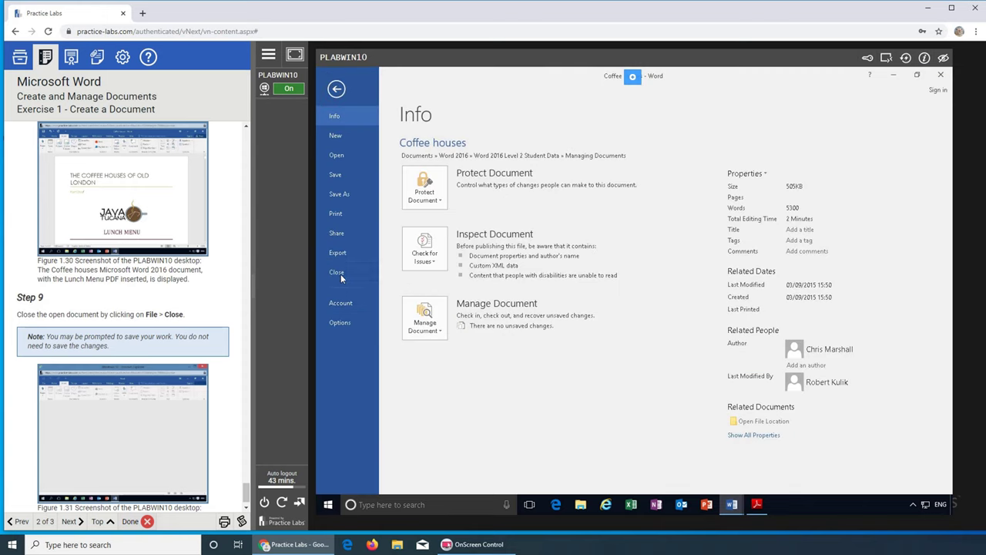
left_click(341, 273)
scroll(194, 281, "down", 1)
scroll(194, 281, "down", 1)
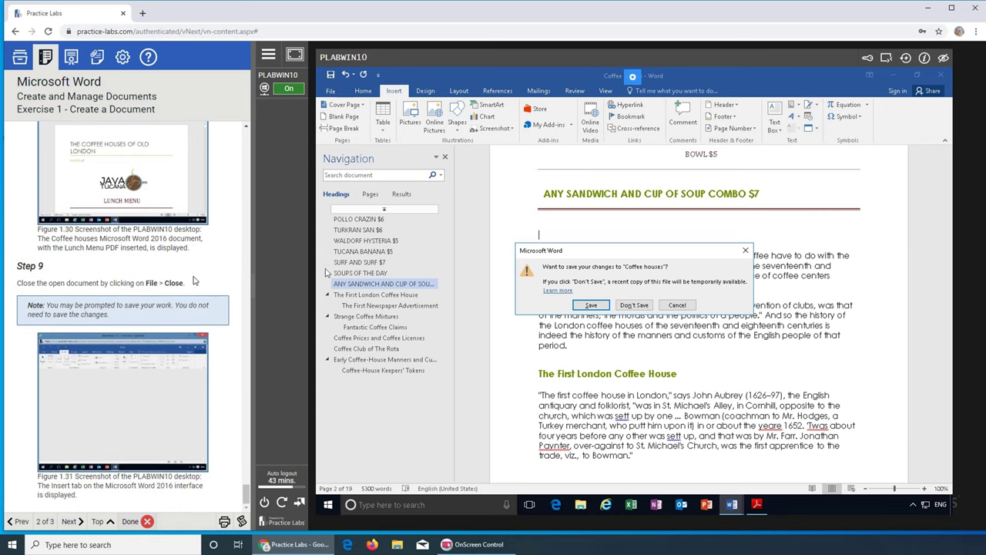
left_click(593, 305)
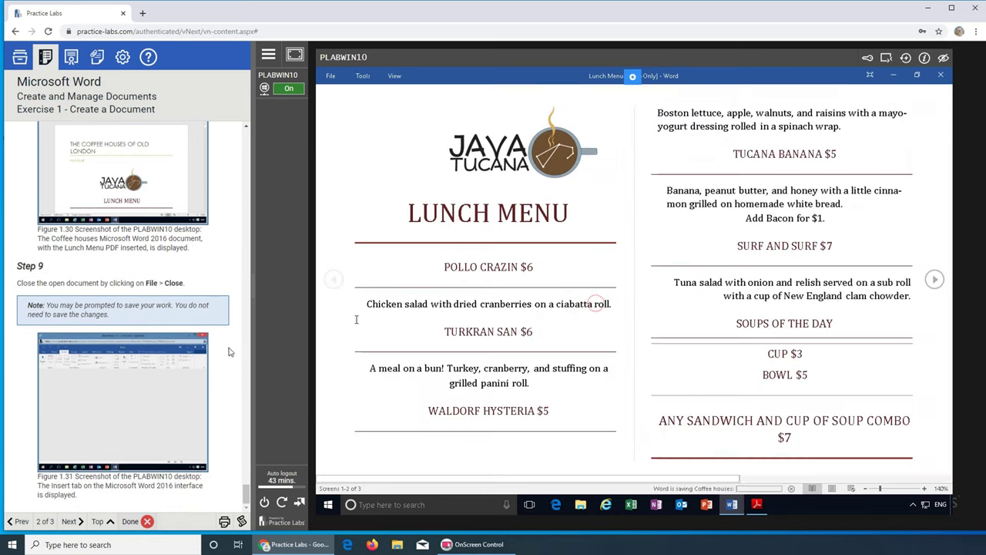
Mark the lab guide's Summary page as done and return to the Create and Manage Documents exercise list.
left_click(71, 521)
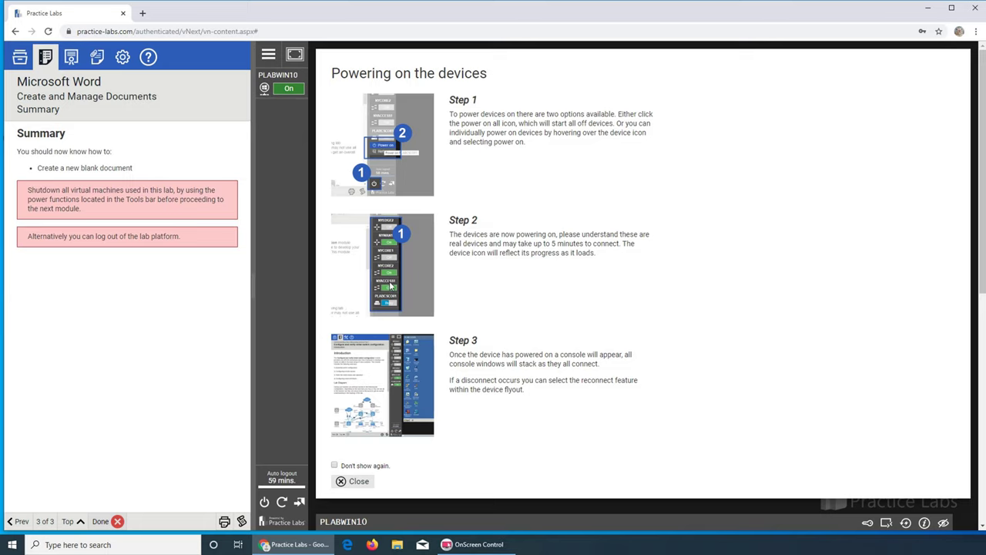
left_click(109, 523)
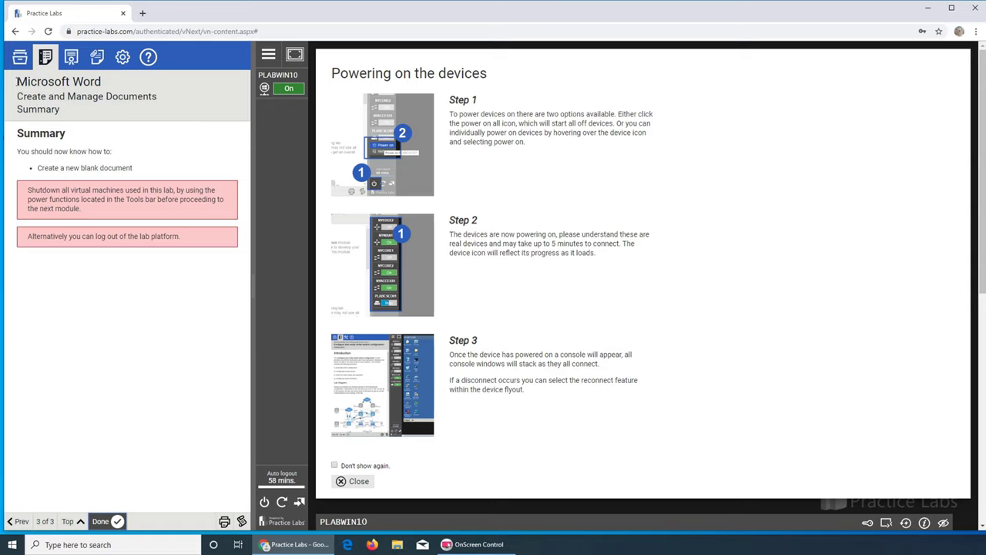
left_click(20, 57)
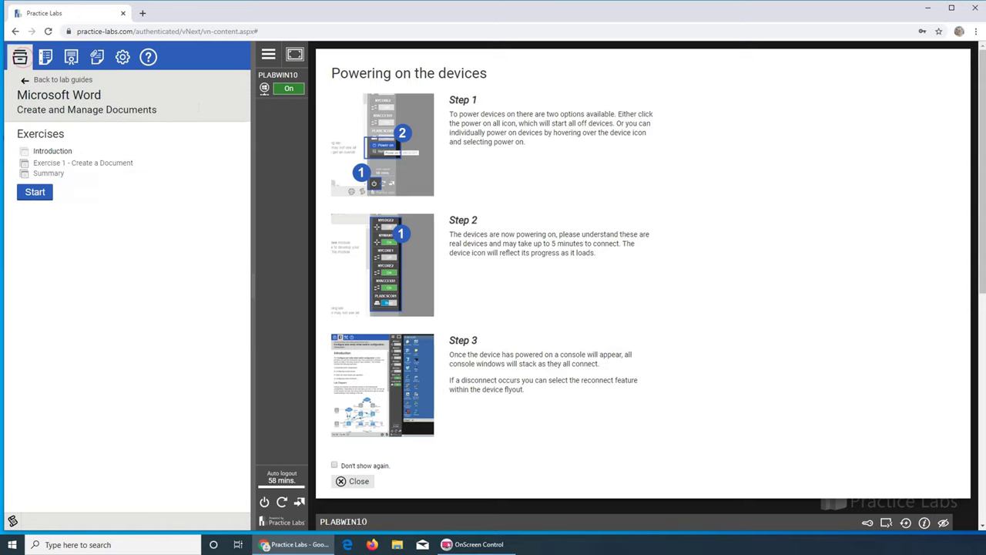